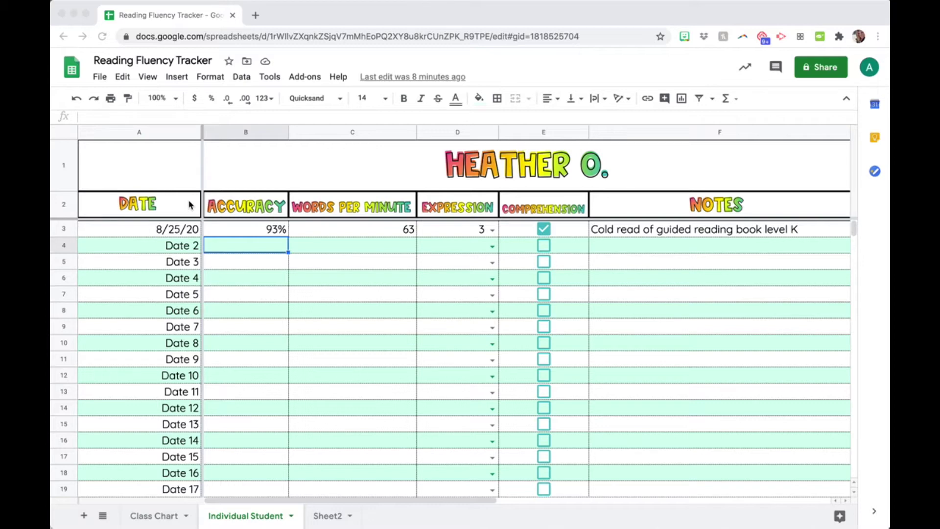
Step: Enter August 26 as the date, 82 accuracy and 99 words per minute in row 4
left_click(176, 250)
type("Augus")
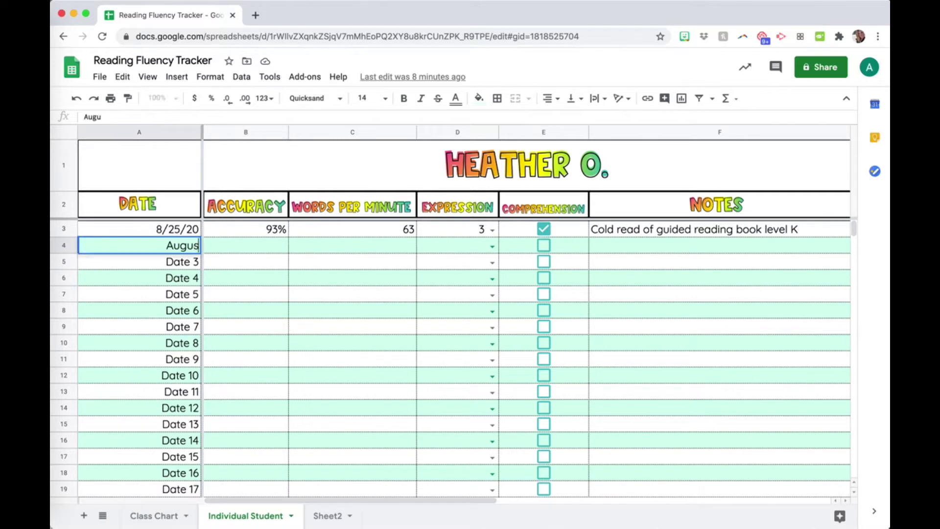
type("t 26")
key("Return")
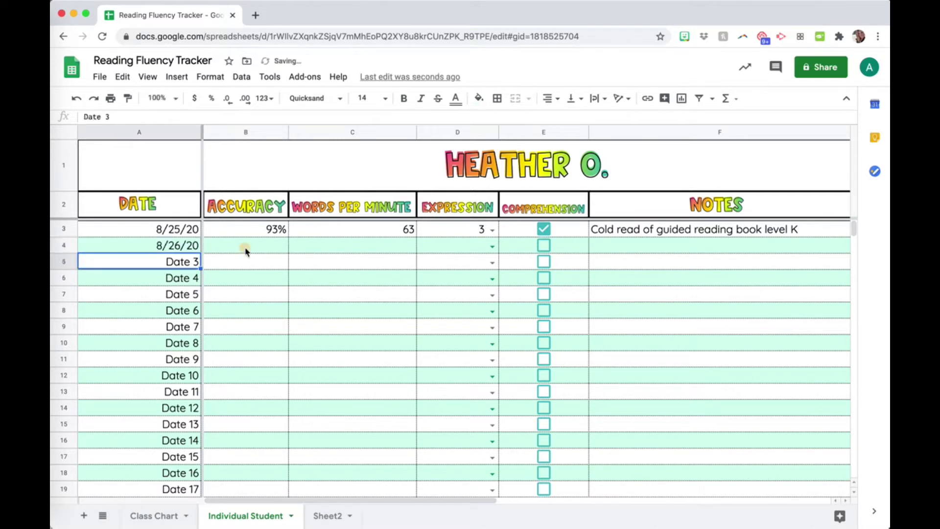
left_click(247, 251)
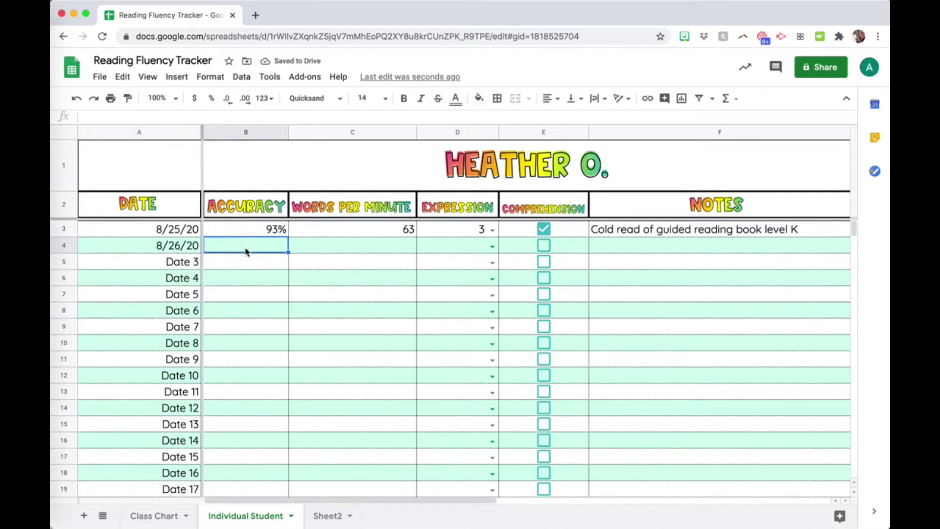
type("82")
key("Return")
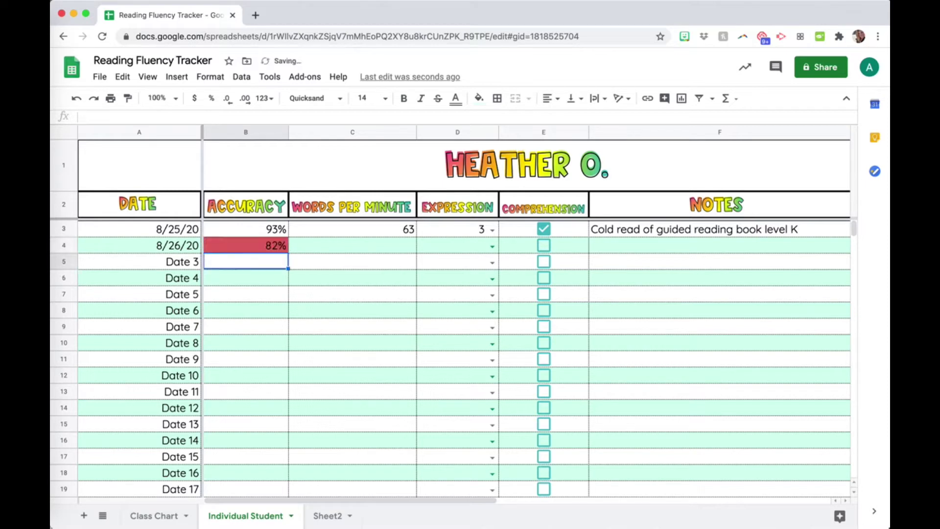
left_click(336, 248)
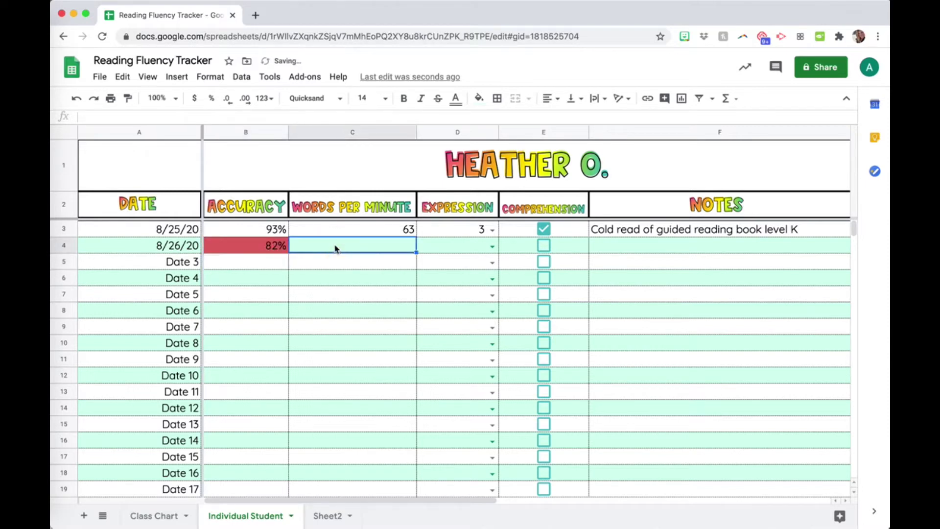
type("99")
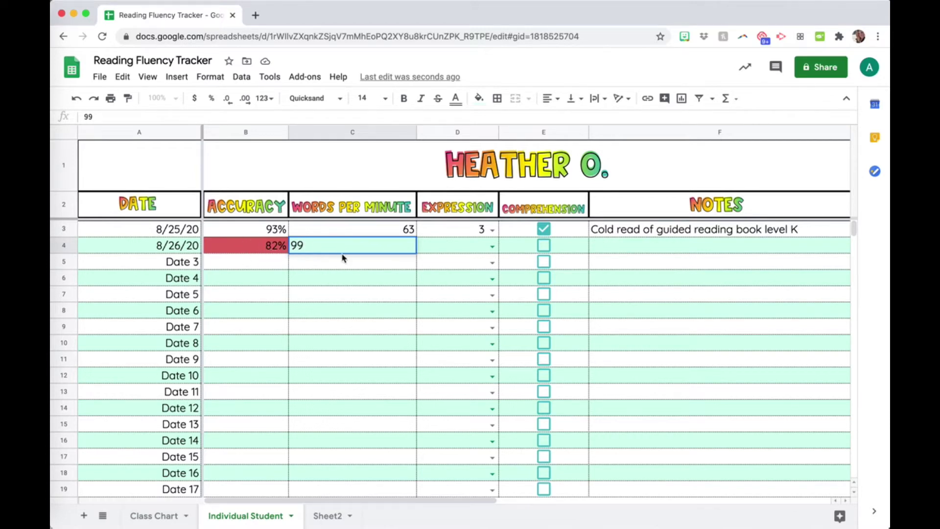
key("Return")
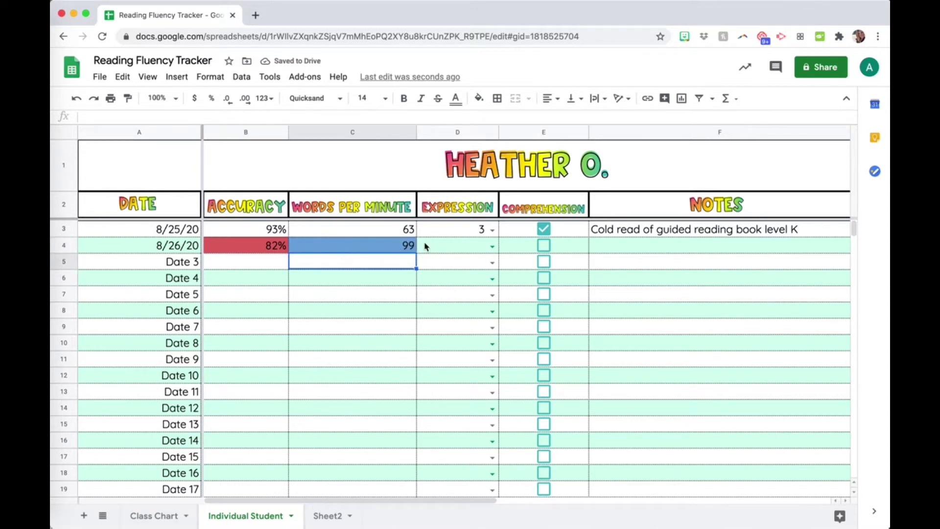
Step: Set row 4's expression to 1, tick comprehension, and add the note 'Work on comprehension'
left_click(492, 246)
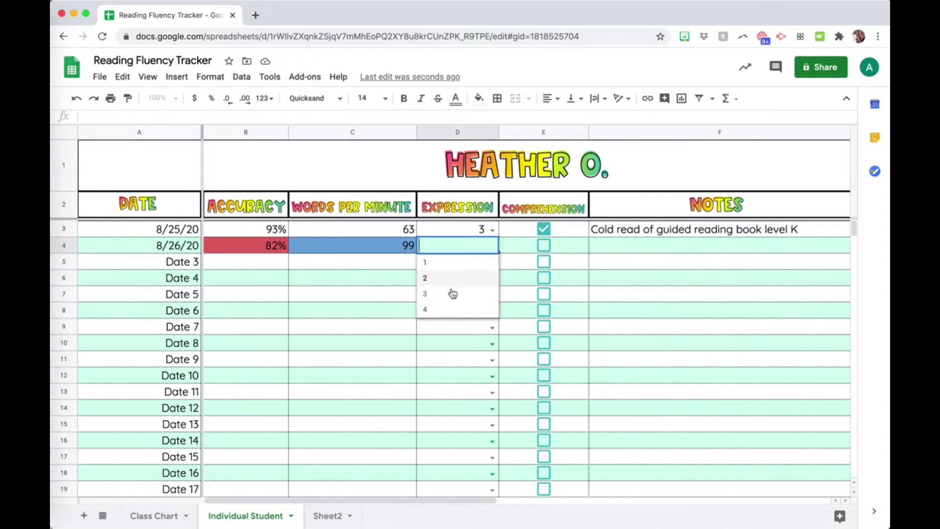
left_click(427, 263)
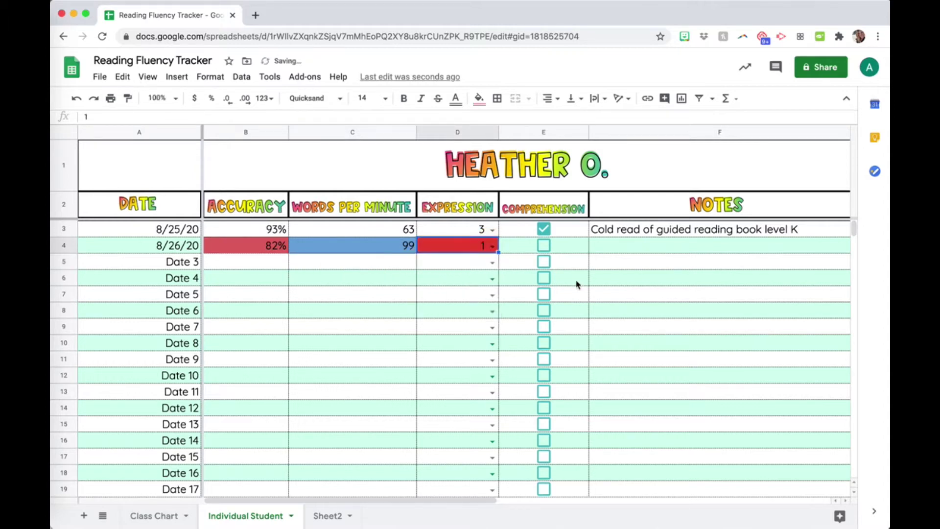
left_click(543, 245)
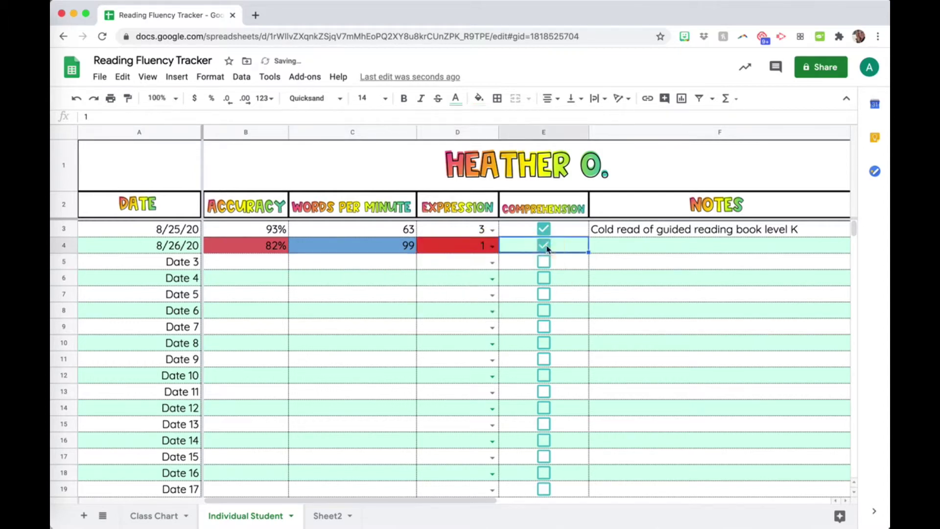
left_click(625, 253)
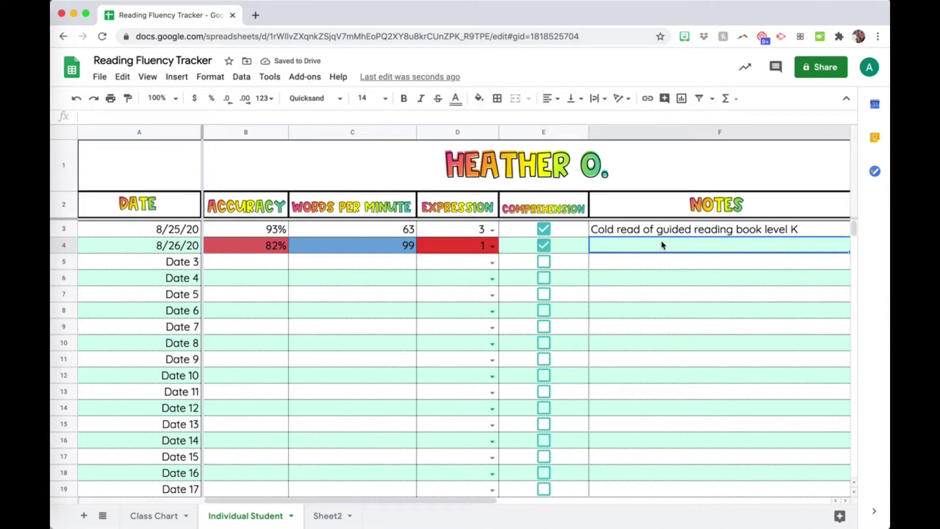
type("Work on com")
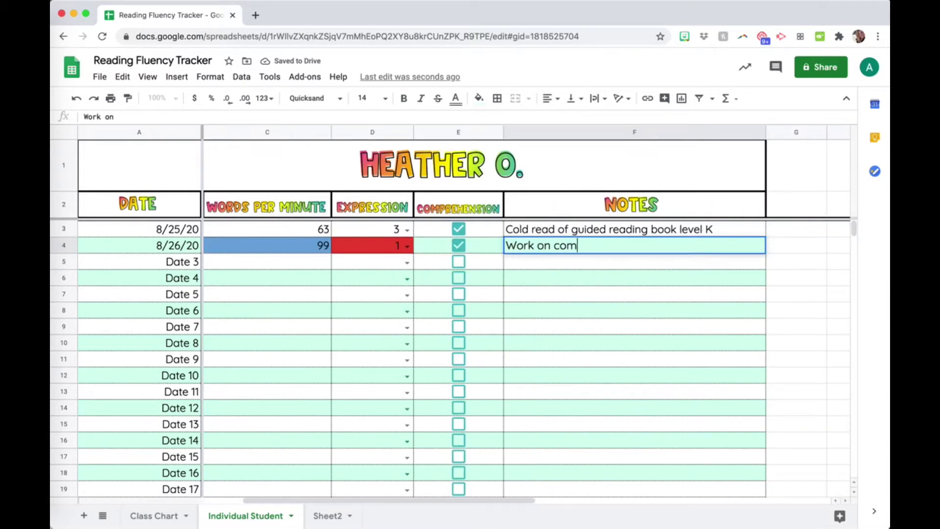
type("prehension")
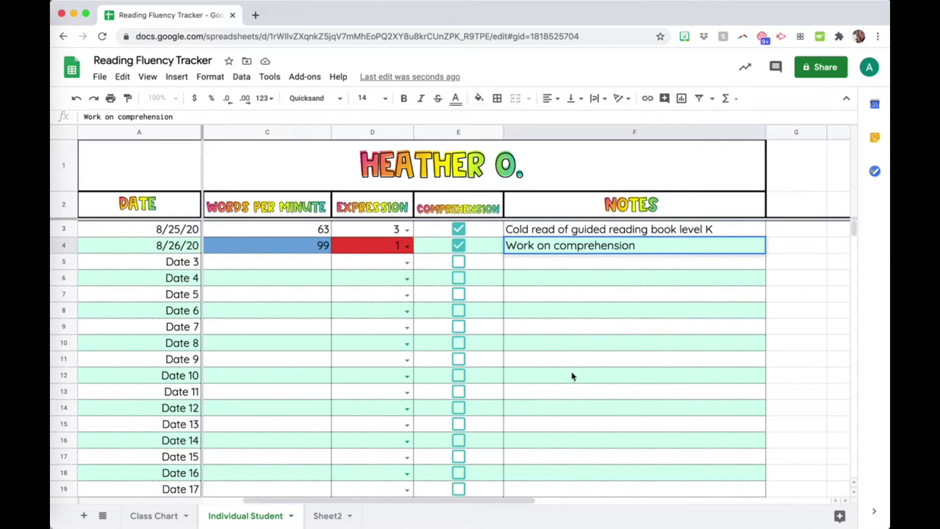
left_click(571, 262)
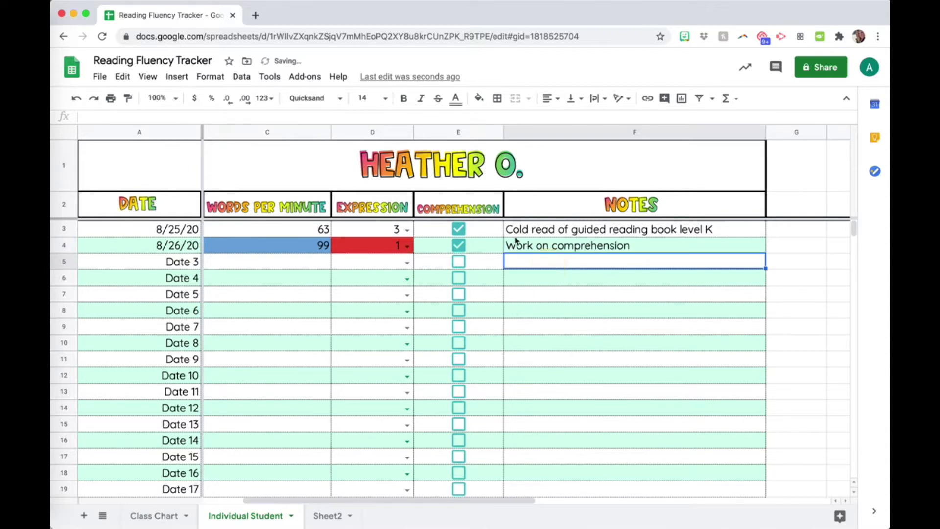
scroll(492, 389, "left", 3)
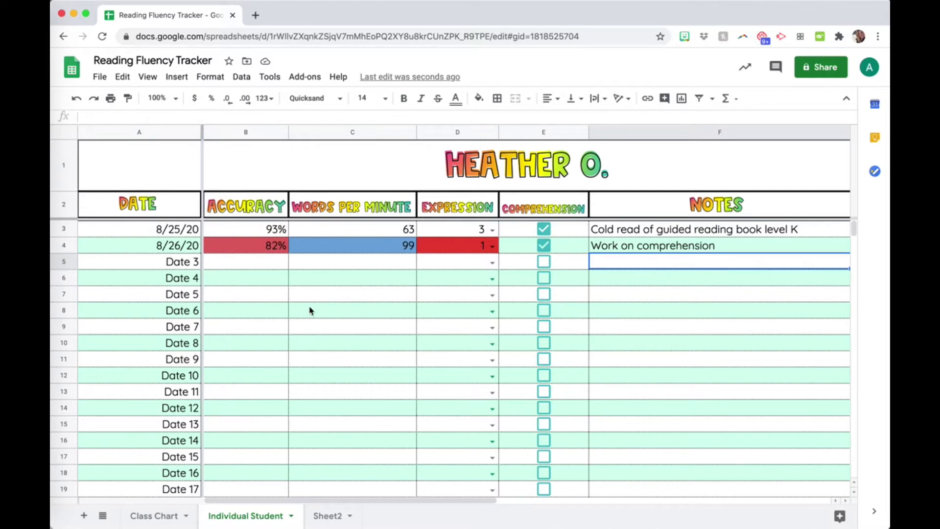
scroll(311, 326, "down", 5)
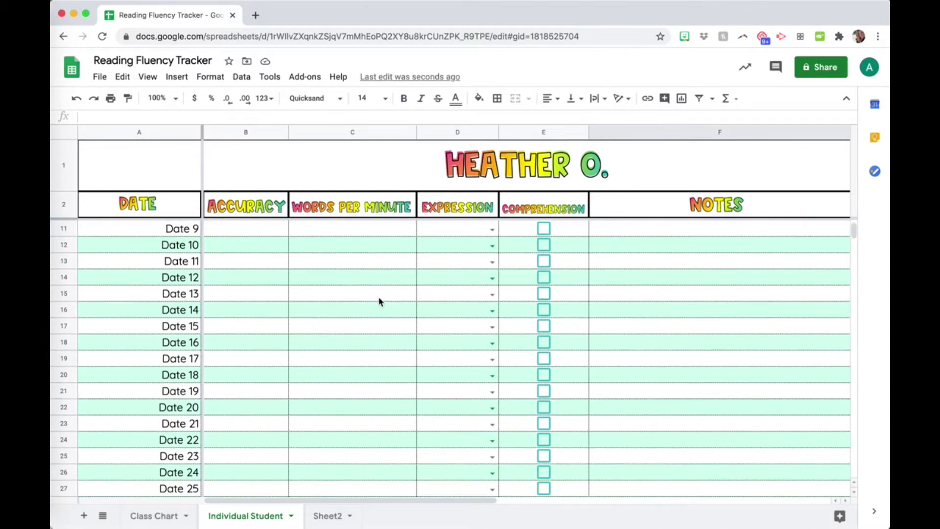
scroll(354, 327, "down", 2)
scroll(355, 329, "up", 6)
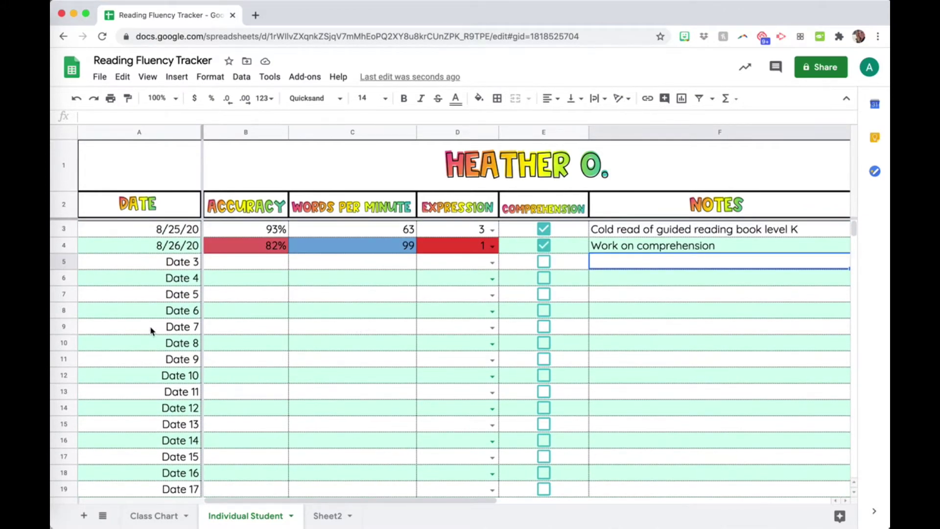
scroll(293, 329, "right", 5)
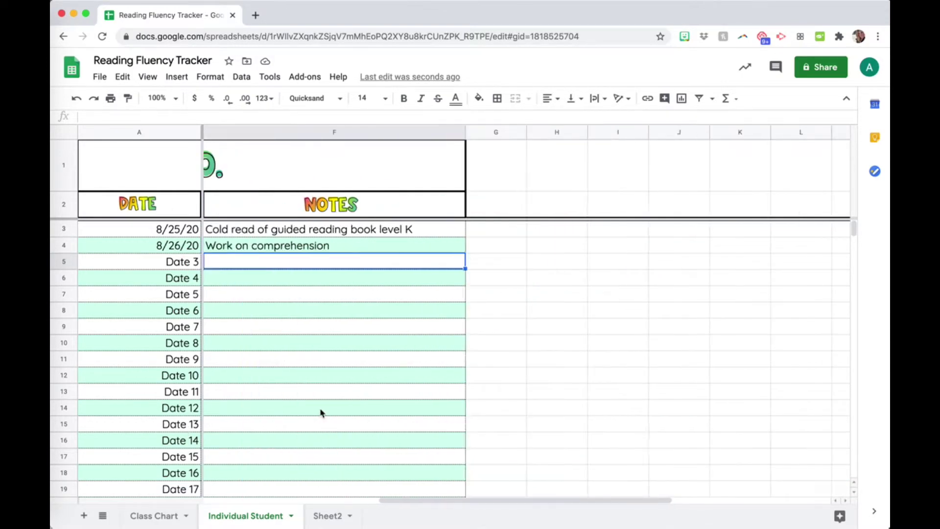
scroll(322, 411, "left", 5)
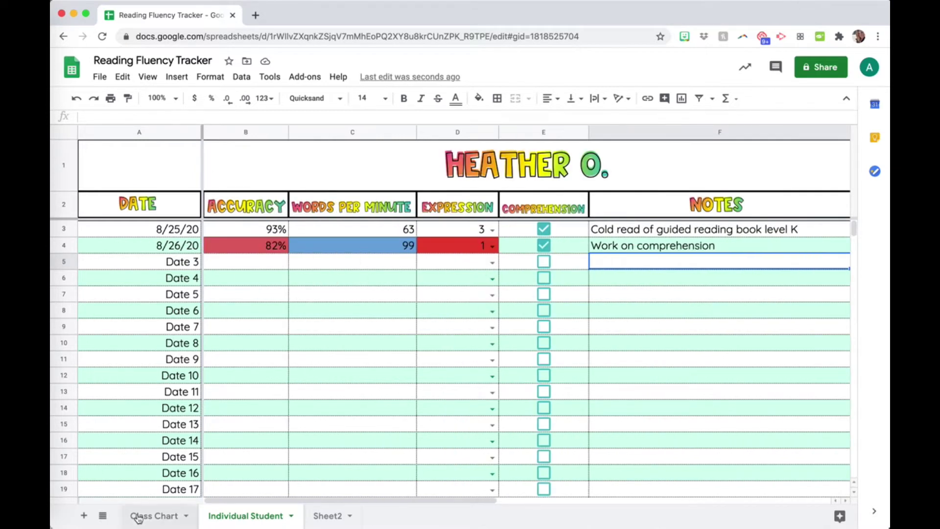
left_click(324, 518)
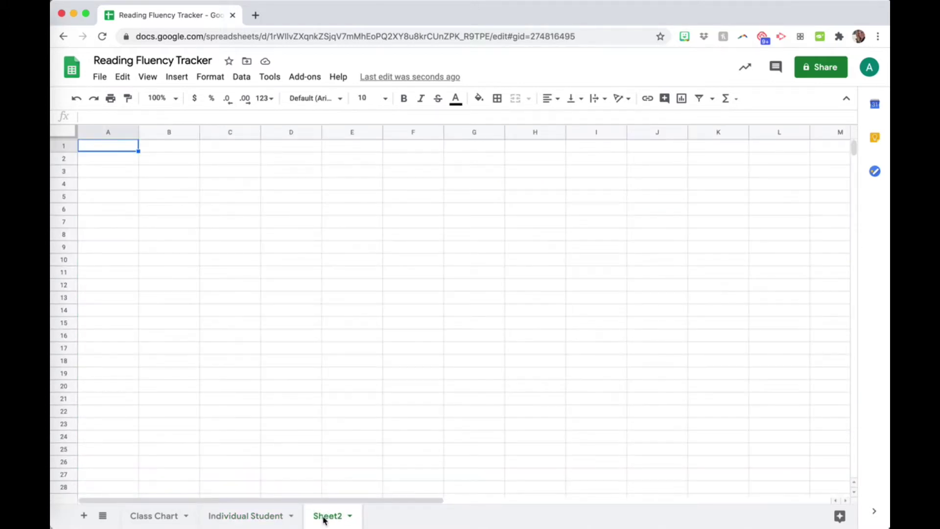
left_click(260, 517)
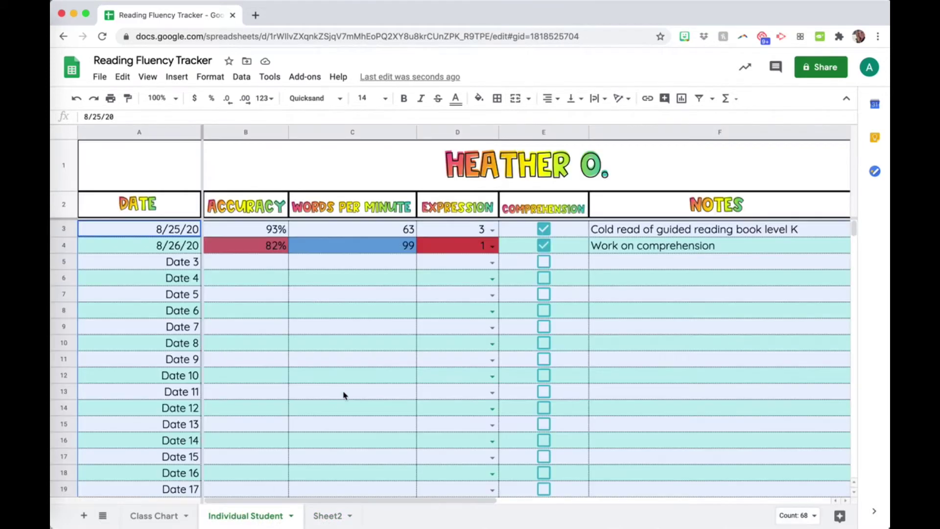
left_click(344, 395)
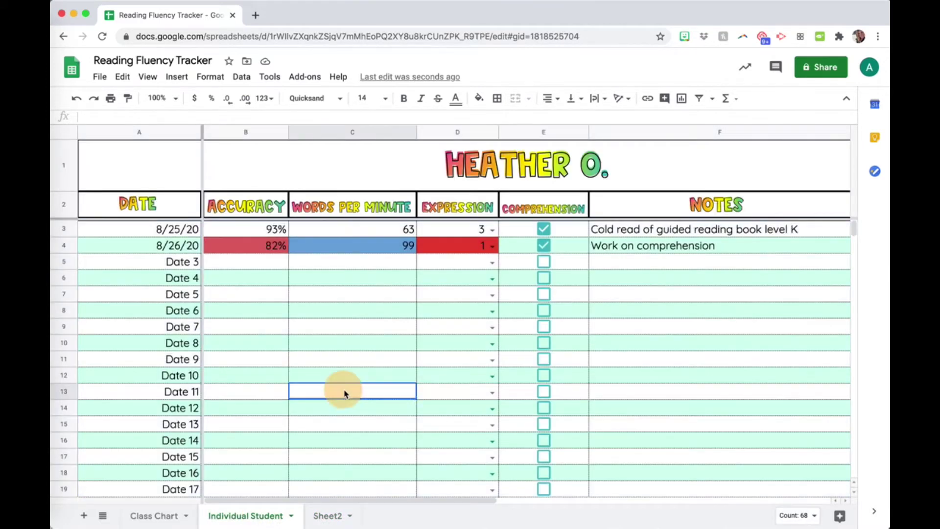
Step: Switch to Sheet2 and set every cell to Century Gothic at font size 14
left_click(328, 517)
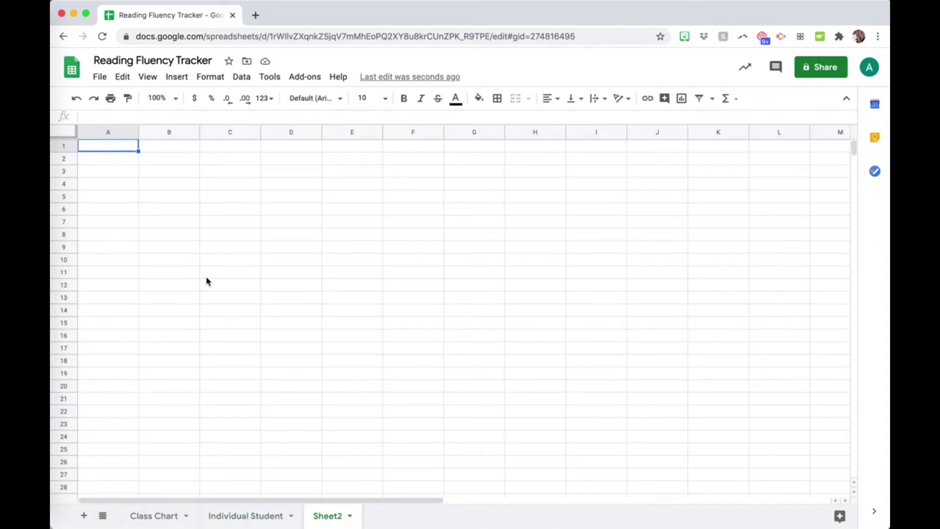
left_click(64, 134)
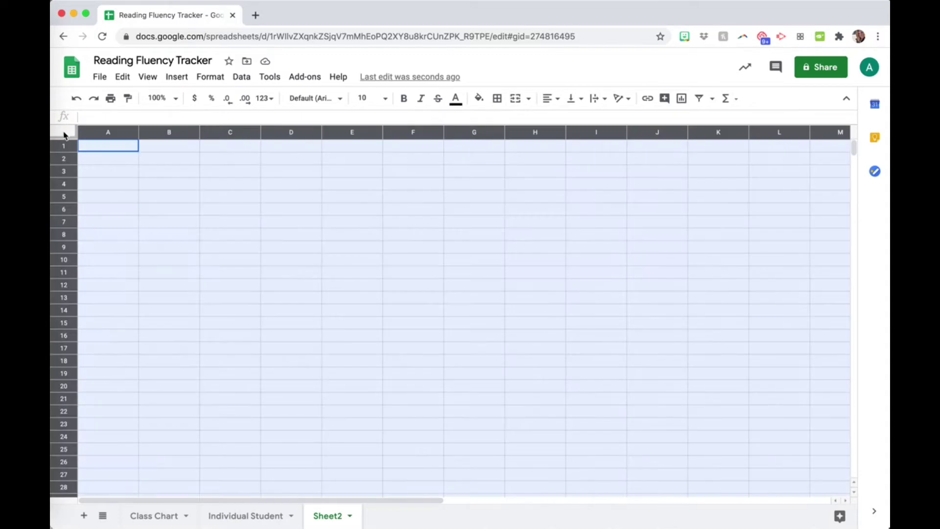
left_click(341, 99)
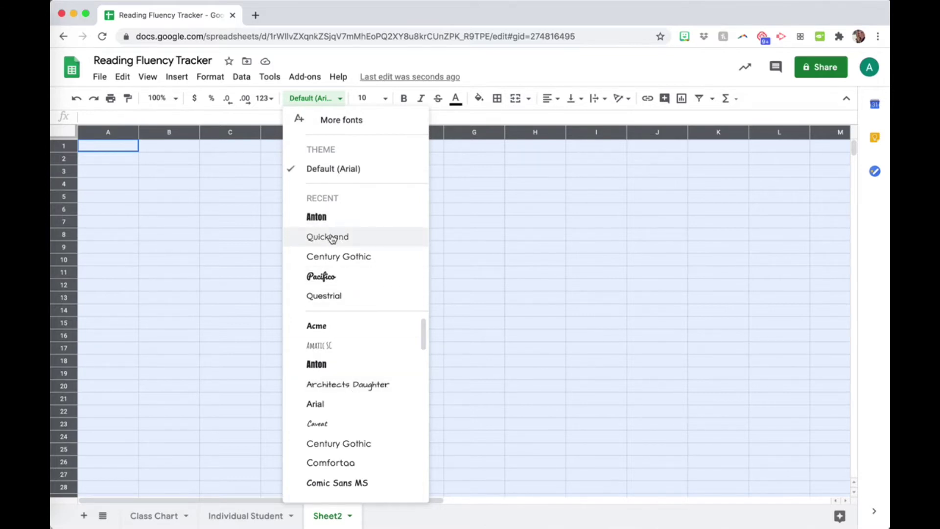
left_click(351, 262)
left_click(350, 260)
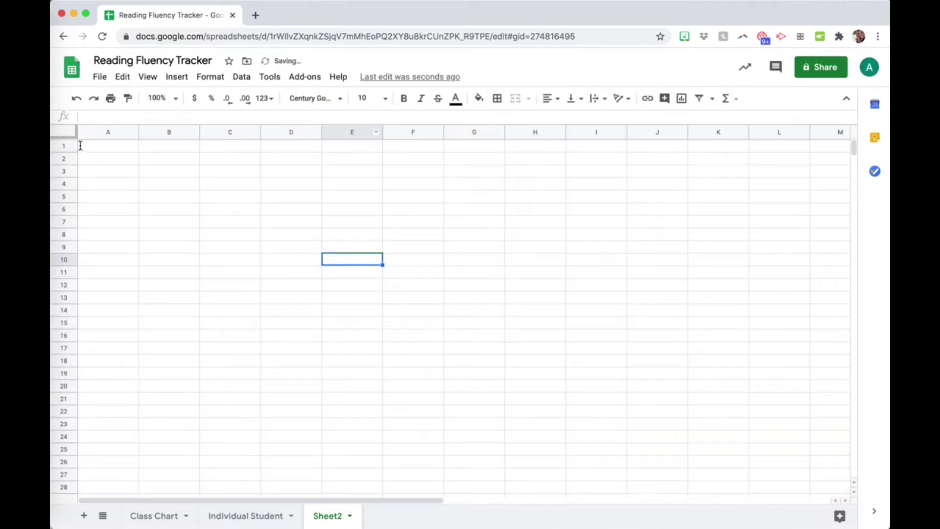
left_click(64, 135)
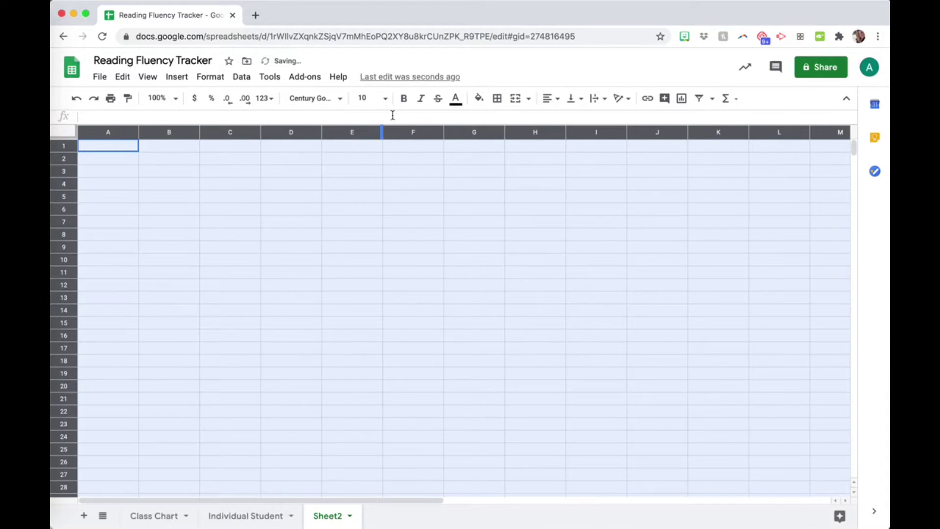
left_click(387, 101)
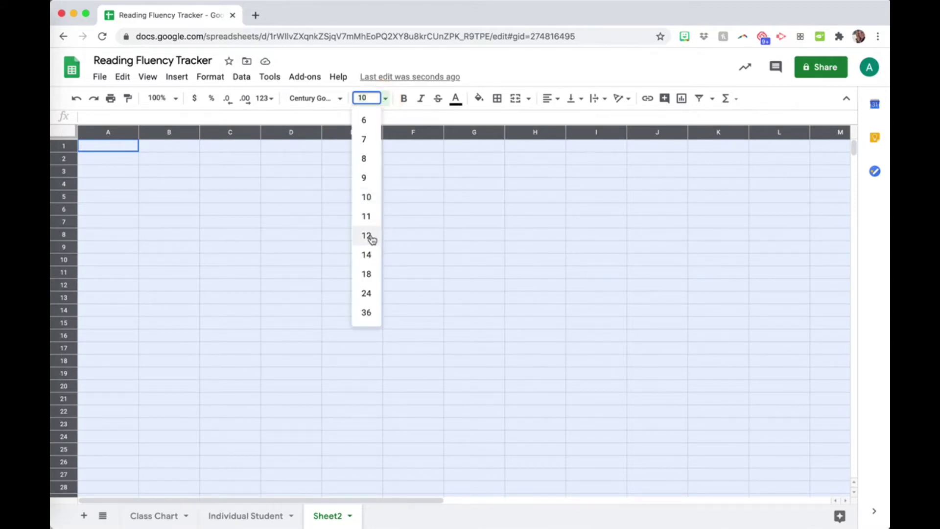
left_click(372, 253)
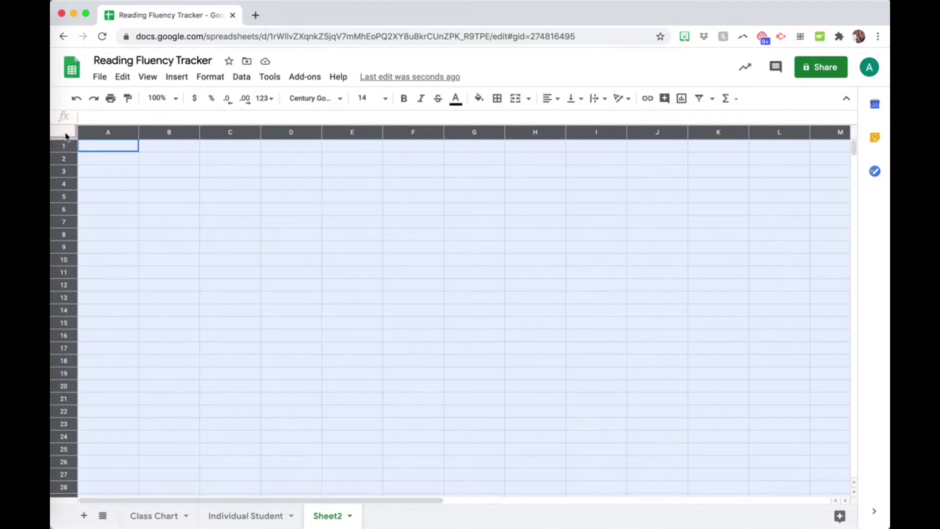
left_click(118, 176)
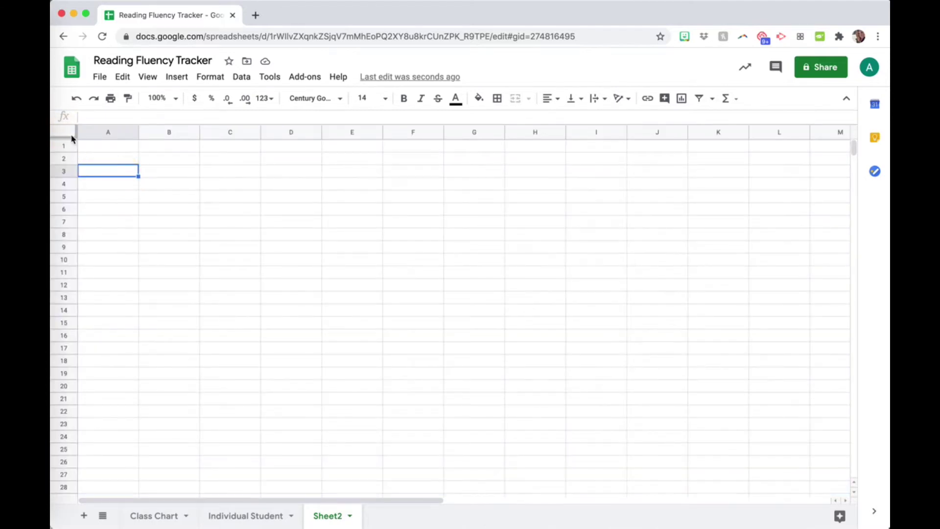
Step: Type the Date header into cell A1
left_click(71, 133)
left_click(106, 172)
left_click(100, 147)
left_click(128, 159)
left_click(174, 150)
left_click(227, 149)
left_click(301, 150)
left_click(353, 147)
left_click(414, 148)
left_click(206, 149)
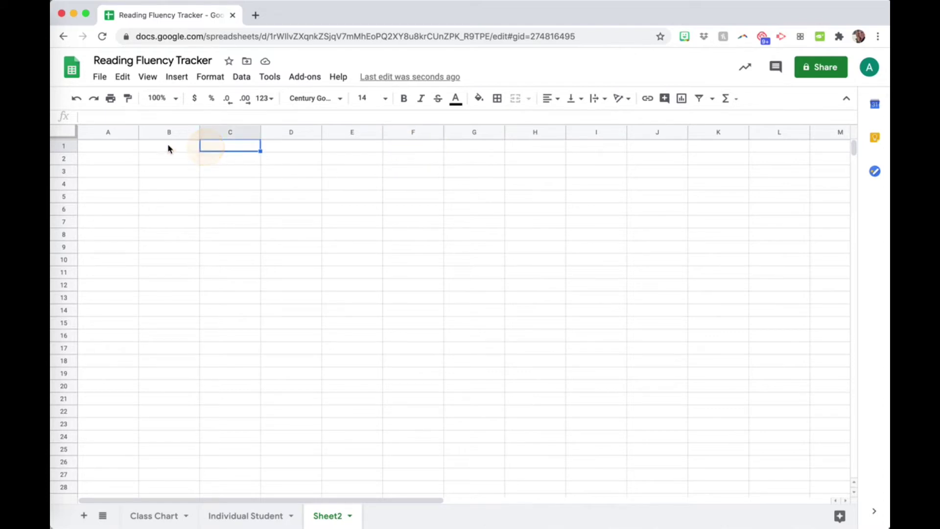
left_click(167, 148)
left_click(109, 149)
left_click(159, 151)
left_click(119, 160)
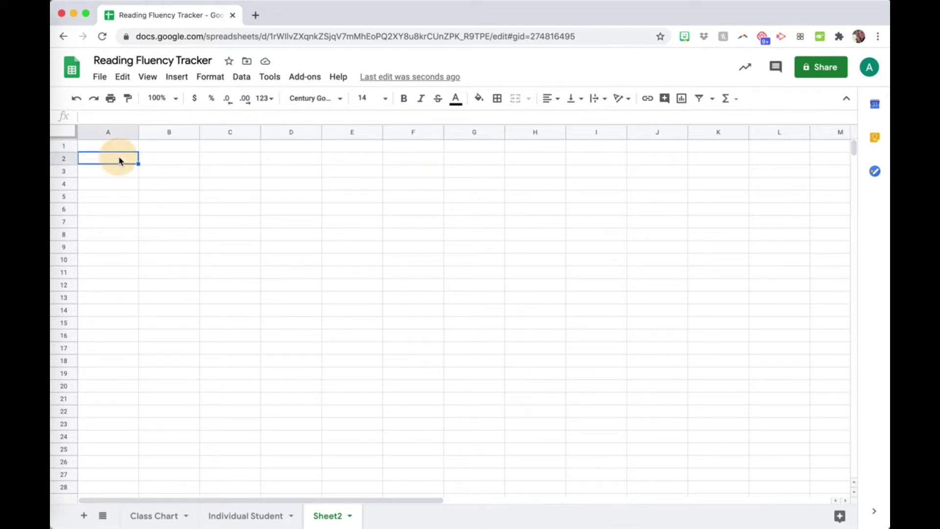
left_click(111, 150)
type("Date")
key("Return")
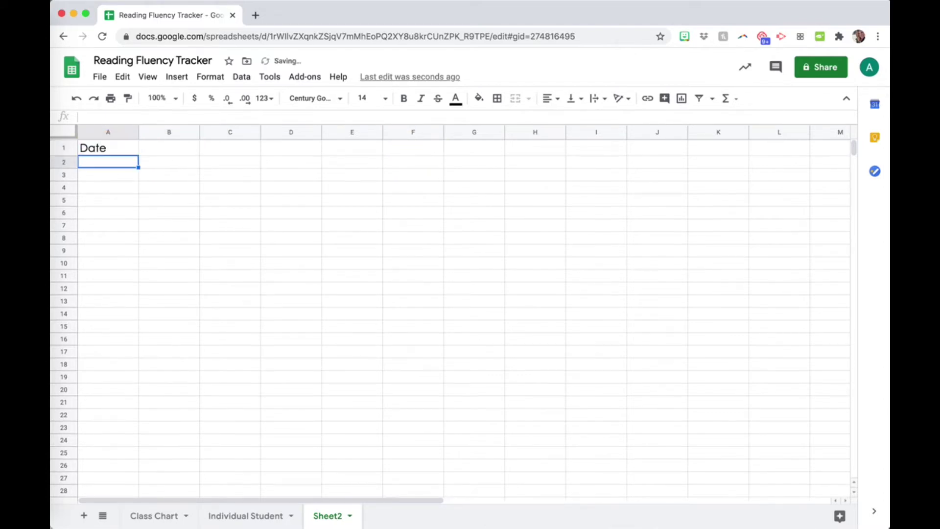
Step: Add the Accuracy, WPM, Expression and Comprehension headers in B1 through E1
left_click(166, 148)
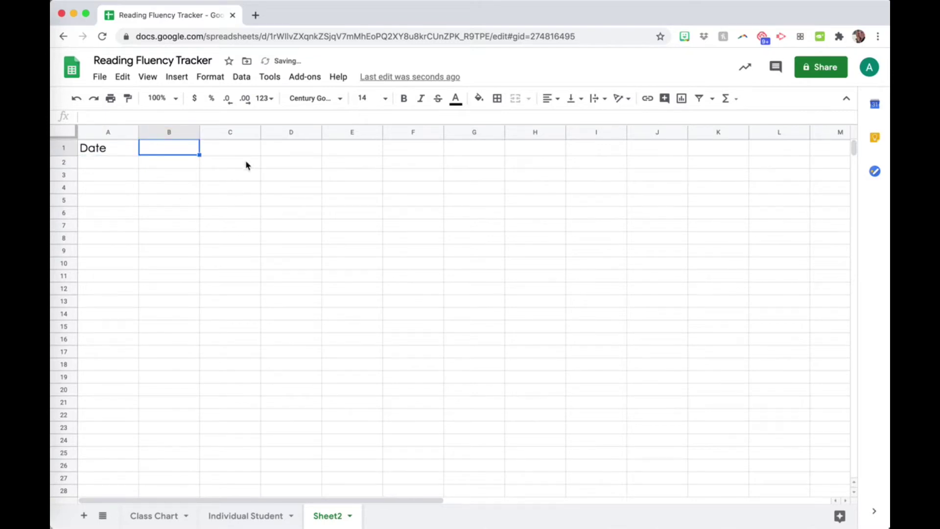
type("S")
key("BackSpace")
type("Accuracy")
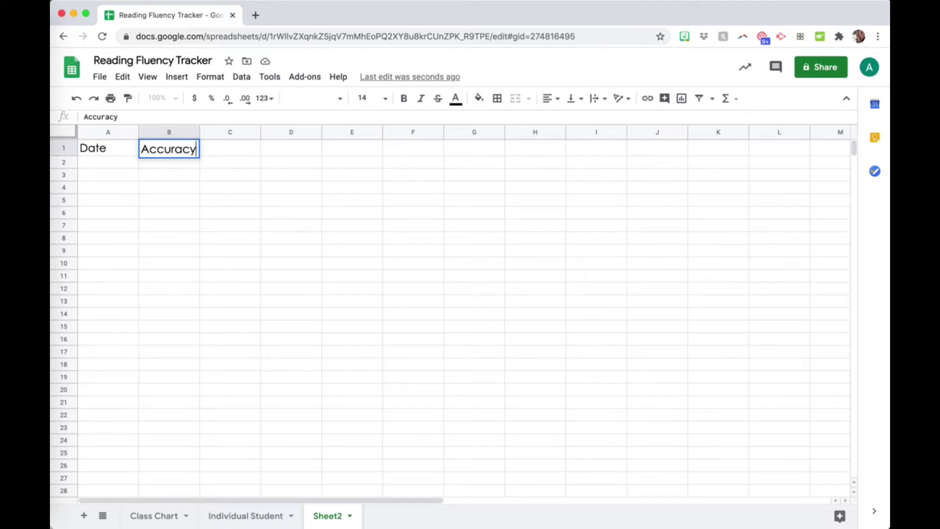
key("Return")
left_click(255, 154)
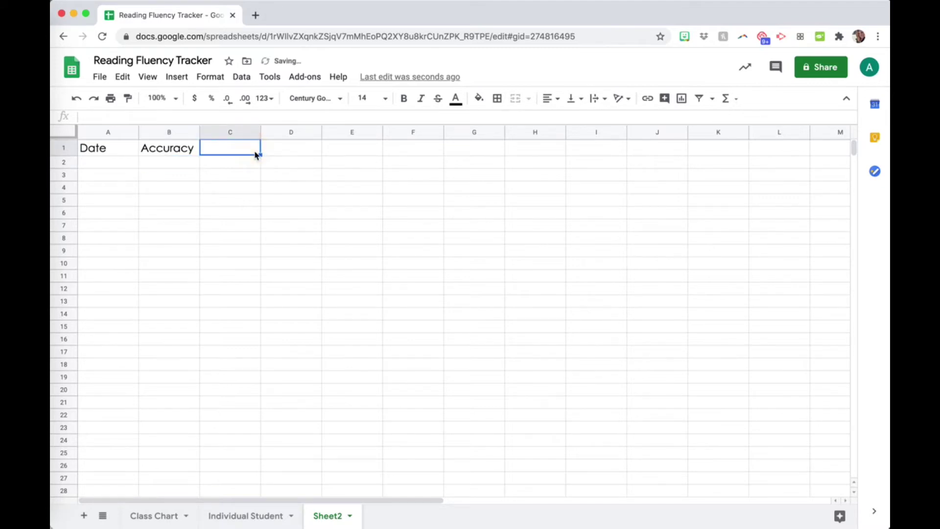
type("WPM")
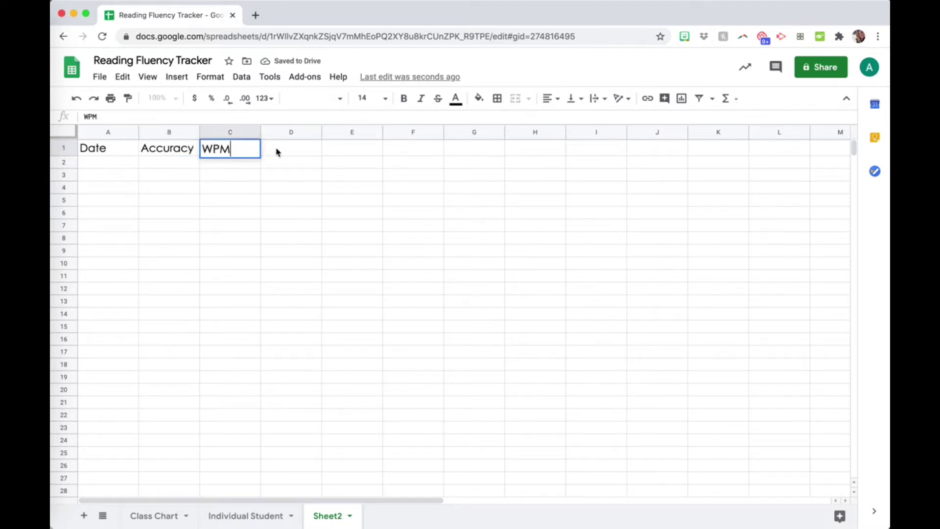
left_click(304, 153)
type("Expression")
left_click(342, 151)
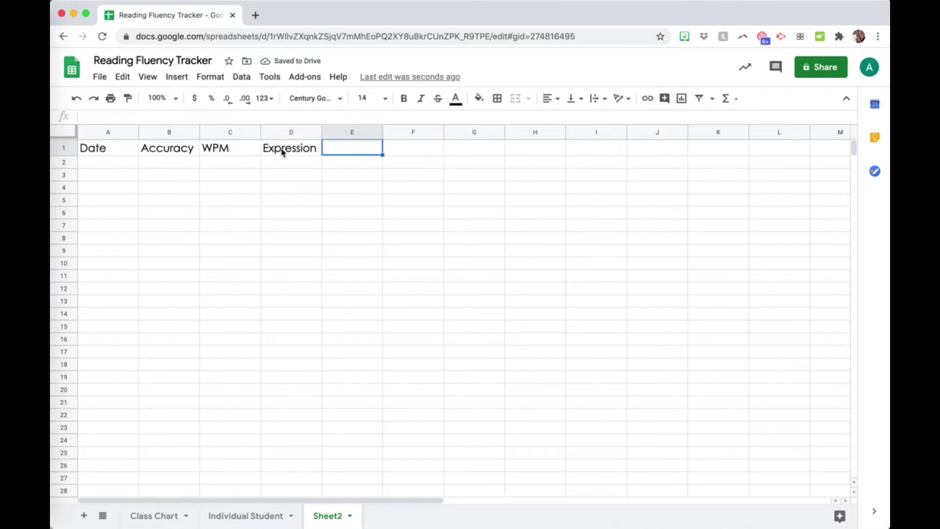
left_click(248, 149)
left_click(294, 148)
left_click(332, 151)
type("Comprehn")
key("BackSpace")
type("ension")
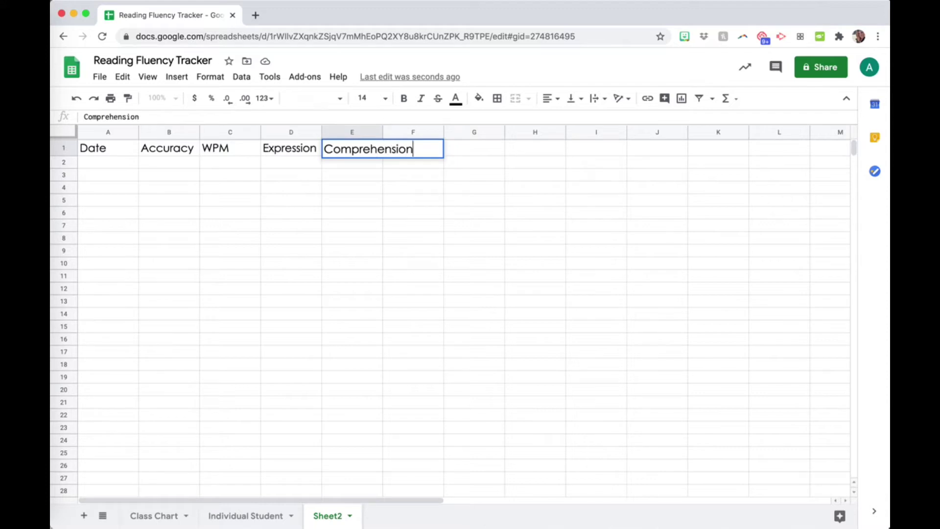
key("Return")
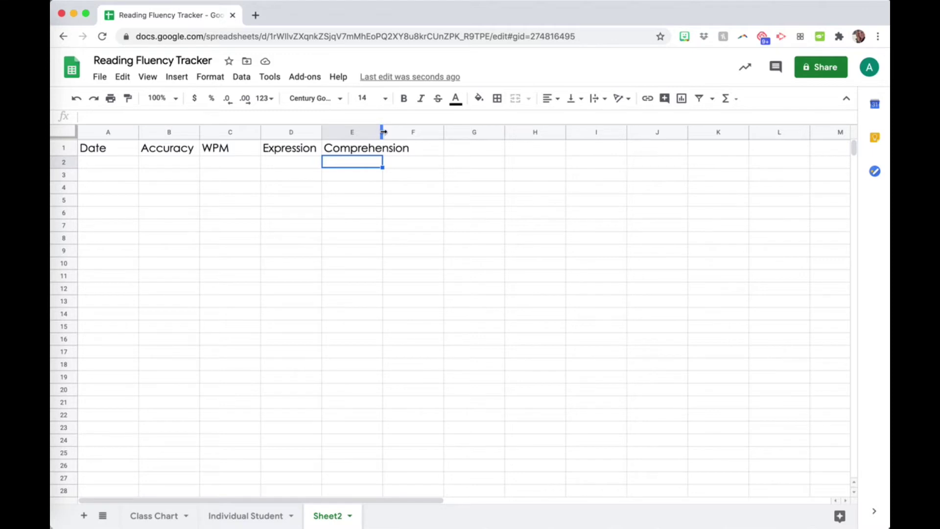
Step: Auto-fit columns E and C, then widen columns B–E to a shared width
left_click_drag(382, 136, 381, 129)
double_click(382, 129)
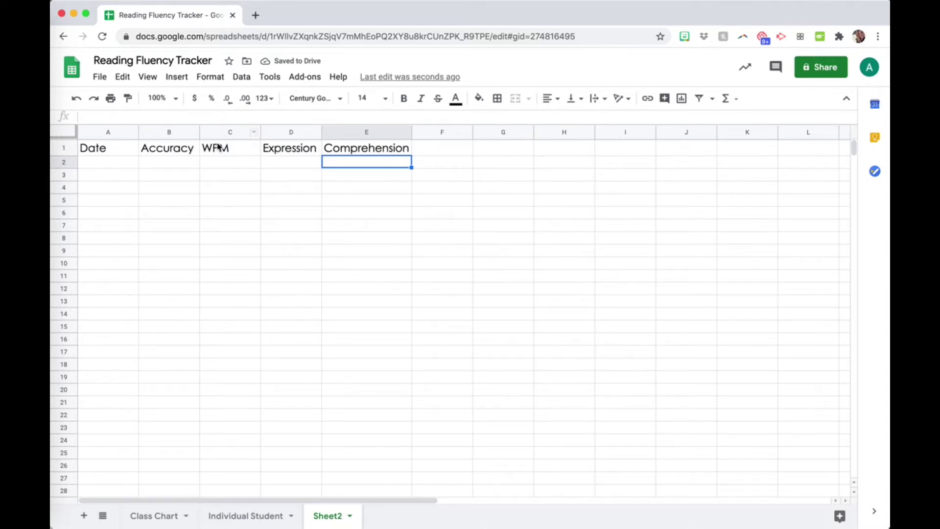
double_click(261, 132)
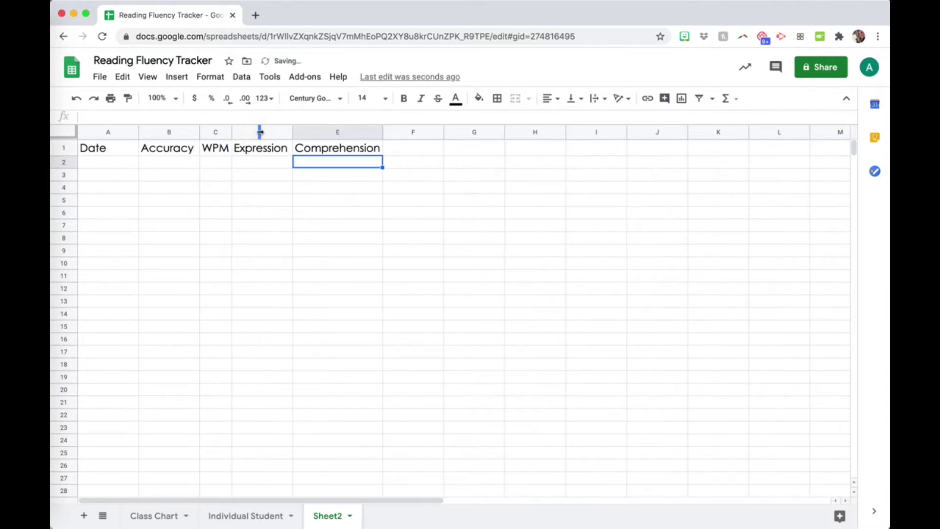
left_click(405, 149)
left_click_drag(176, 132, 315, 147)
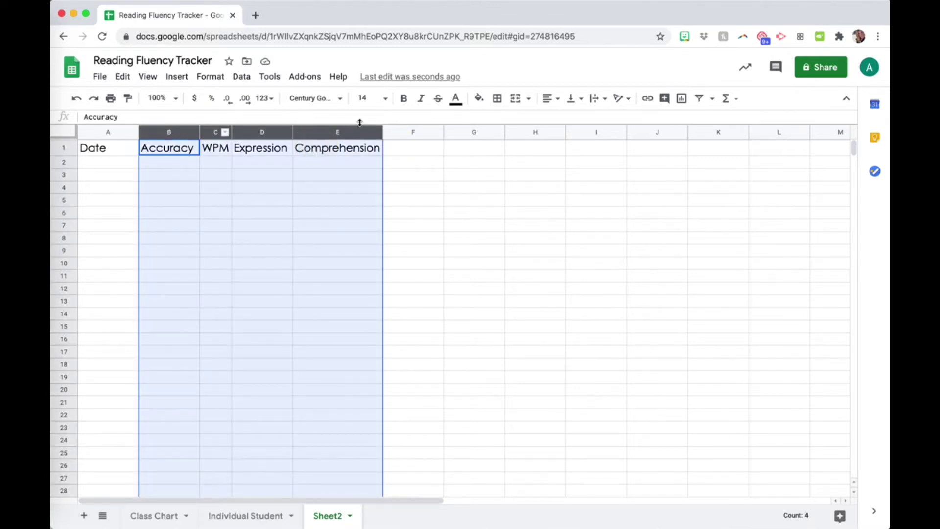
left_click_drag(381, 132, 427, 132)
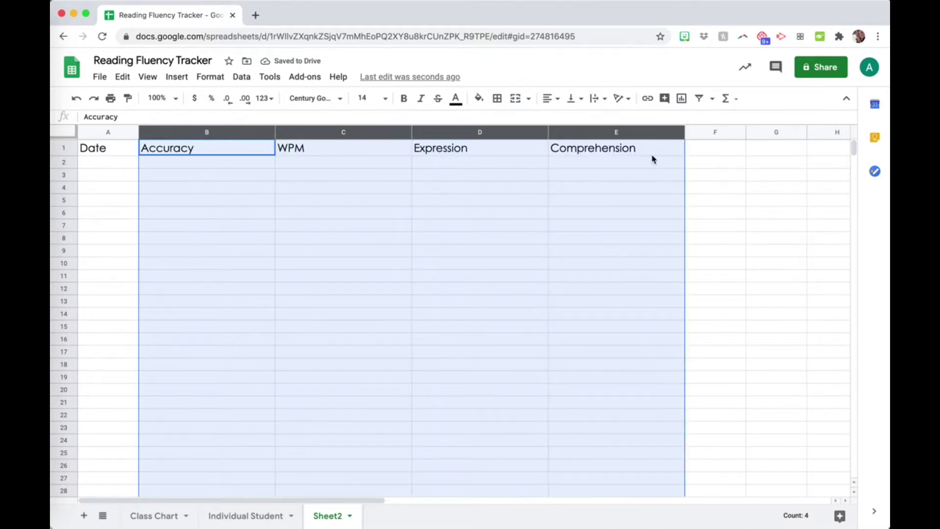
left_click_drag(684, 131, 632, 133)
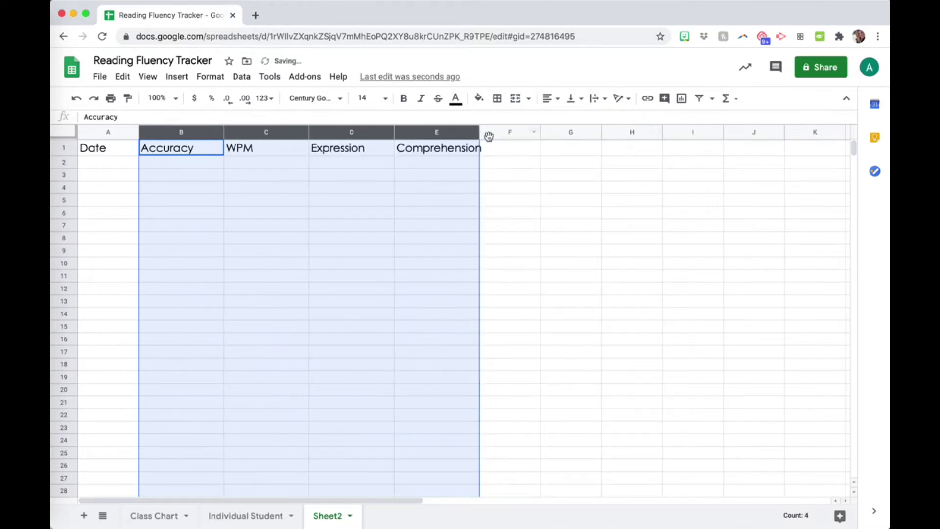
left_click_drag(480, 131, 530, 154)
Step: Enter the Notes header in F1, correcting its spelling
left_click(537, 152)
type("notes")
key("BackSpace")
key("BackSpace")
key("BackSpace")
key("BackSpace")
key("BackSpace")
type("Notse")
key("Return")
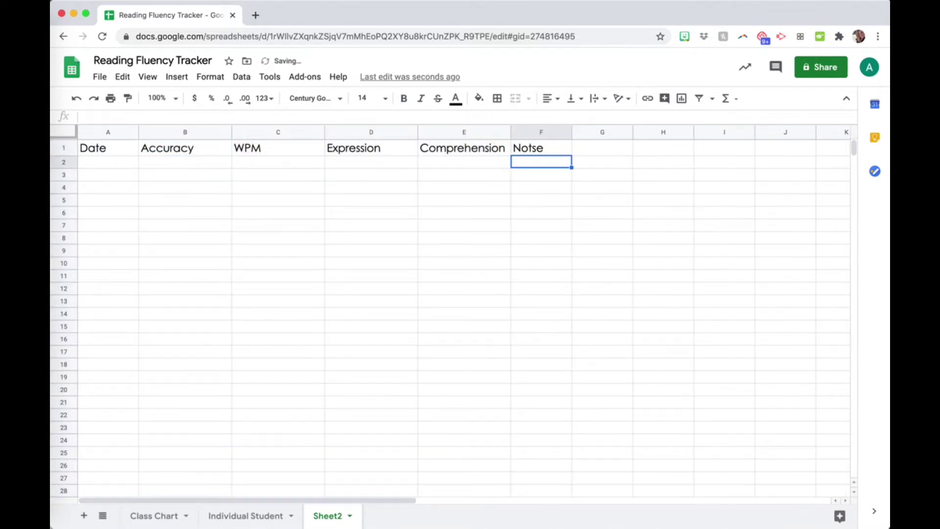
left_click(535, 152)
double_click(534, 150)
double_click(534, 150)
left_click(534, 150)
type("e")
key("Return")
left_click(534, 150)
double_click(534, 149)
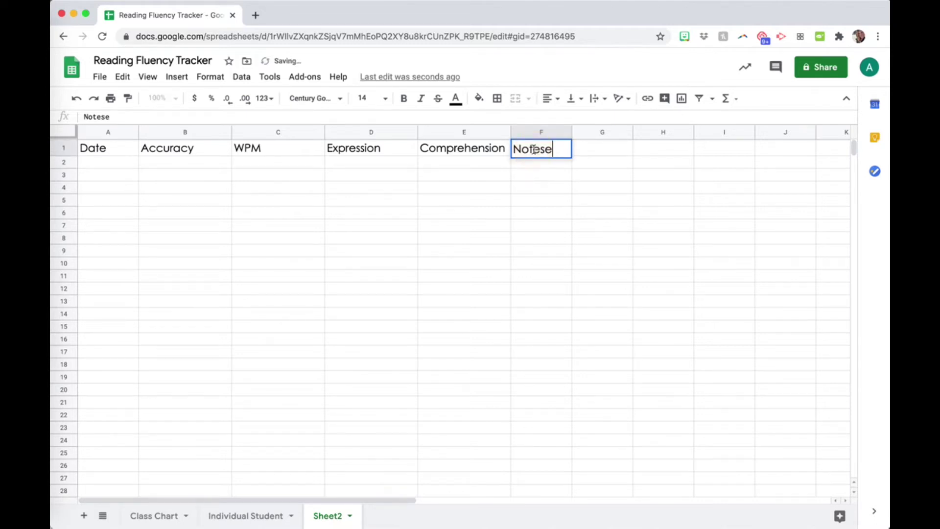
key("Return")
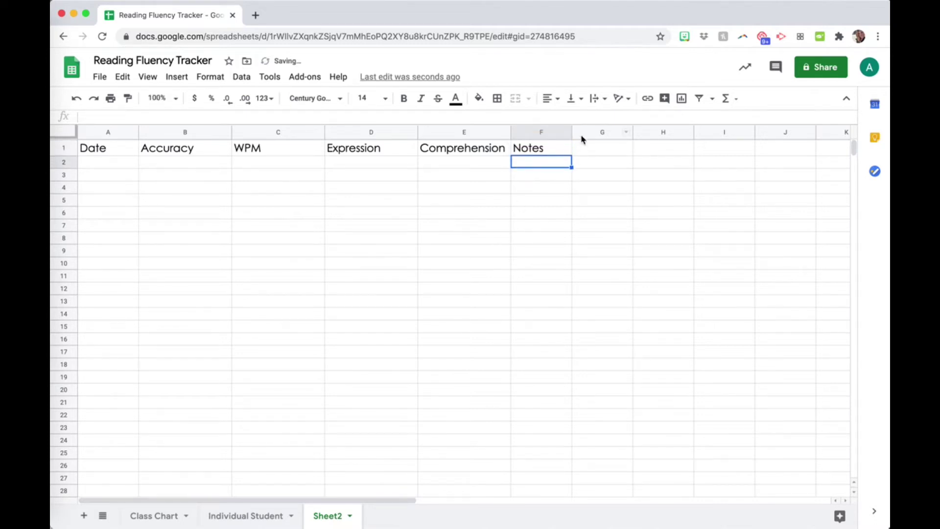
Step: Widen columns B through F together to one equal width
left_click_drag(184, 130, 539, 147)
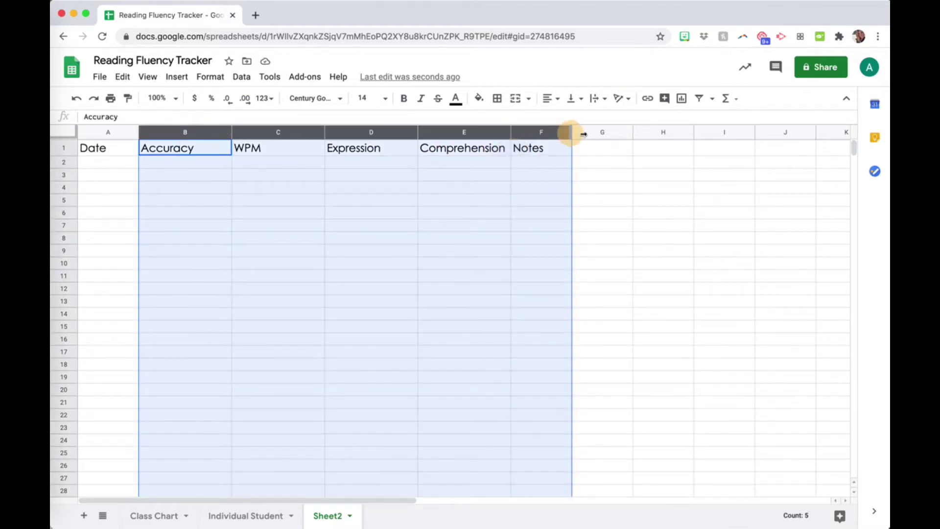
left_click_drag(613, 134, 612, 133)
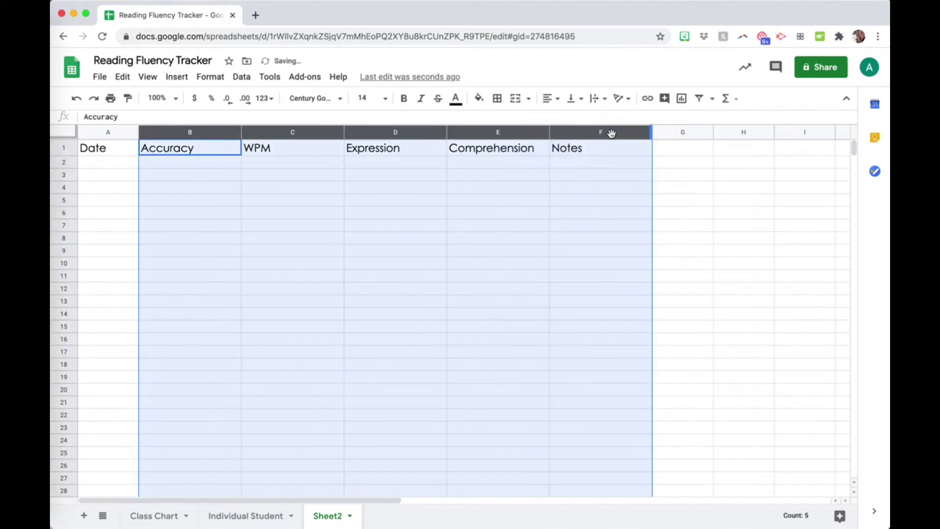
left_click(565, 169)
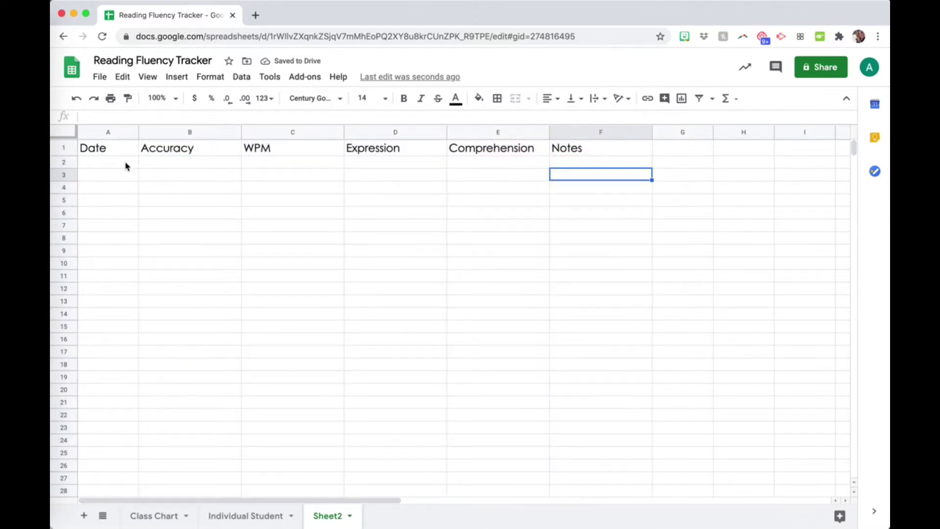
Step: Freeze the top header row and scroll to confirm it stays put
left_click(147, 77)
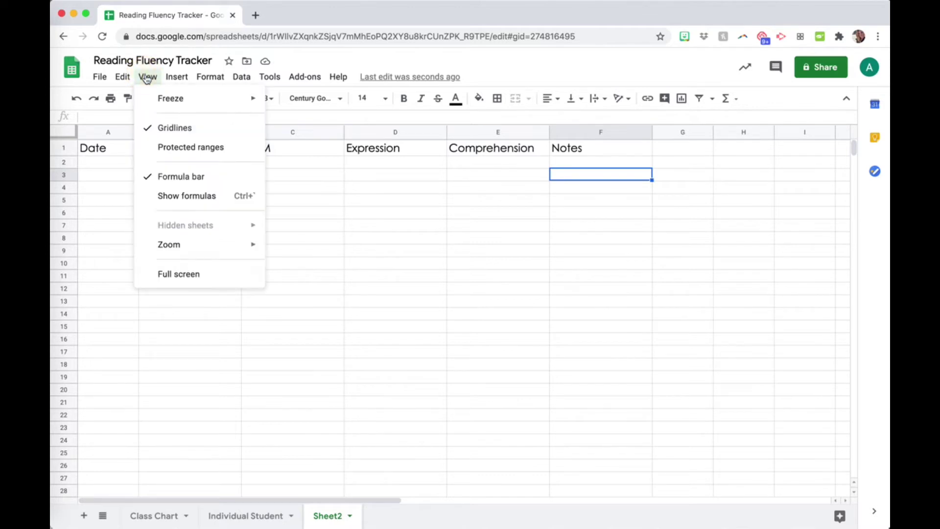
mouse_move(163, 101)
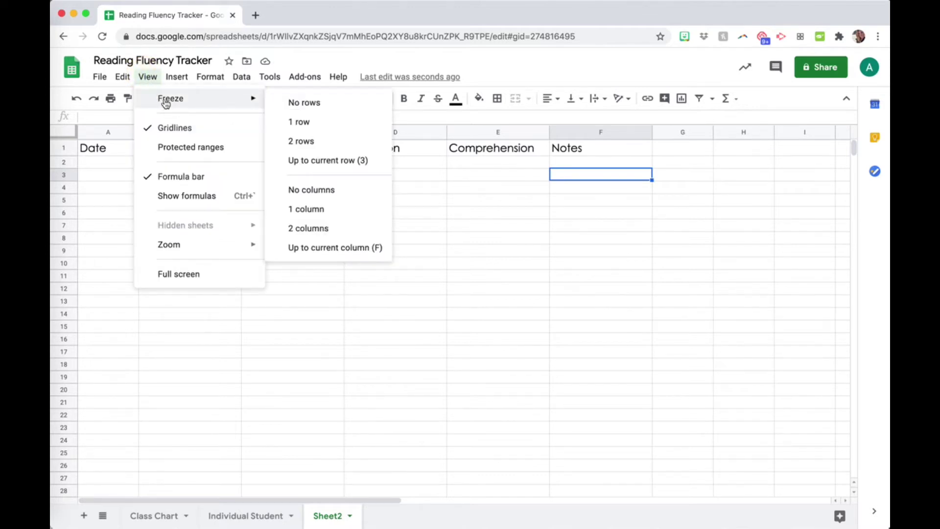
left_click(302, 127)
scroll(304, 225, "down", 3)
scroll(304, 225, "up", 4)
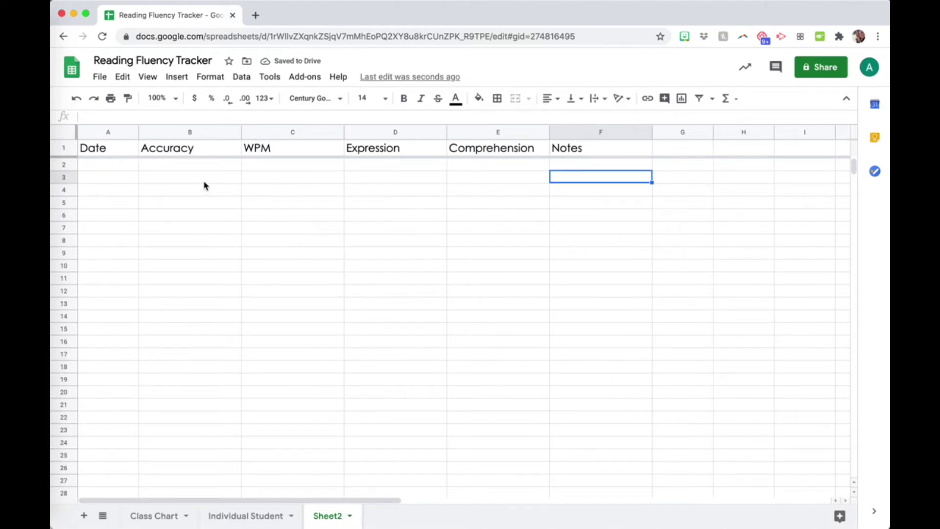
Step: Freeze the first column (Date) and scroll sideways to confirm it stays fixed
left_click(153, 77)
mouse_move(206, 98)
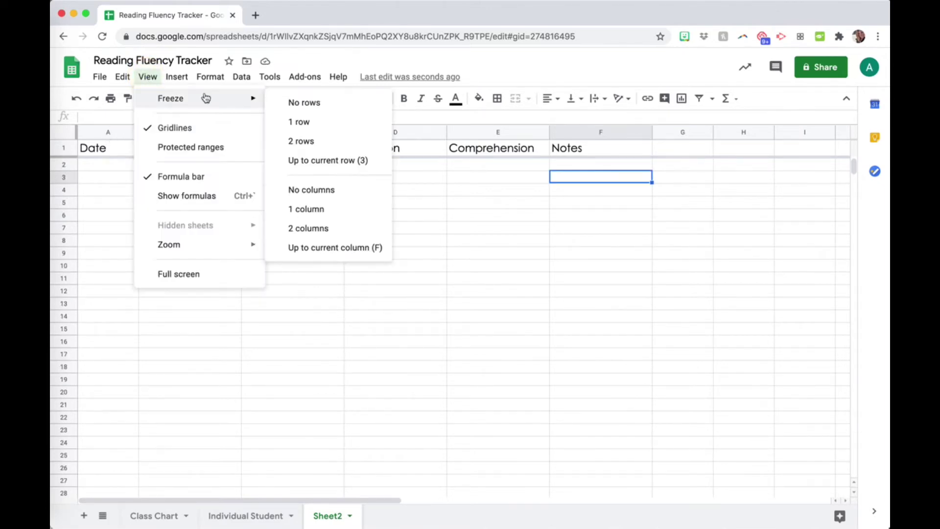
left_click(323, 212)
scroll(358, 231, "right", 10)
scroll(357, 230, "left", 10)
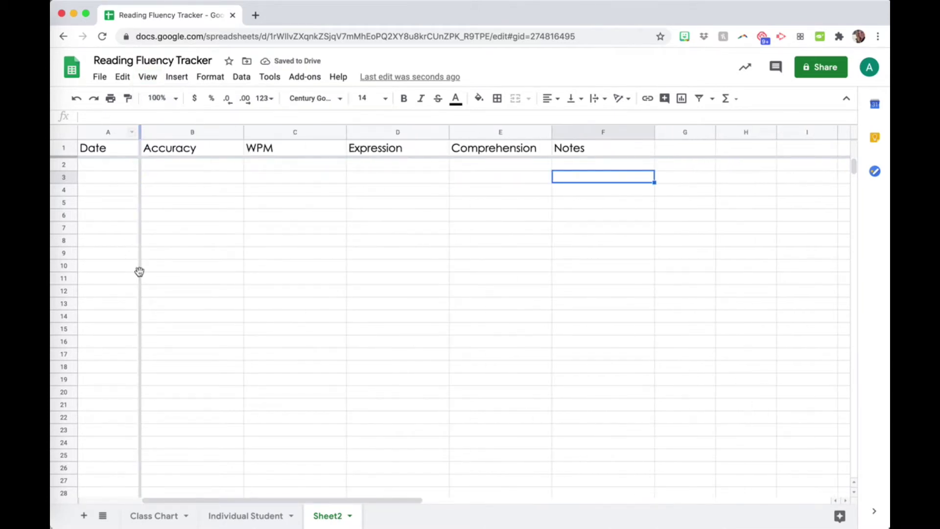
scroll(269, 256, "right", 4)
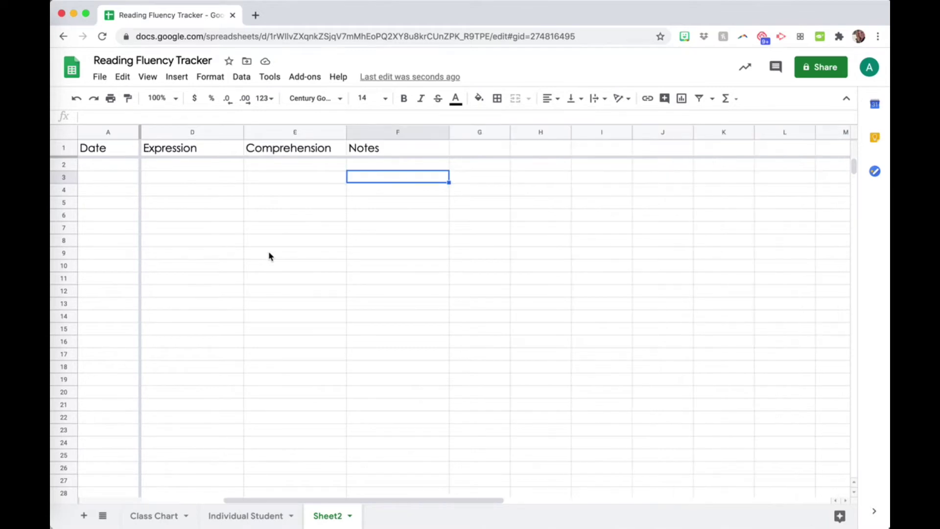
scroll(269, 257, "left", 4)
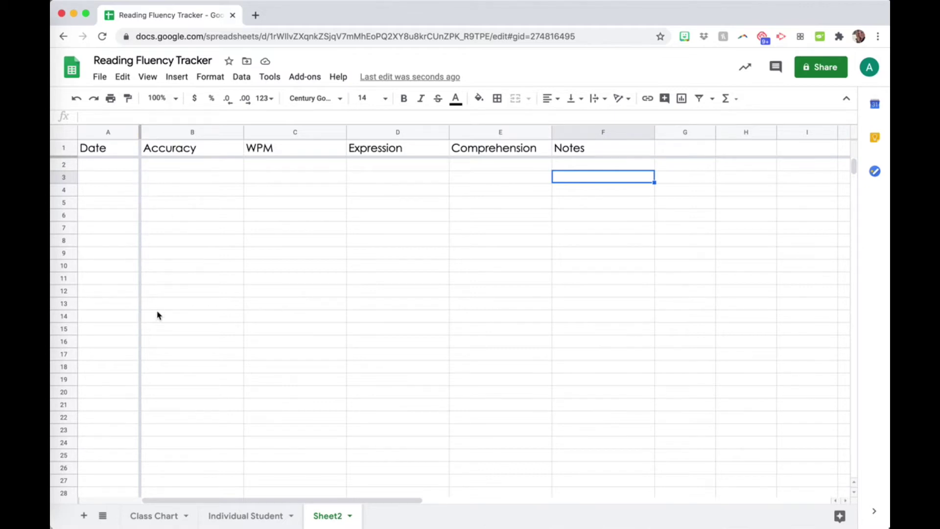
Step: Center and bold the header cells B1 to F1
left_click(201, 149)
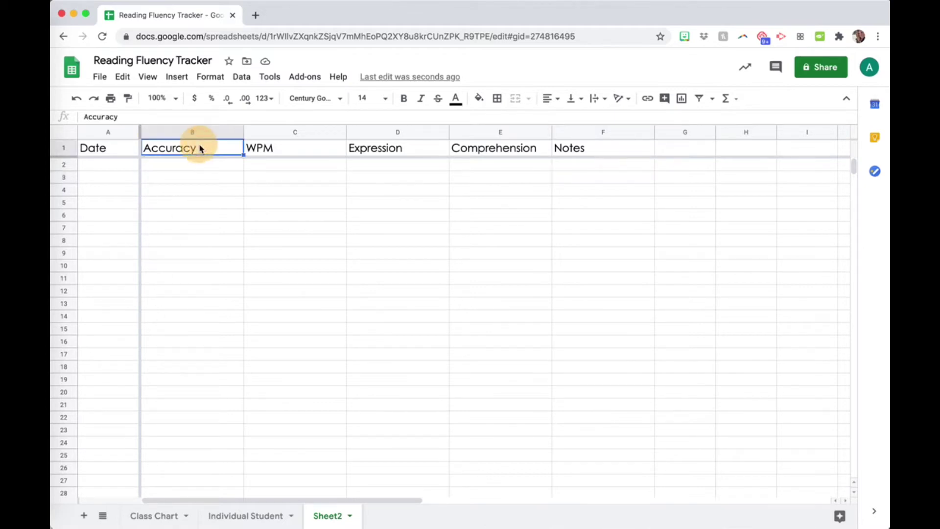
left_click(263, 156)
left_click(201, 155)
left_click(275, 149)
left_click(359, 149)
left_click_drag(568, 148, 235, 148)
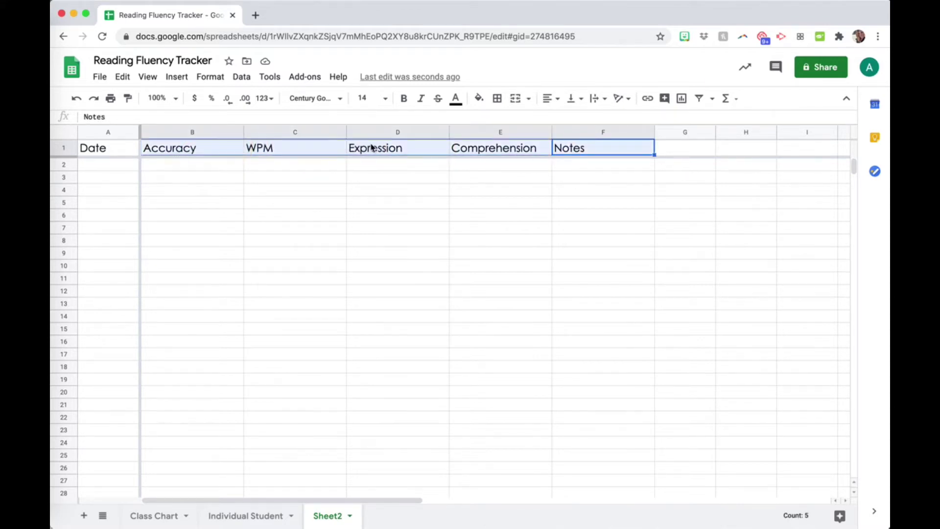
left_click(552, 99)
left_click(566, 119)
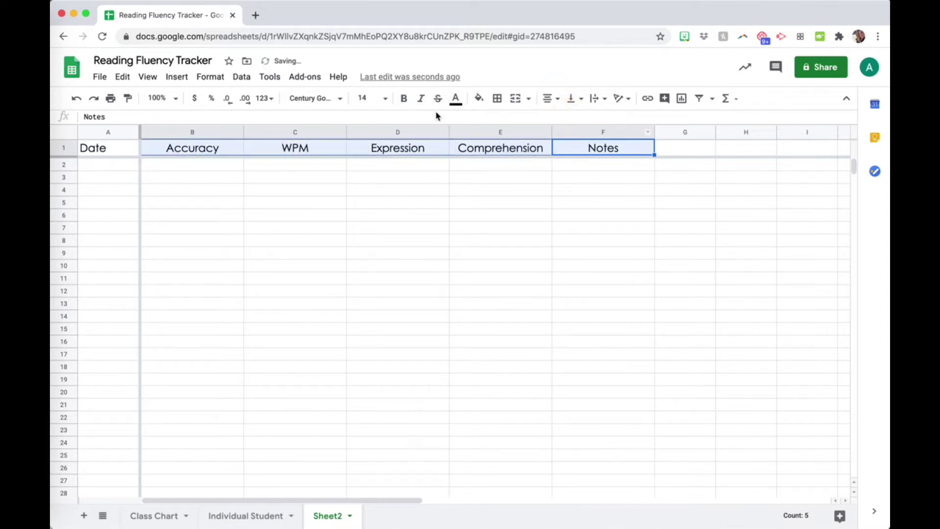
left_click(404, 99)
Step: Color the header text blue and fill the header cells light pink
left_click(457, 100)
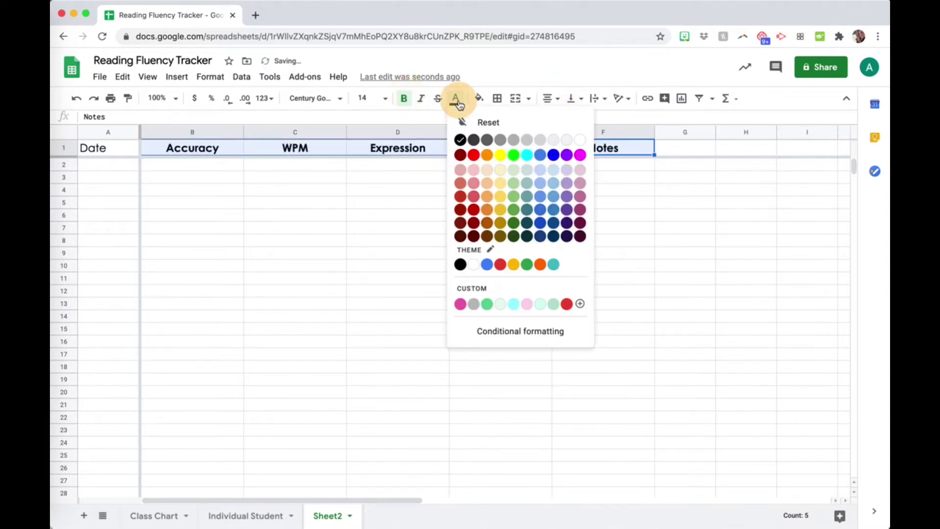
left_click(553, 155)
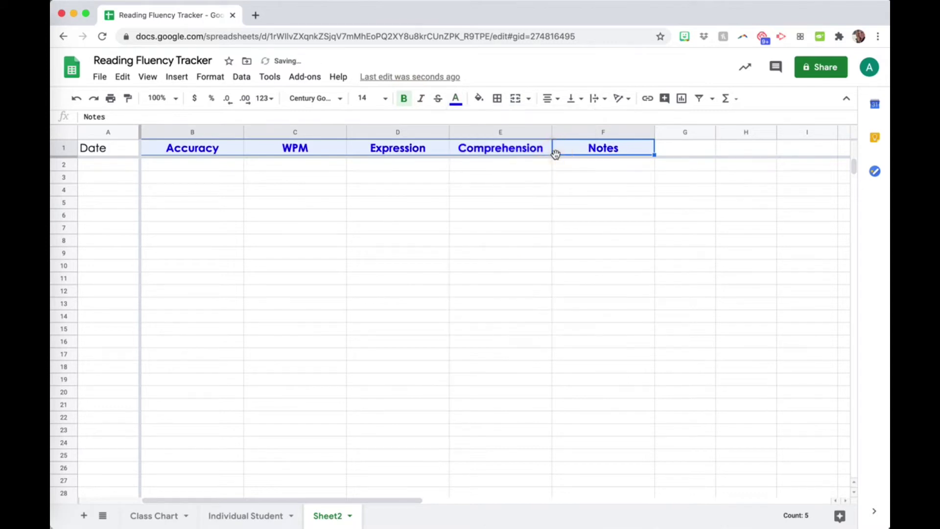
left_click(478, 98)
left_click(604, 170)
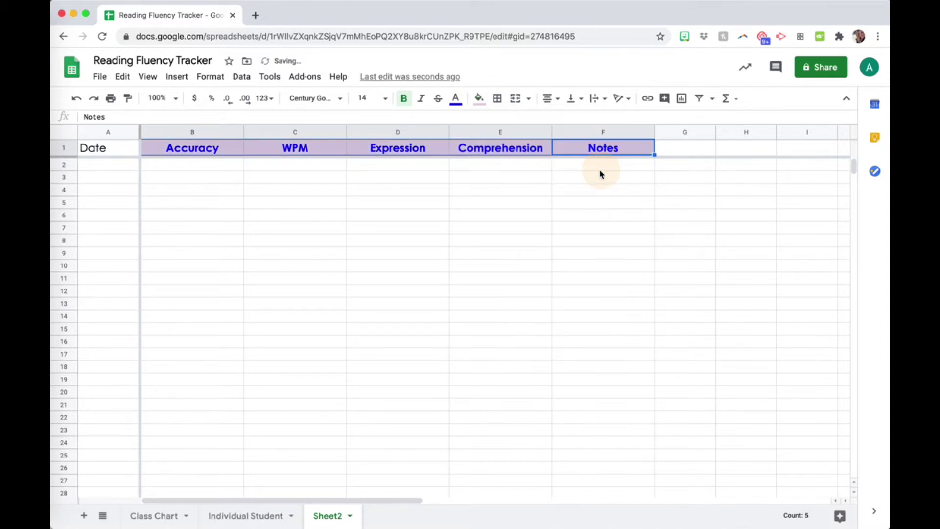
left_click(242, 177)
left_click(283, 164)
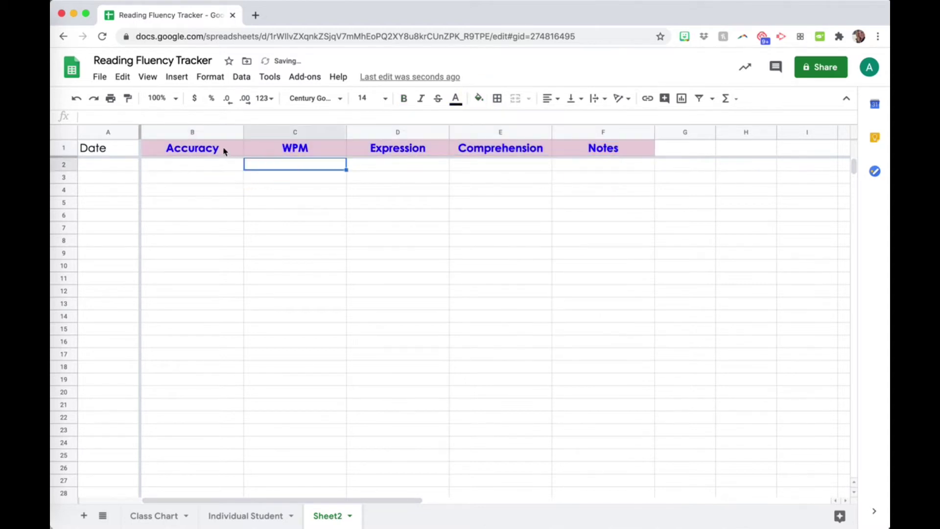
Step: Undo the pink fill and blue text, then view the Individual Student tab and PowerPoint
left_click(204, 150)
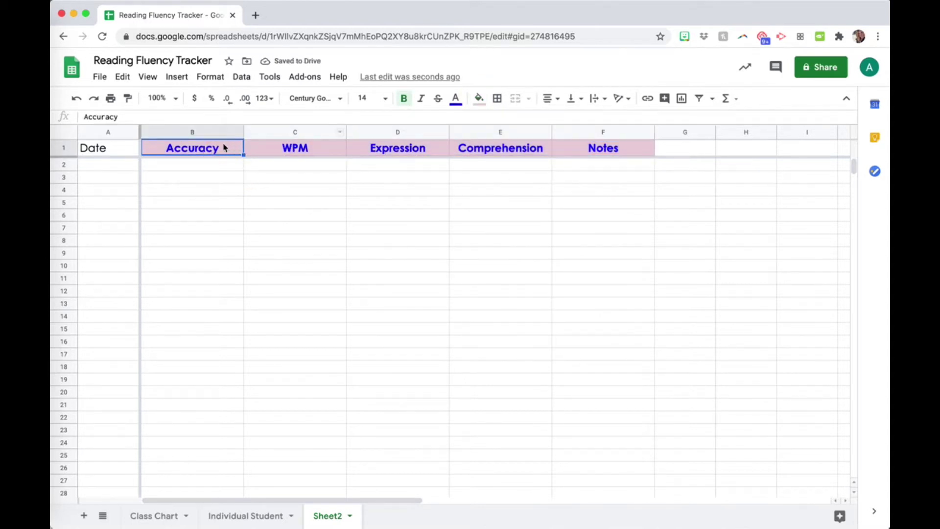
left_click(76, 98)
left_click(76, 98)
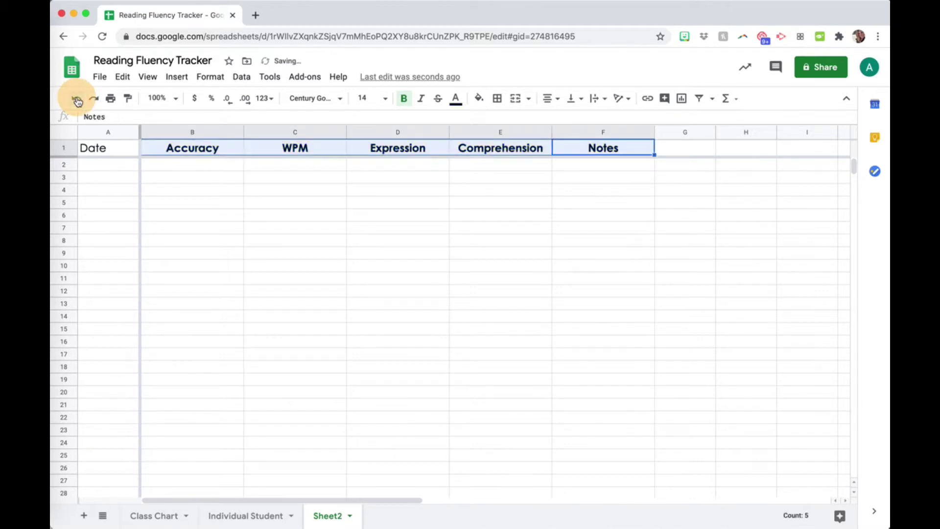
left_click(224, 177)
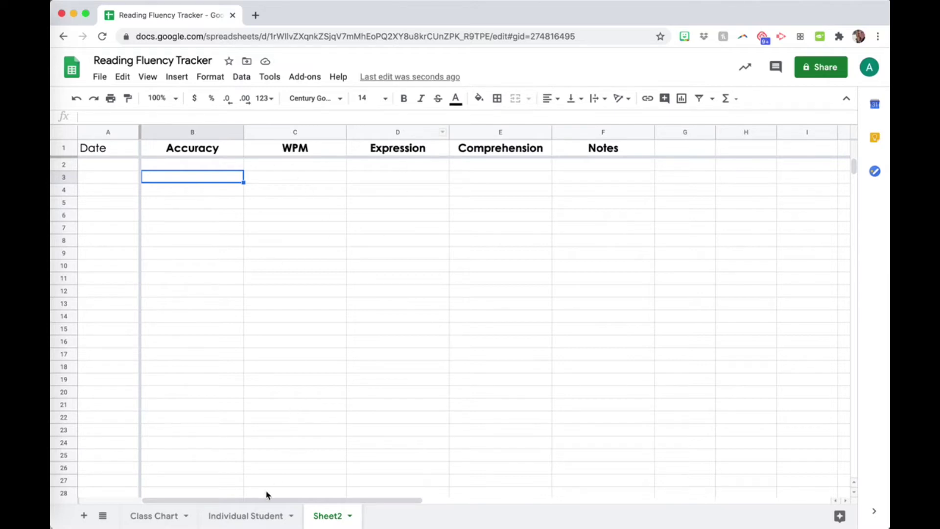
left_click(239, 519)
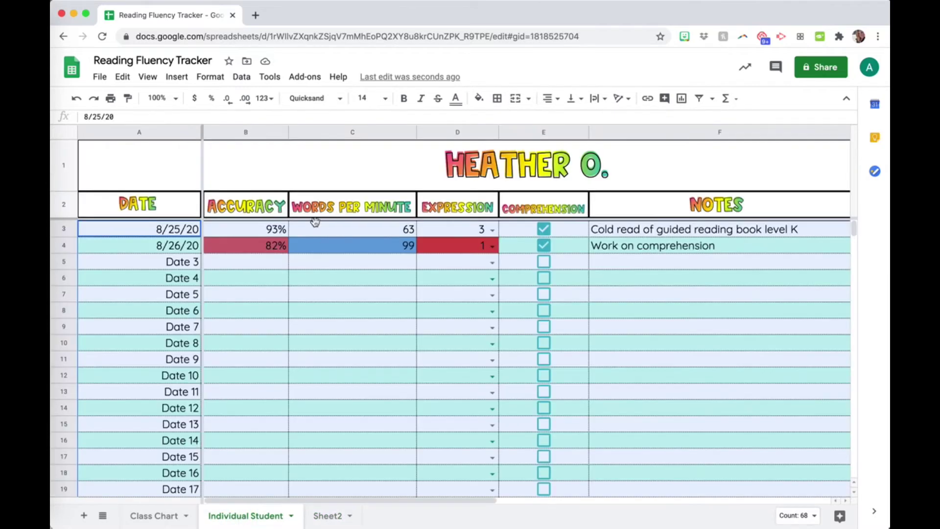
left_click(53, 340)
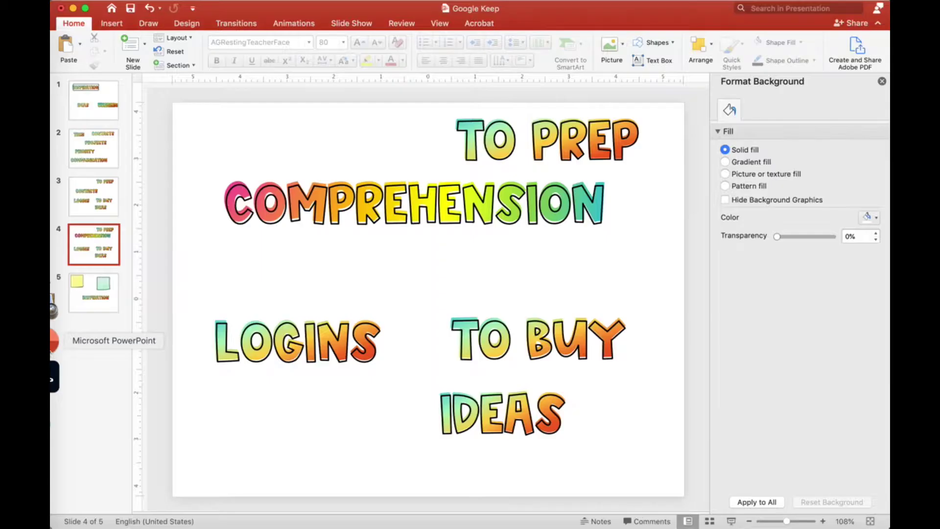
Step: Drag the COMPREHENSION word art lower on slide 4, then return to Chrome
left_click(360, 180)
left_click(392, 163)
left_click_drag(392, 163, 386, 203)
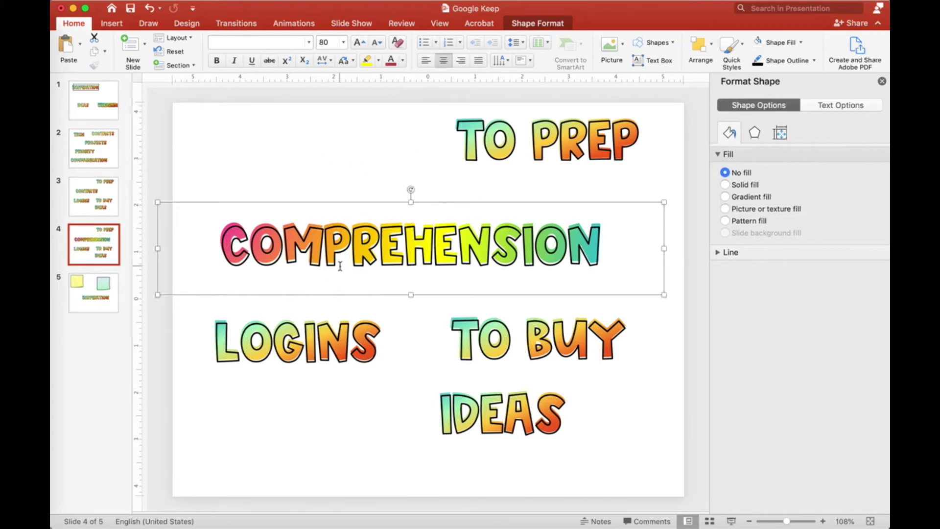
left_click(177, 150)
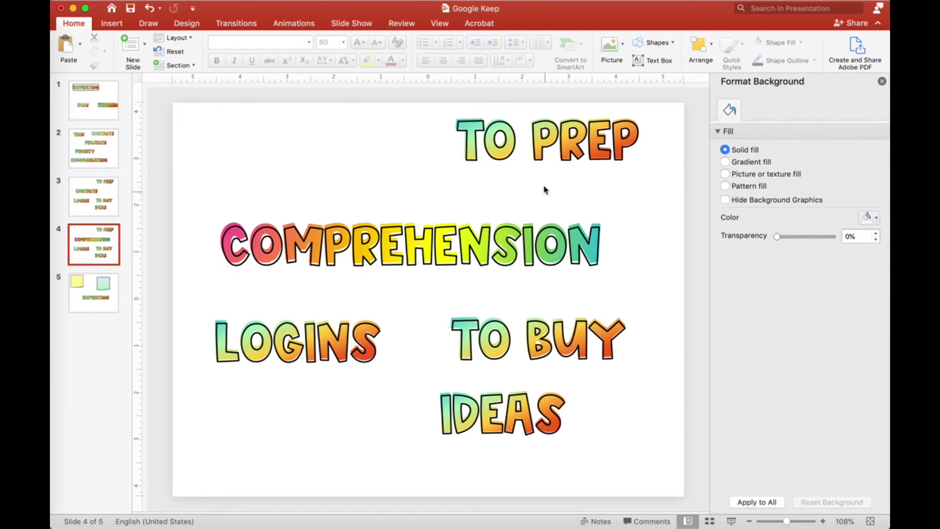
left_click(52, 186)
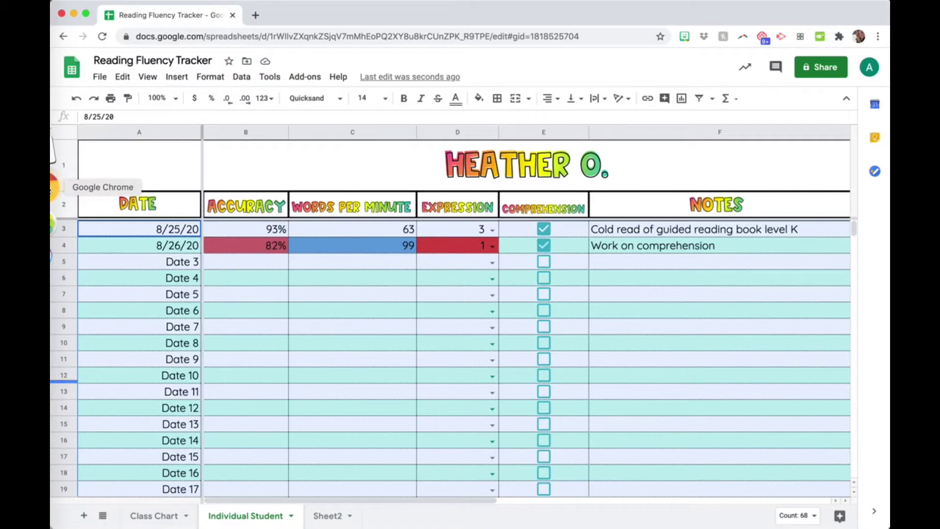
Step: On Sheet2, insert the DATE screenshot as an image inside cell A1
left_click(325, 520)
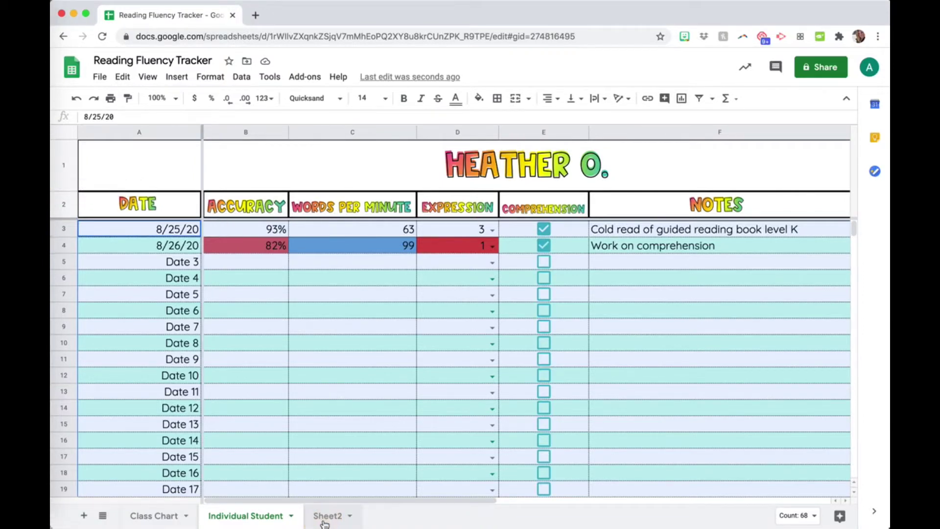
left_click(108, 155)
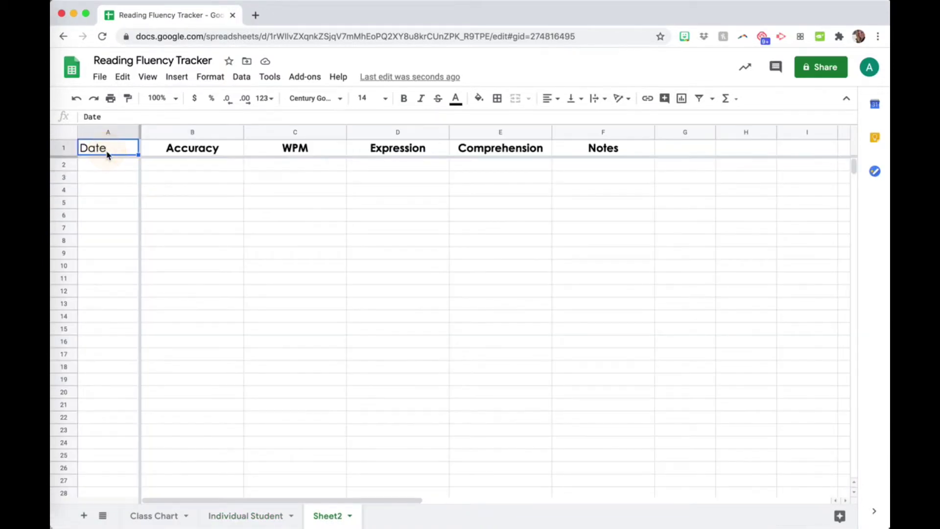
left_click(177, 77)
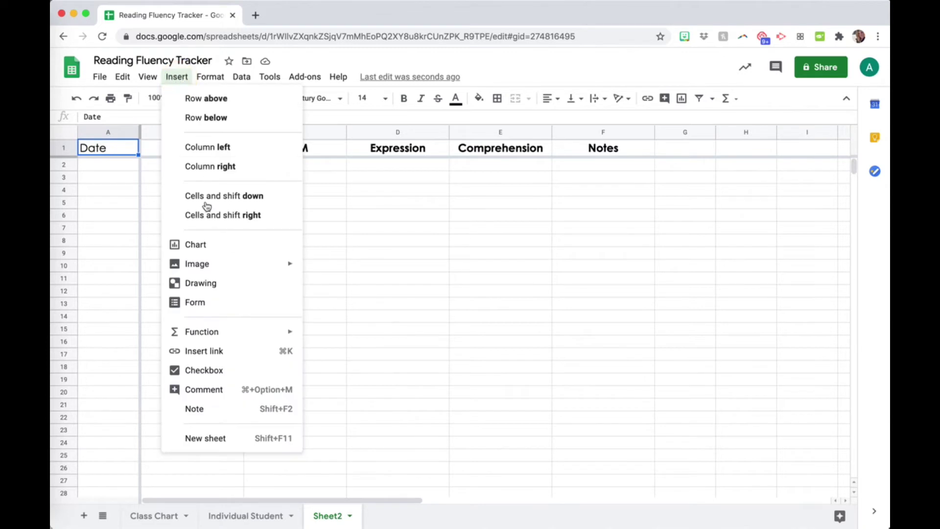
mouse_move(197, 263)
left_click(343, 268)
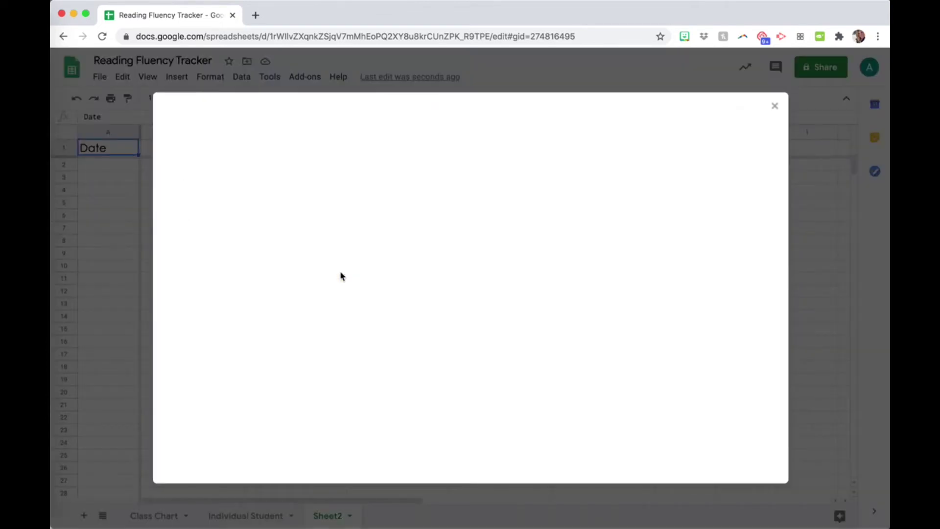
left_click(466, 365)
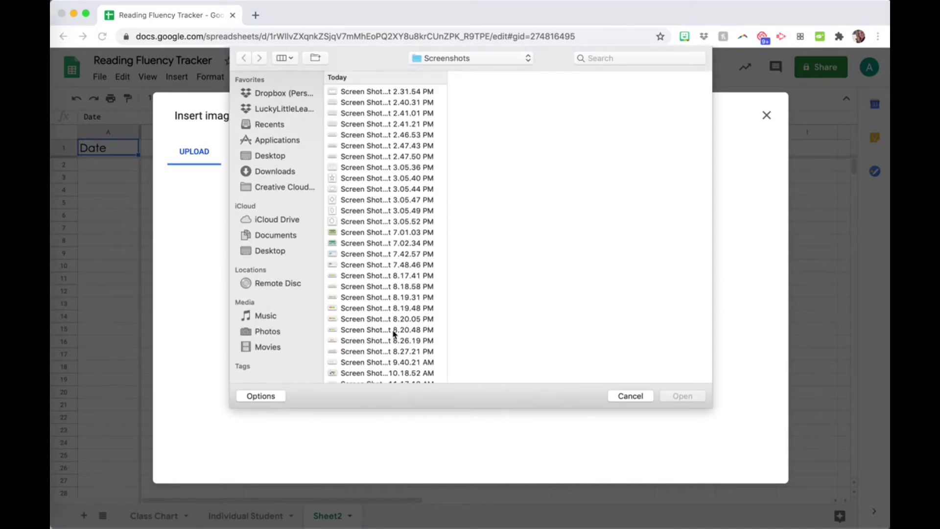
left_click(345, 276)
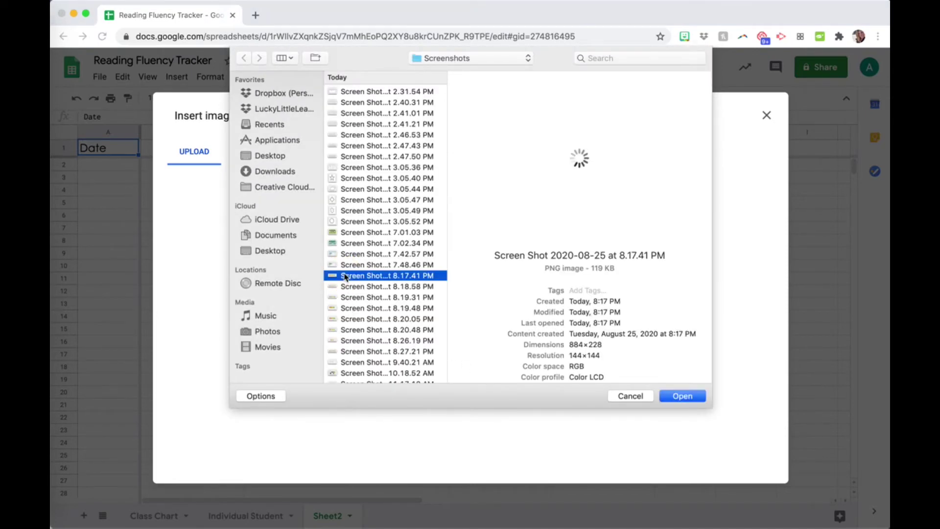
key("Down")
key("Down")
key("Down")
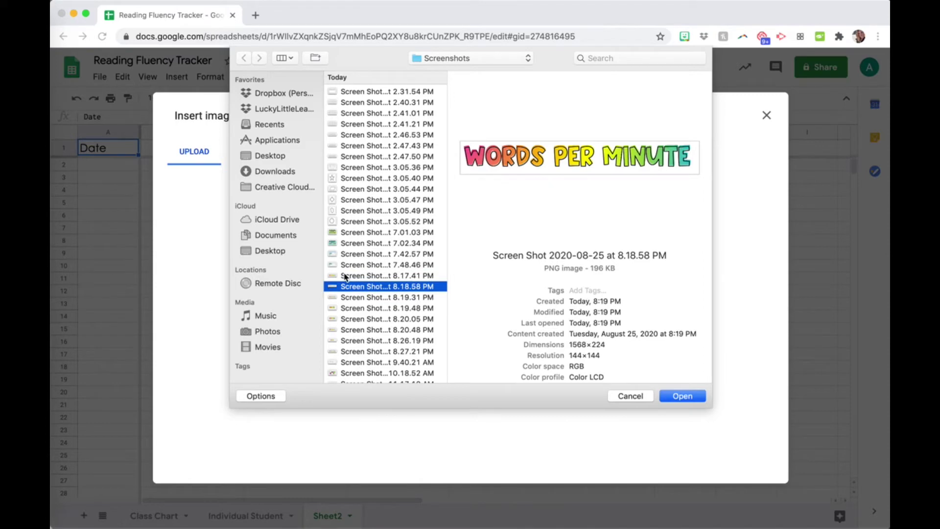
key("Return")
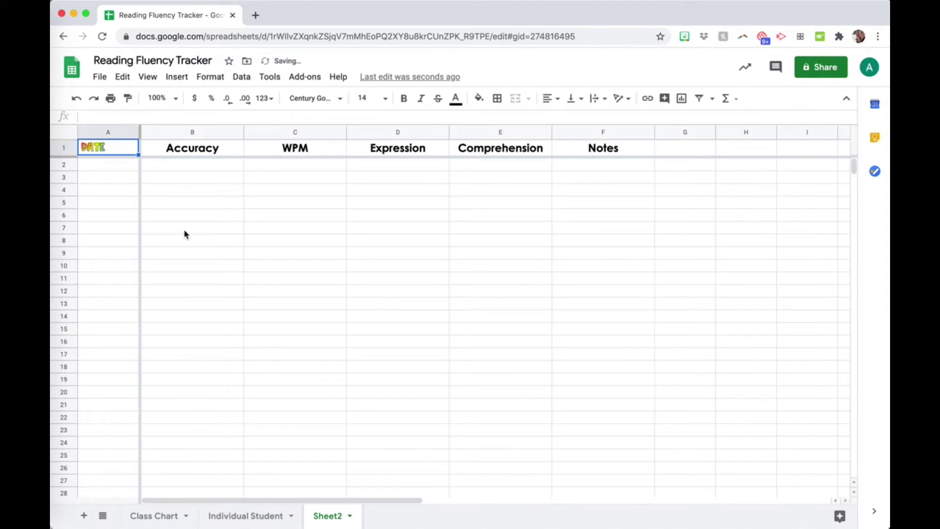
Step: Center the DATE image horizontally in cell A1
left_click(560, 101)
left_click(562, 117)
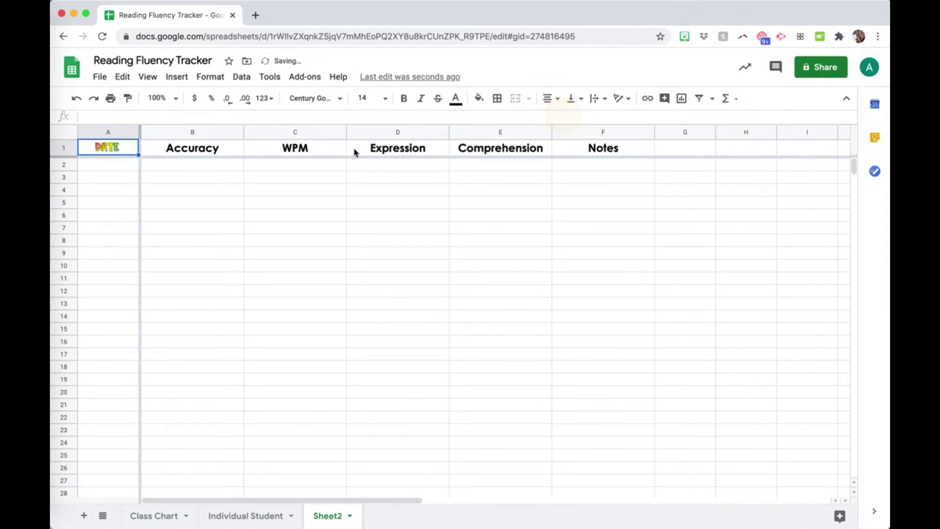
left_click(213, 155)
left_click(111, 156)
left_click(171, 152)
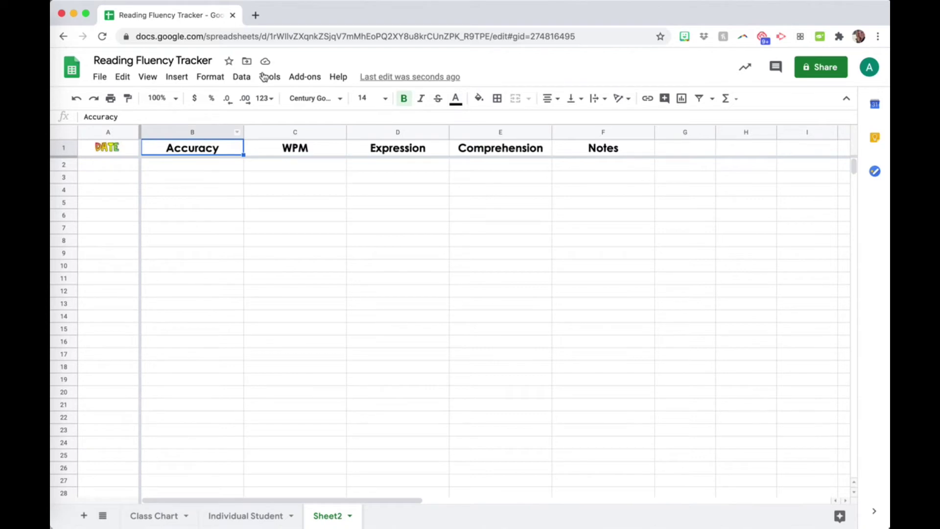
Step: Insert the ACCURACY word screenshot into cell B1 as an in-cell image
left_click(176, 76)
mouse_move(204, 264)
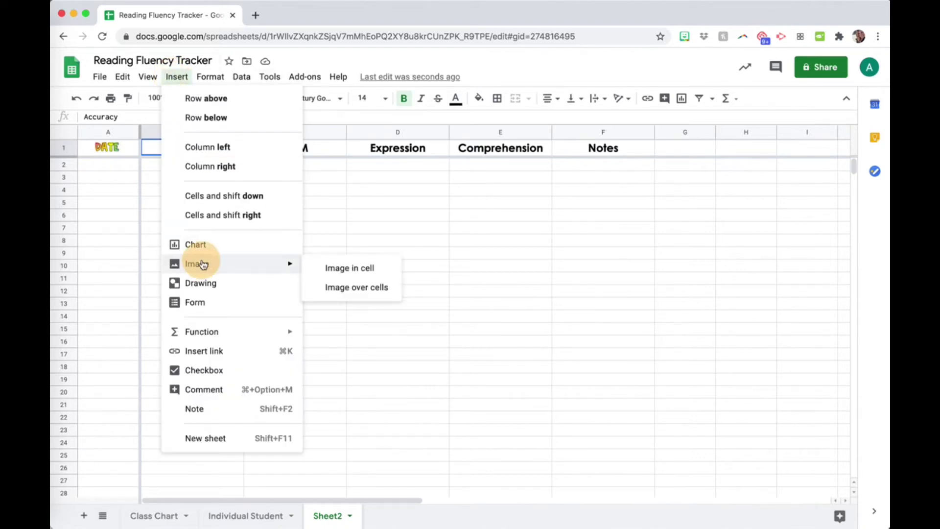
left_click(346, 270)
left_click(466, 363)
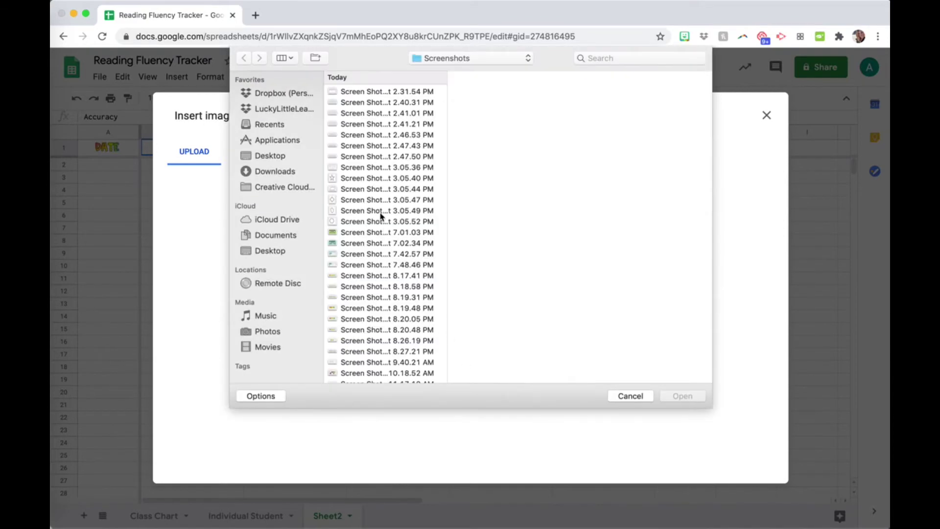
scroll(370, 317, "down", 3)
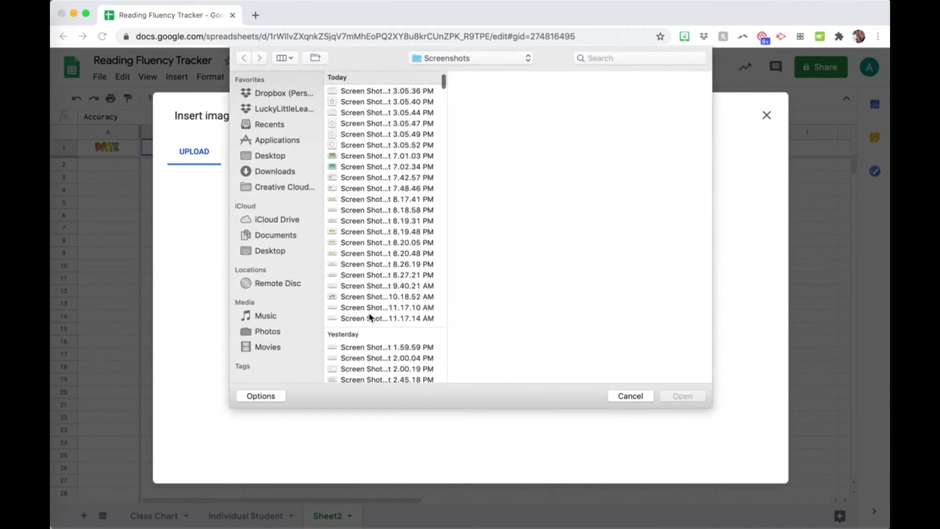
left_click(342, 200)
double_click(342, 200)
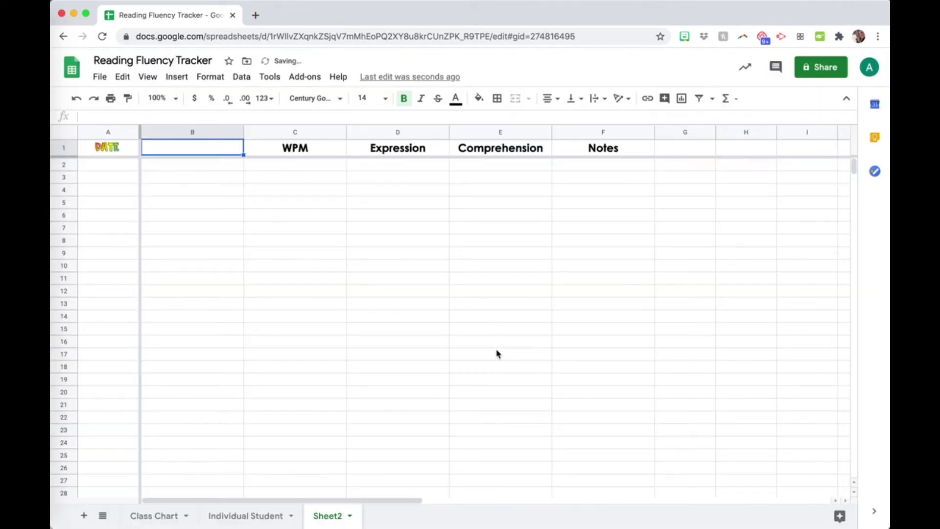
left_click(312, 148)
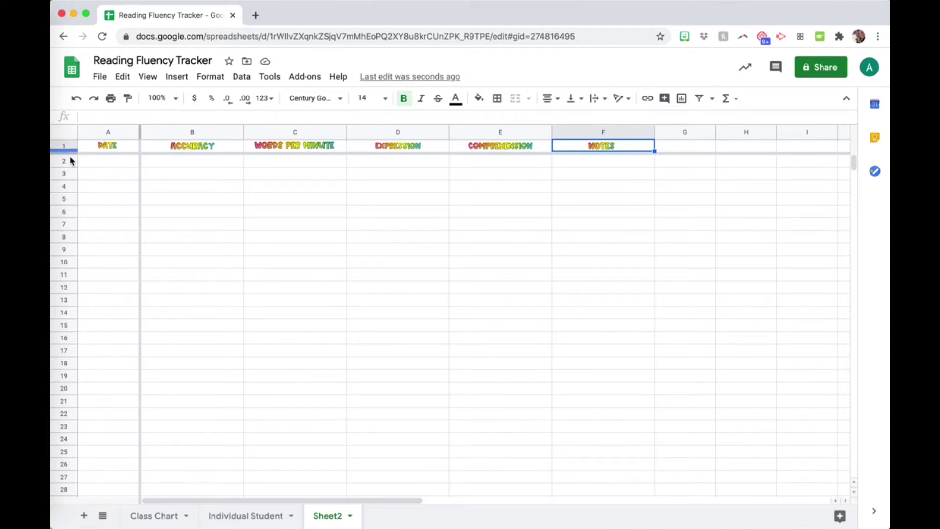
Step: Drag header row 1 taller and widen column C so the WORDS PER MINUTE image fits
left_click_drag(64, 155, 65, 165)
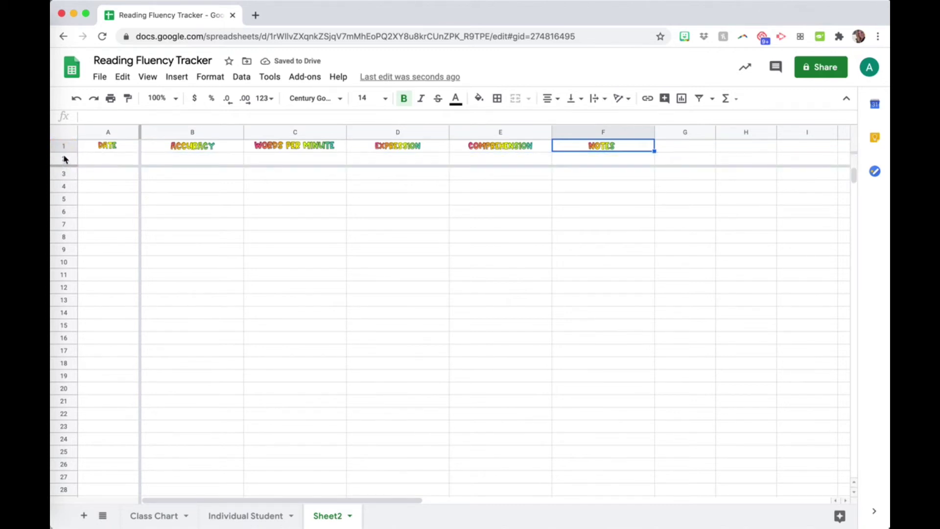
left_click_drag(63, 151, 63, 160)
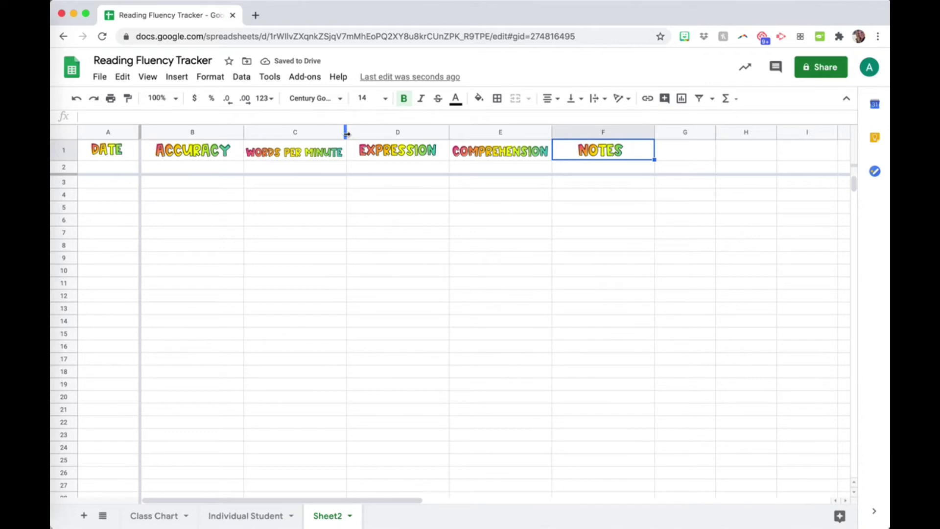
left_click_drag(348, 132, 358, 134)
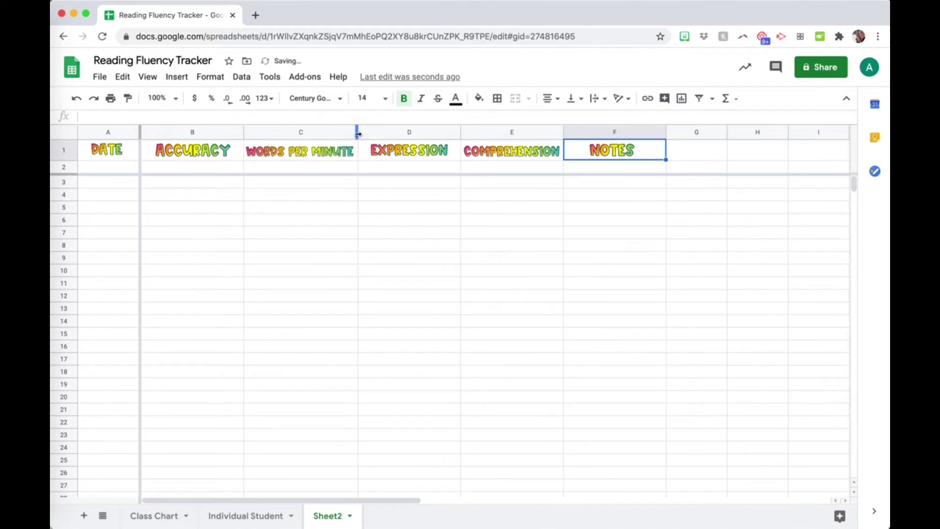
left_click(66, 147)
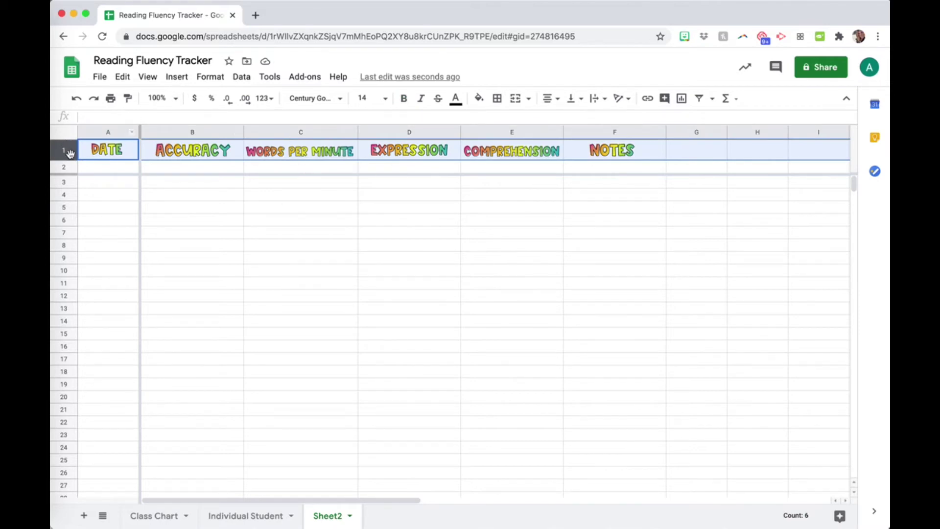
Step: Insert an empty row above the headers and merge its cells B1 through F1
left_click(177, 76)
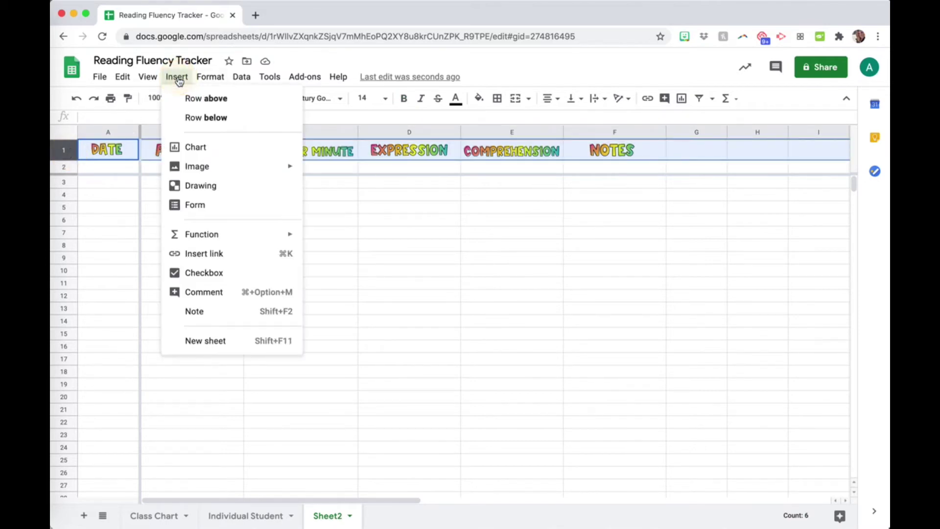
left_click(198, 104)
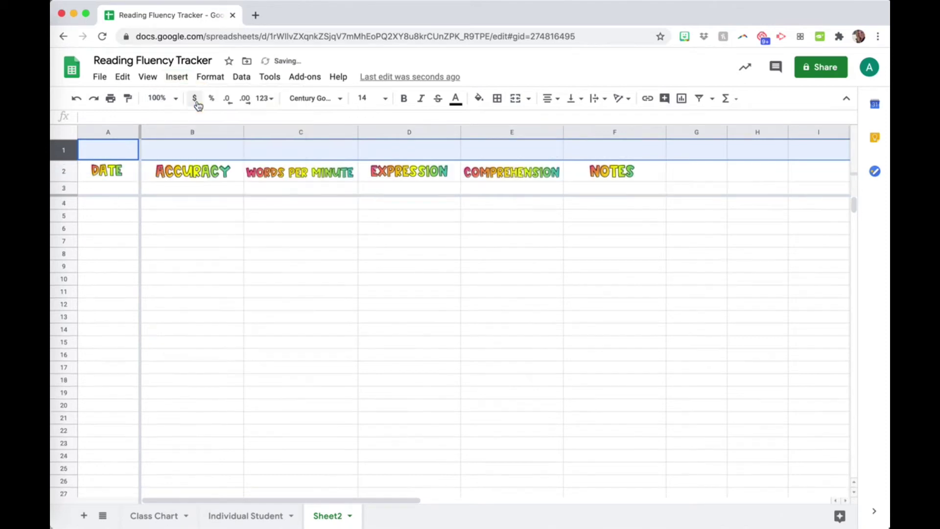
left_click(231, 156)
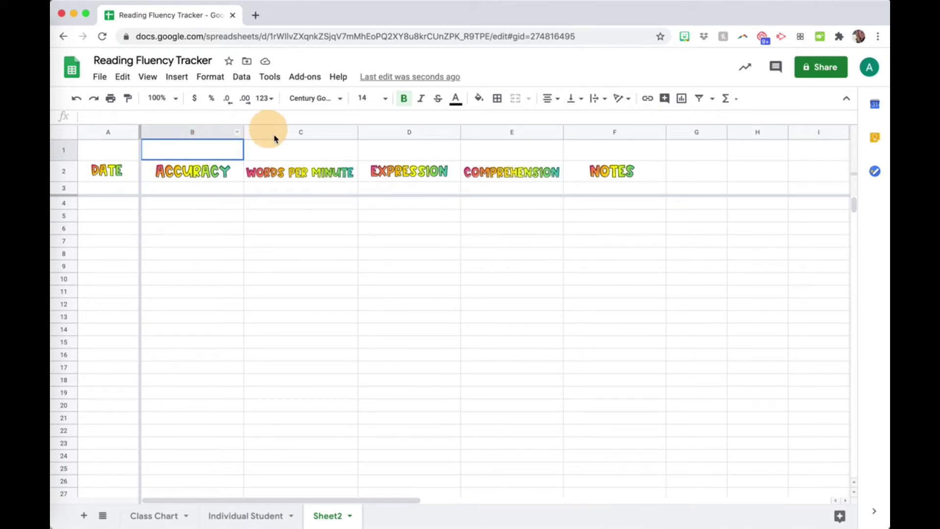
left_click_drag(431, 188, 587, 152)
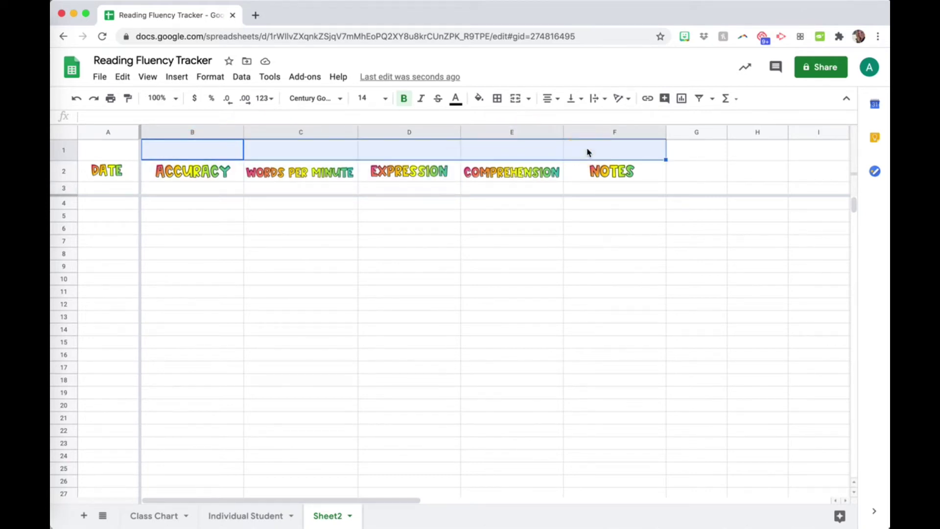
left_click(515, 100)
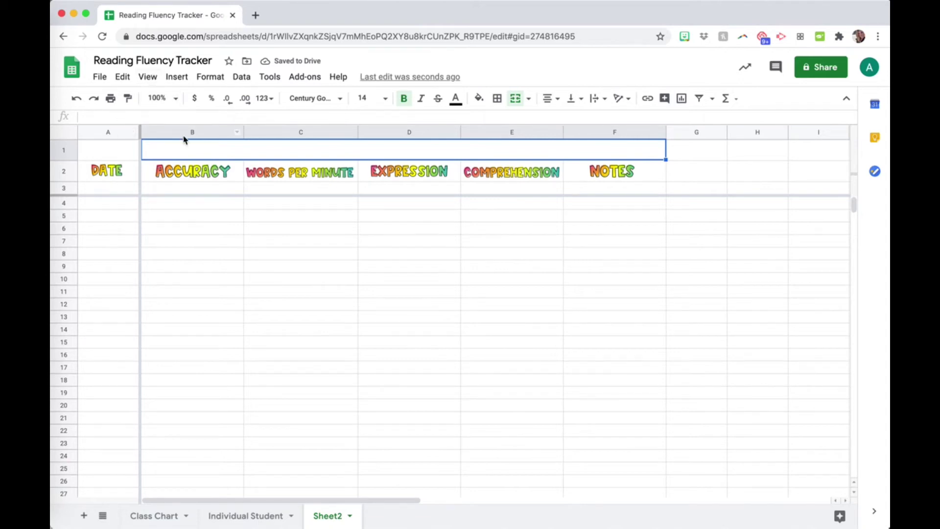
Step: Insert the student-name banner screenshot as an in-cell image in the merged B1 cell
left_click(176, 79)
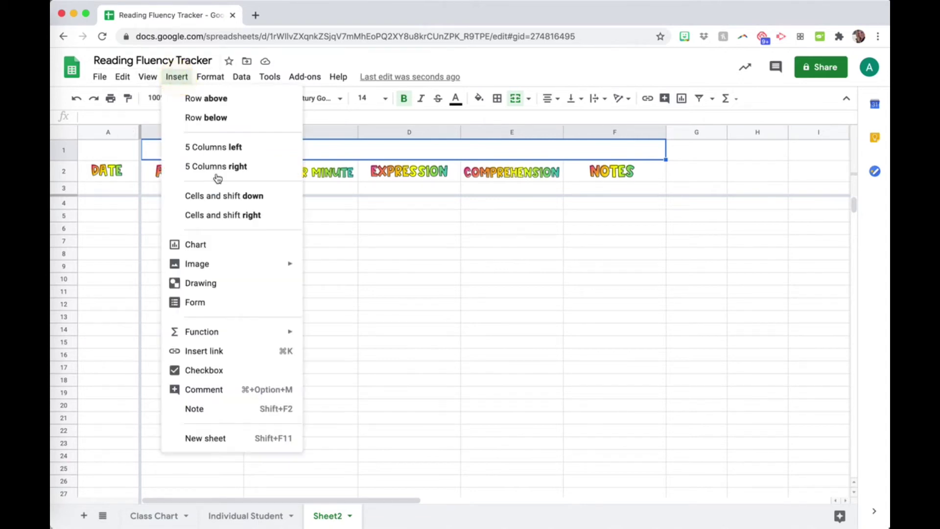
mouse_move(197, 267)
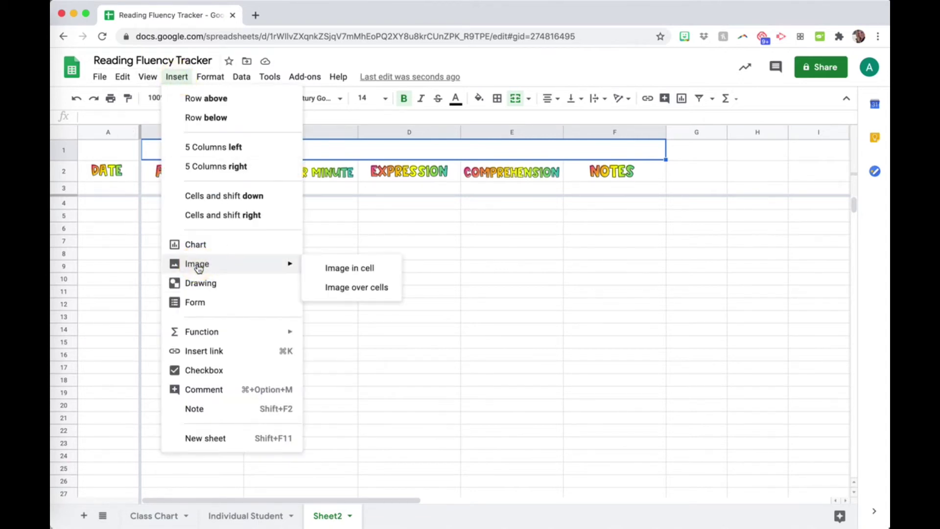
left_click(336, 270)
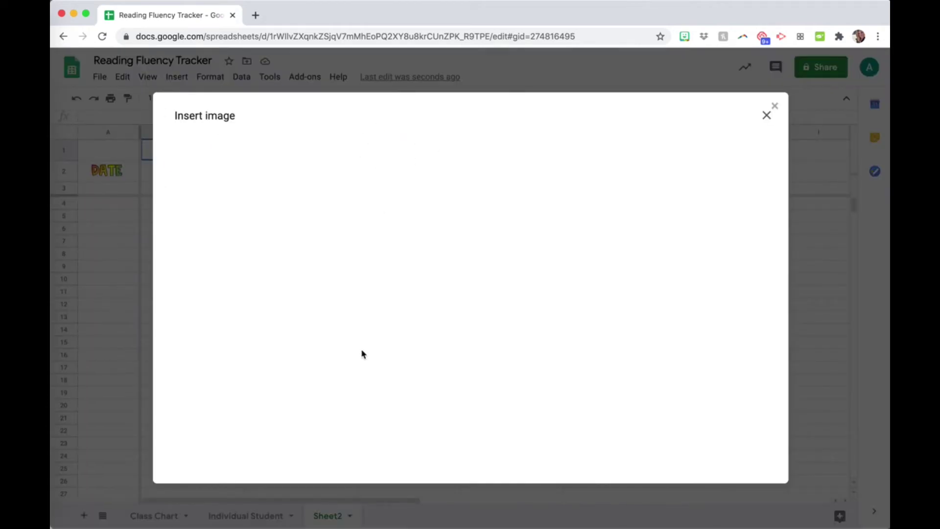
left_click(462, 363)
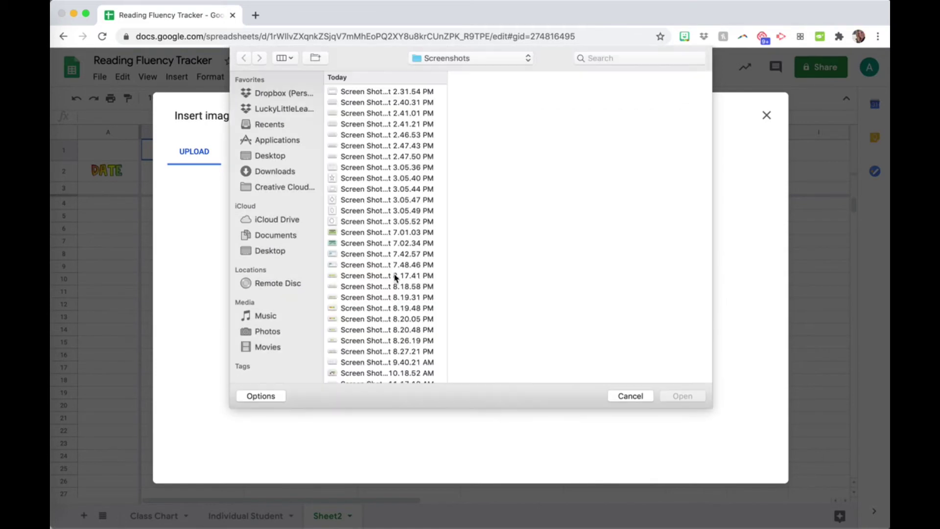
scroll(375, 321, "down", 2)
left_click(345, 221)
key("Down")
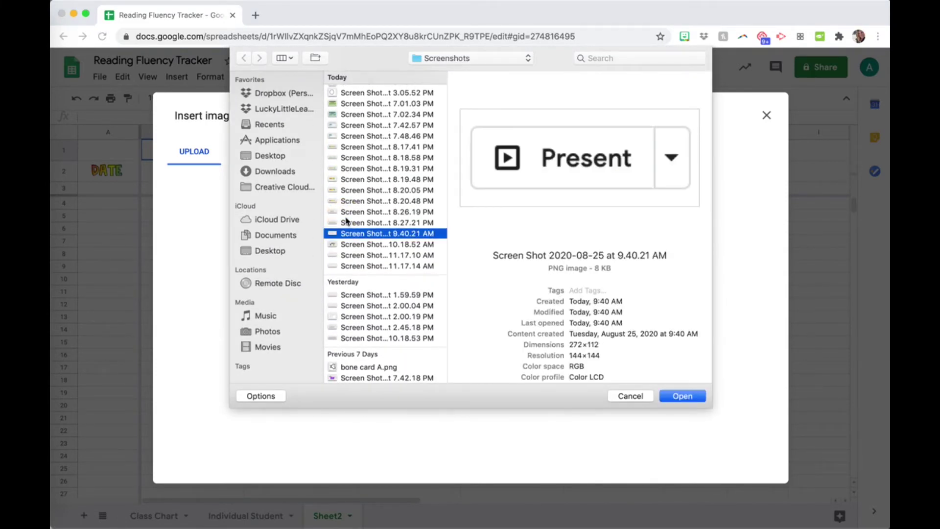
key("Up")
key("Up")
key("Up")
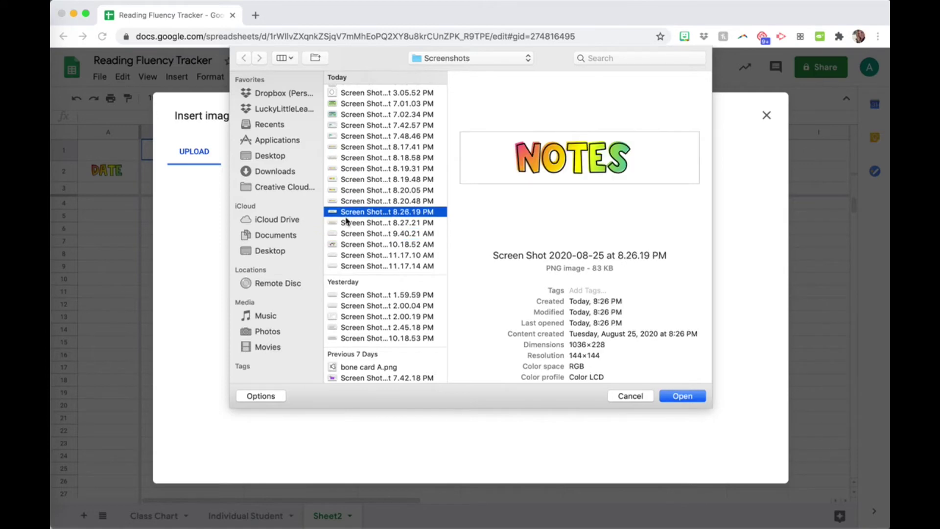
key("Return")
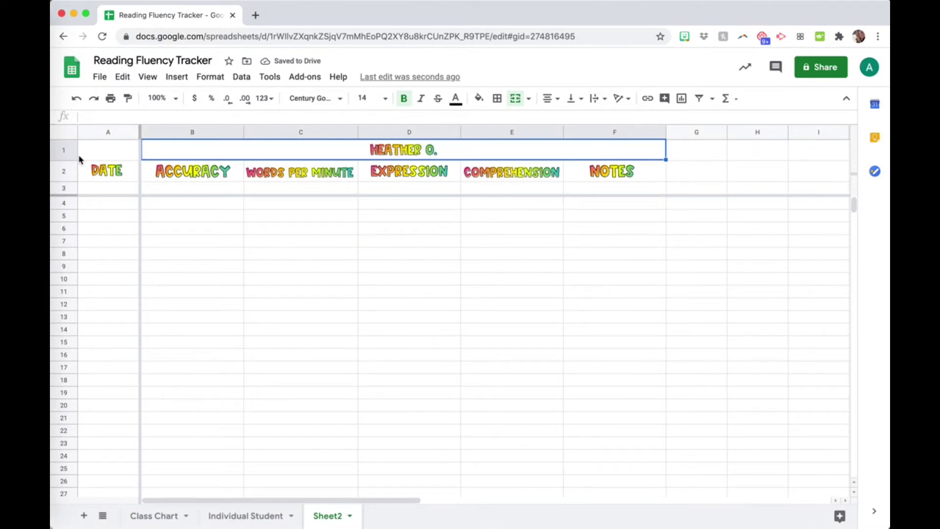
Step: Make row 1 taller for the banner and freeze only rows 1 and 2
left_click_drag(73, 158, 74, 177)
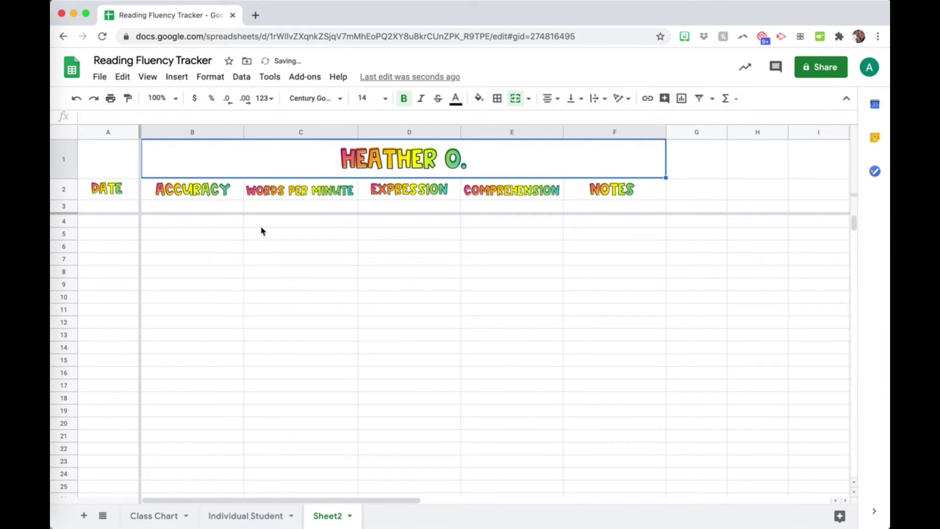
left_click_drag(215, 214, 215, 198)
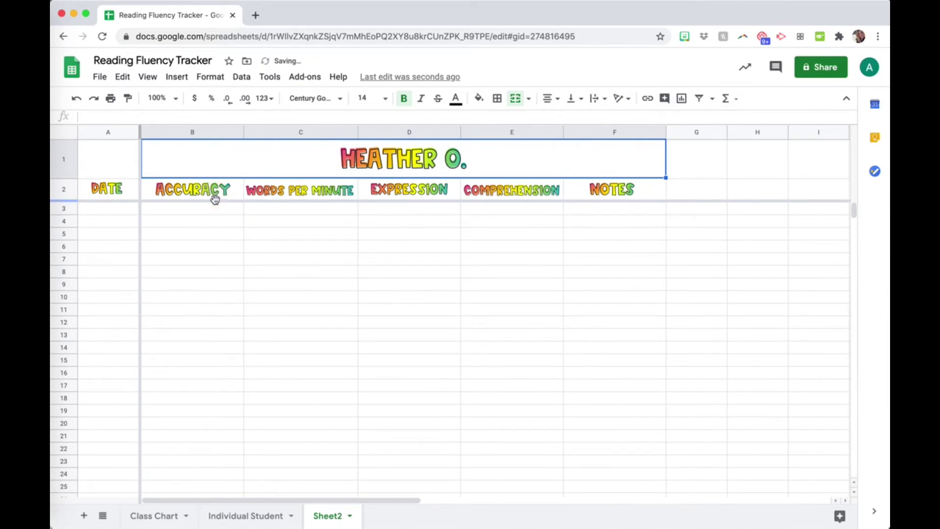
left_click(272, 300)
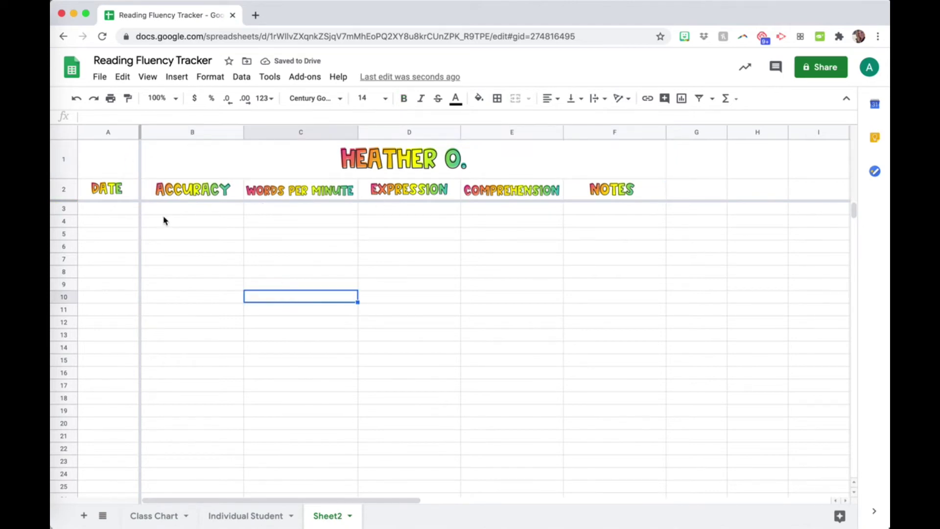
Step: Format the whole DATE column A with the Date number format
left_click(126, 213)
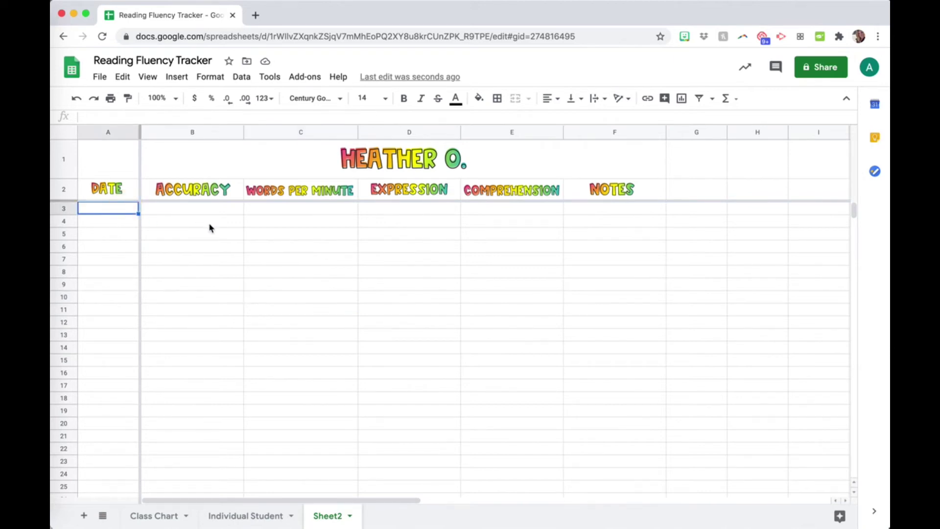
left_click_drag(211, 228, 200, 212)
left_click(189, 209)
left_click(119, 208)
left_click(109, 132)
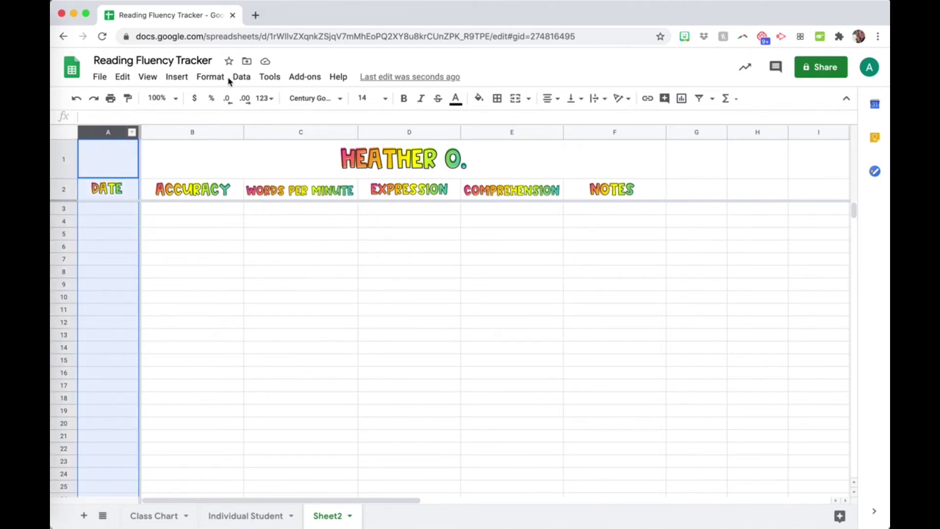
left_click(213, 77)
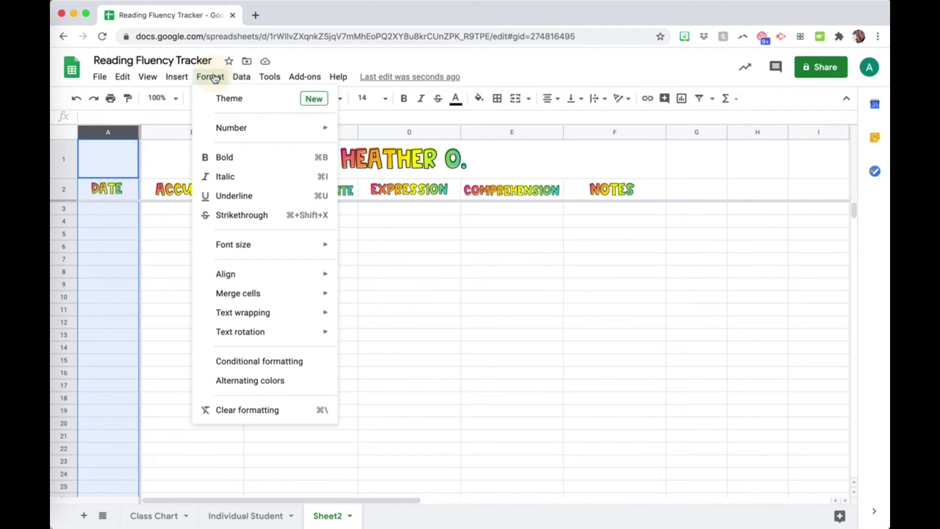
mouse_move(230, 128)
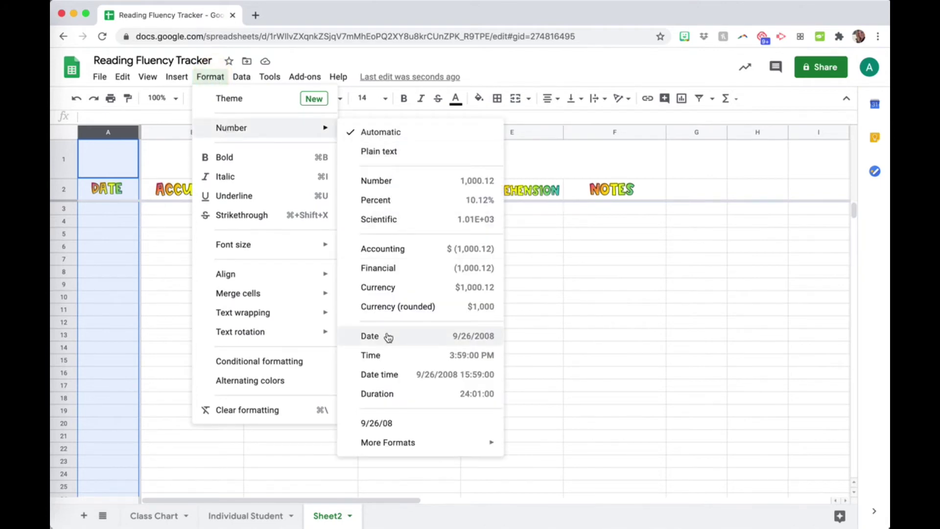
left_click(388, 336)
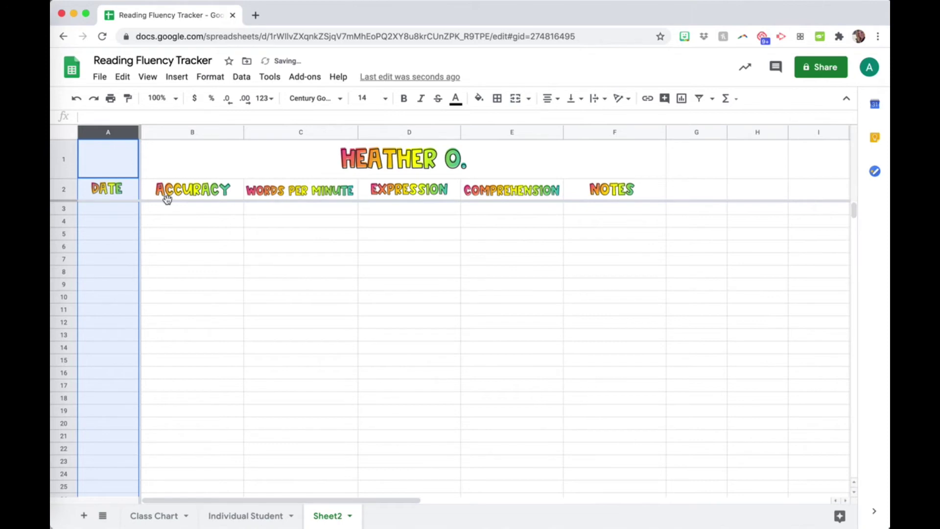
Step: Format the whole ACCURACY column B as Percent
left_click(173, 130)
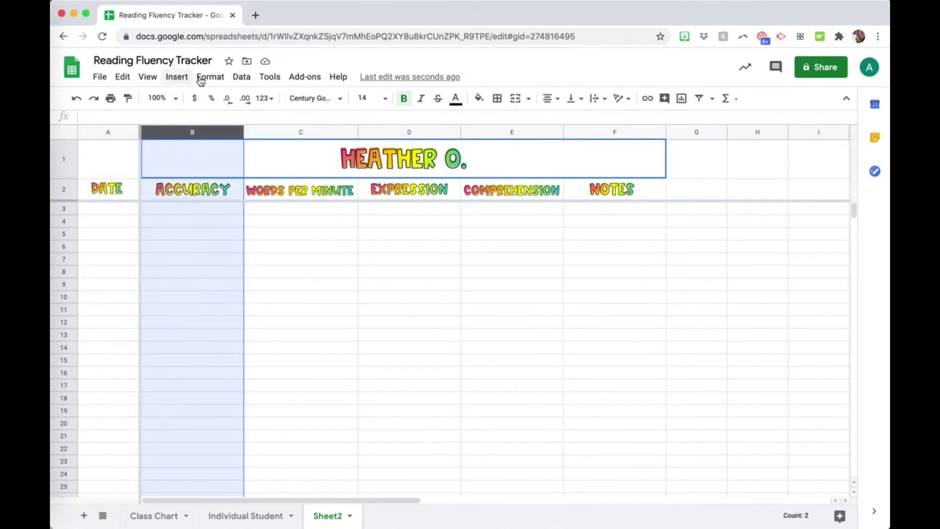
left_click(177, 78)
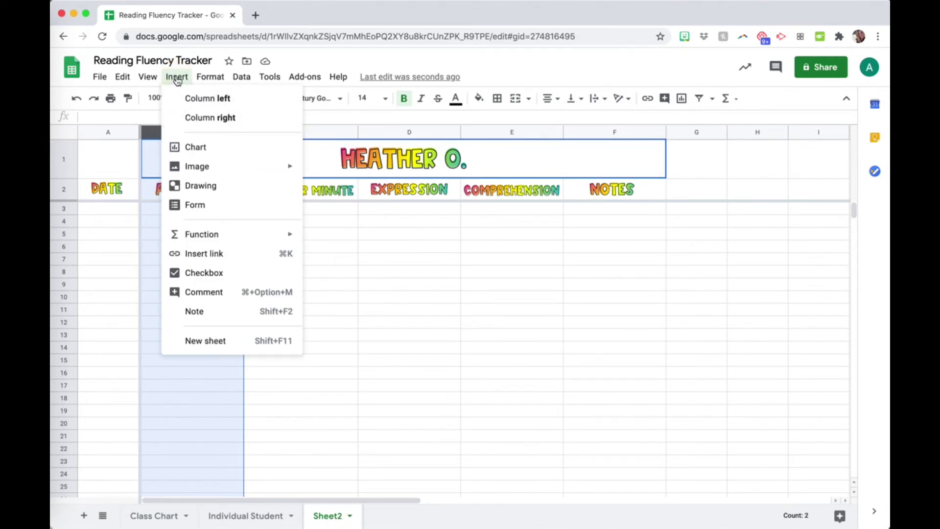
left_click(216, 80)
left_click(216, 81)
mouse_move(223, 127)
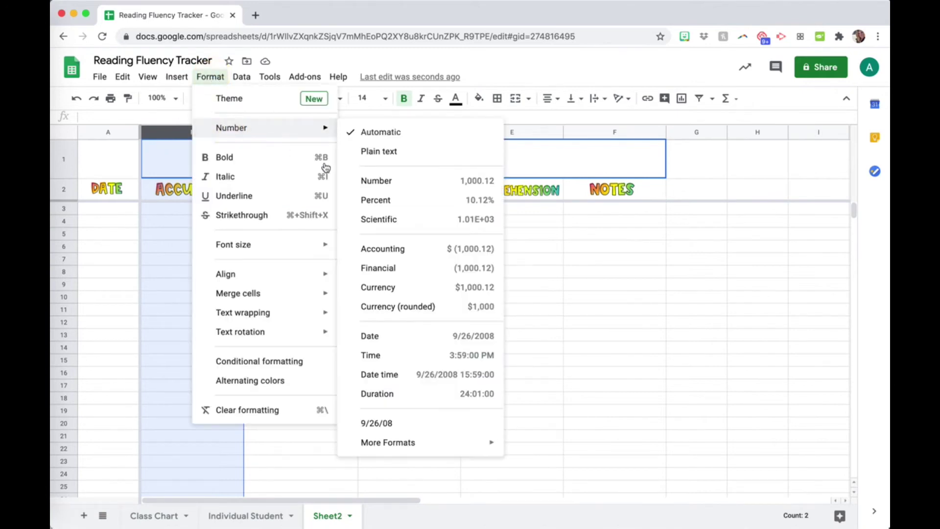
left_click(397, 202)
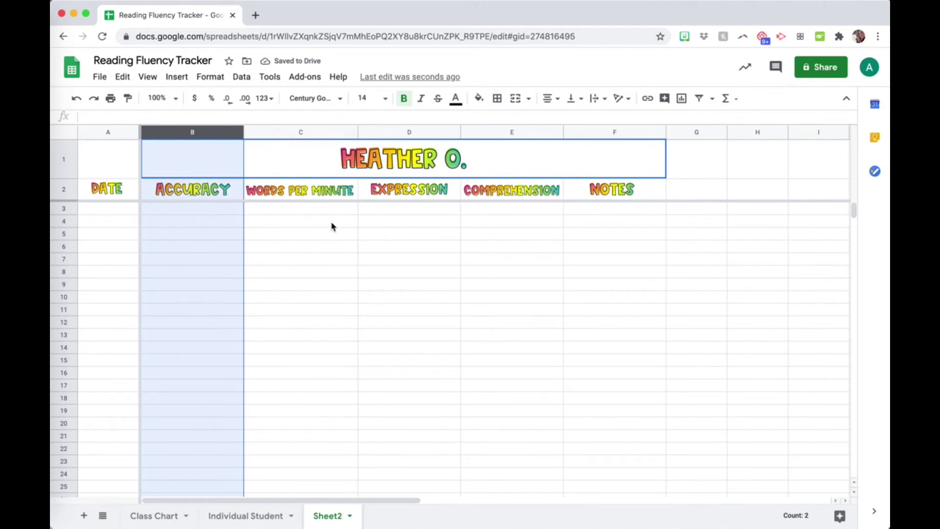
left_click(392, 133)
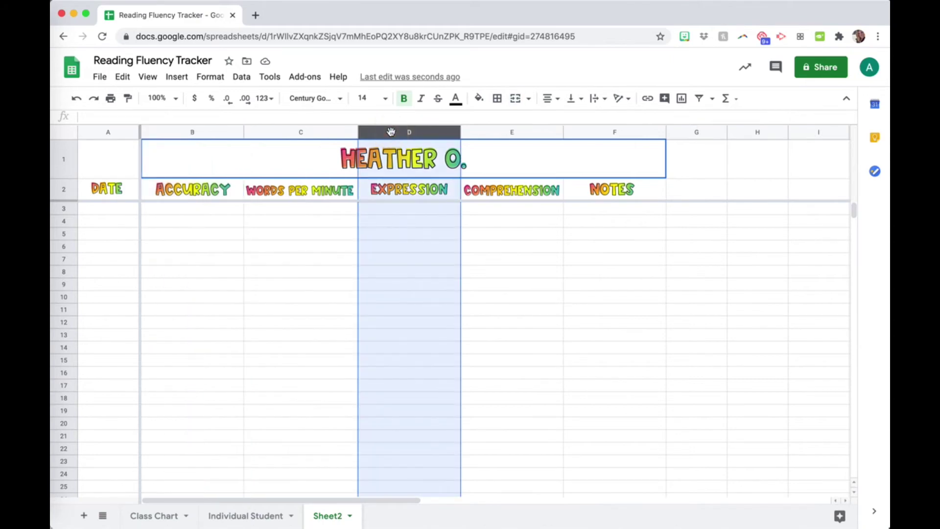
Step: Add a data-validation dropdown list of 1–4 to the EXPRESSION cells D3:D34
left_click(401, 209)
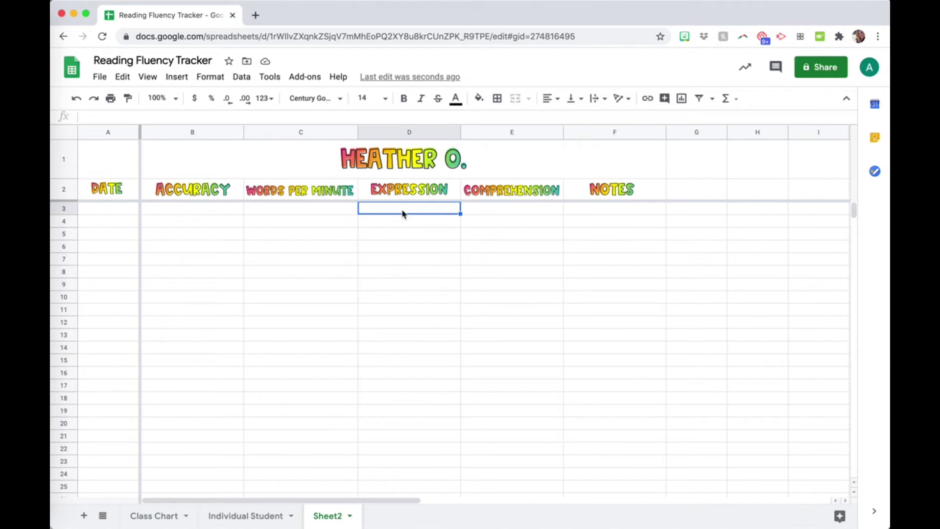
left_click_drag(403, 213, 411, 486)
scroll(405, 401, "up", 5)
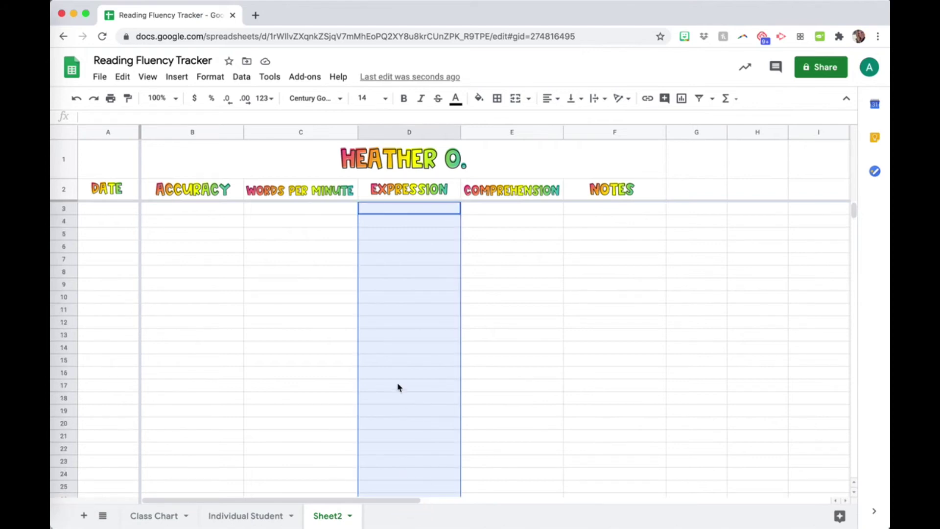
left_click(212, 77)
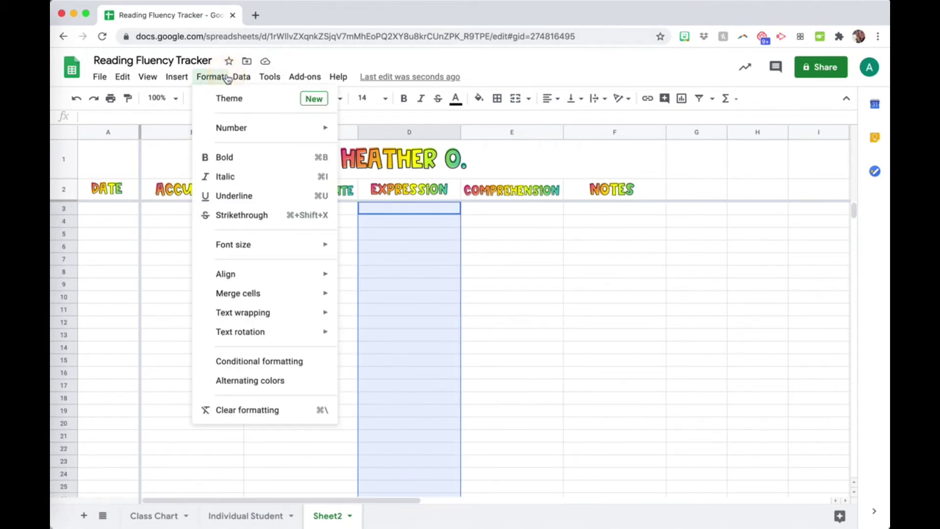
mouse_move(241, 80)
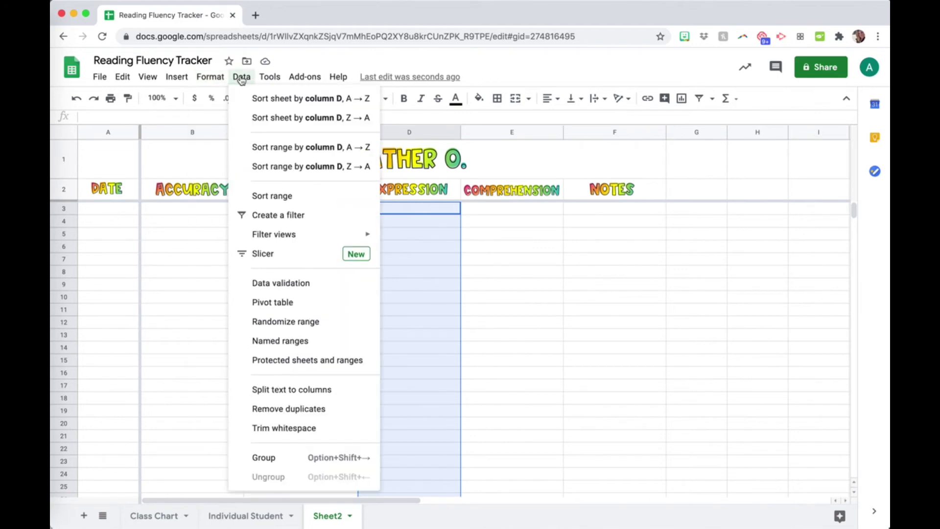
left_click(242, 79)
left_click(241, 79)
left_click(277, 287)
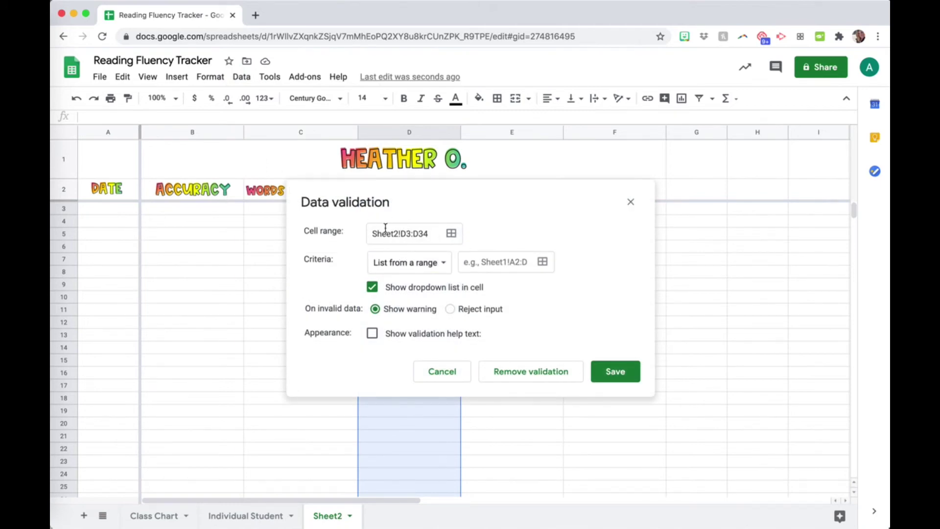
left_click(434, 268)
left_click(430, 281)
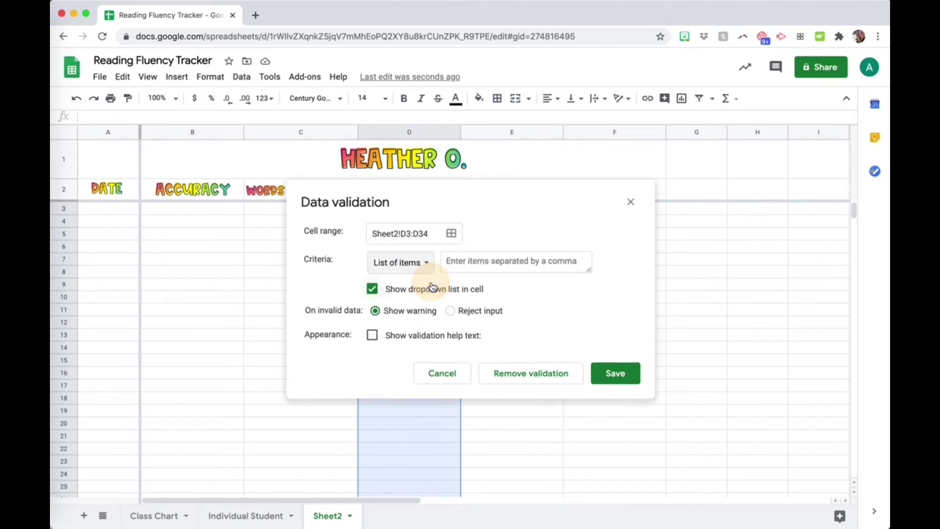
left_click(460, 263)
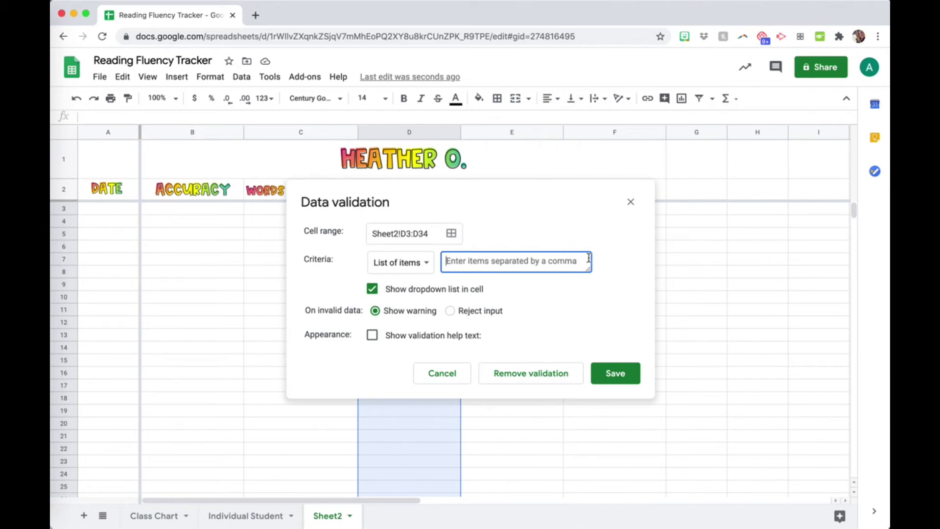
type("1, 2, 3, 4")
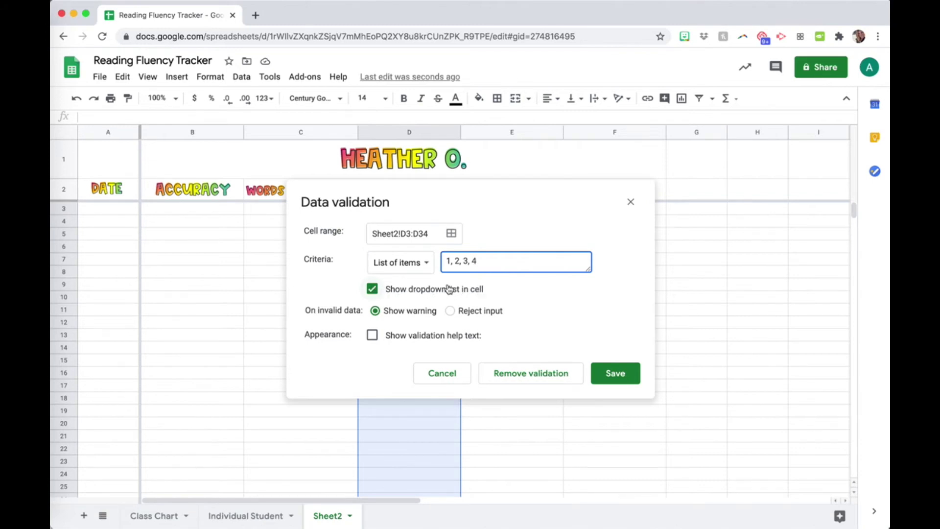
left_click(615, 377)
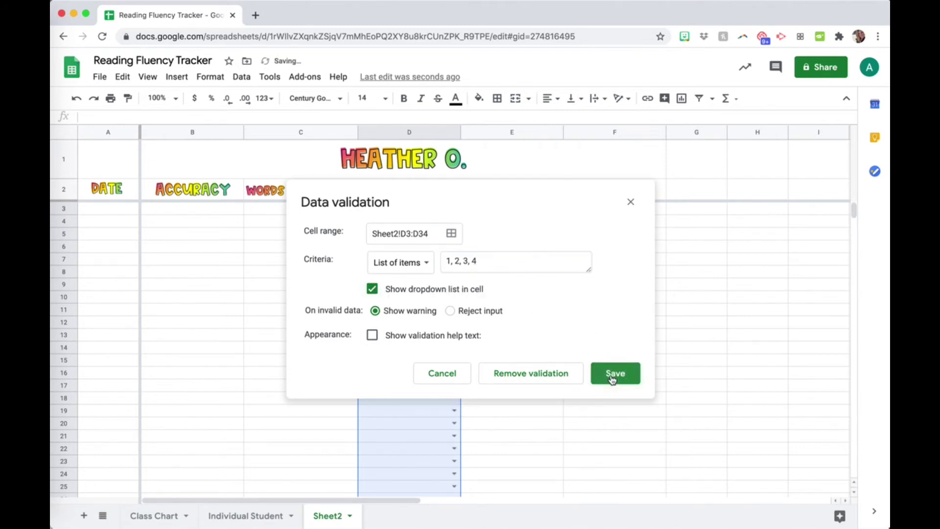
Step: Choose 3 from the dropdowns in D3 and D4
left_click(499, 300)
left_click(454, 208)
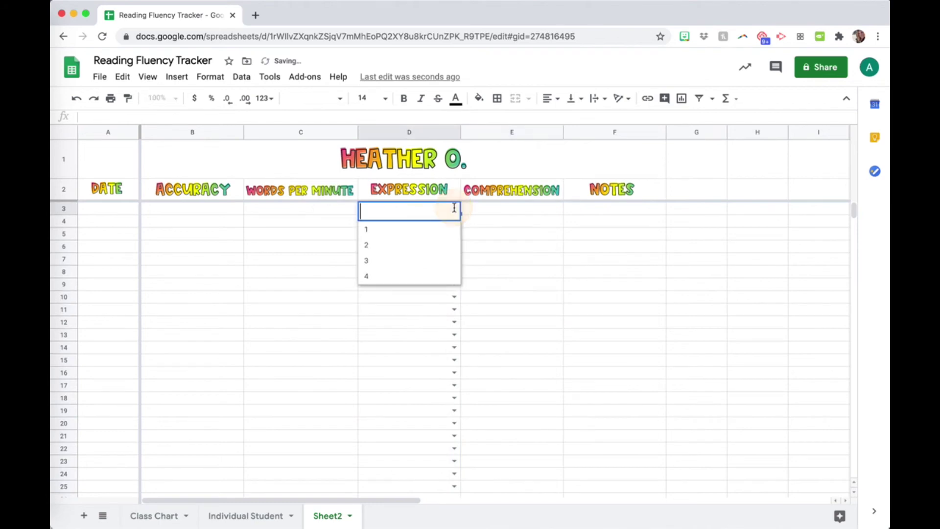
left_click(407, 264)
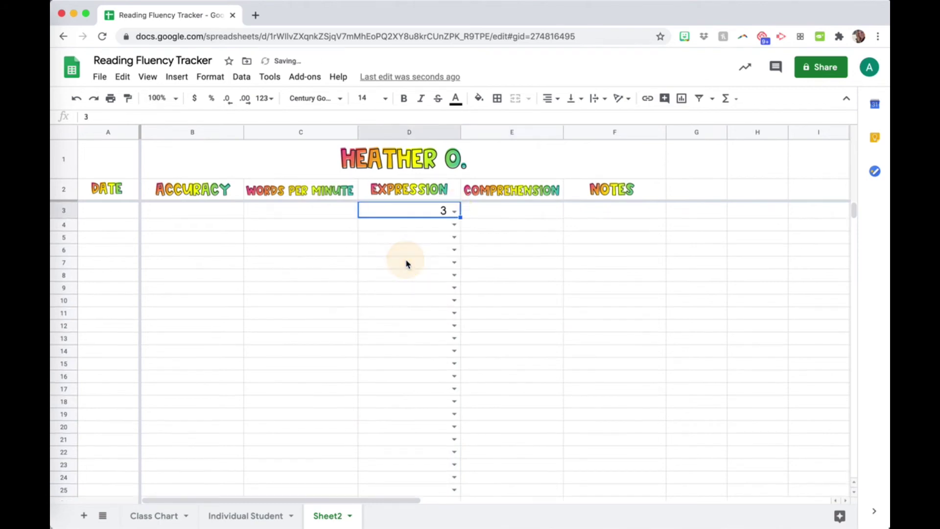
left_click(454, 225)
left_click(445, 275)
left_click(453, 243)
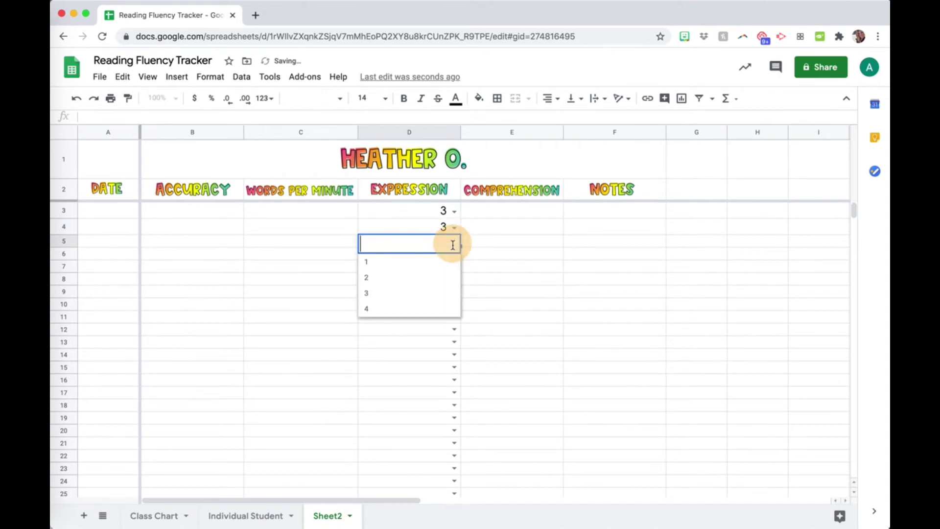
left_click(481, 242)
left_click(505, 211)
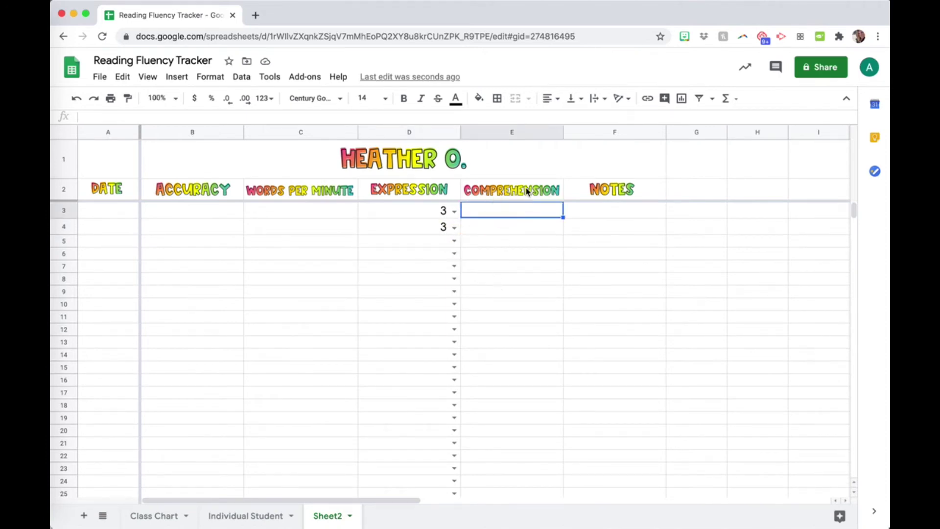
Step: Insert a teal checkbox in E3 and fill it down column E to row 30
left_click(176, 77)
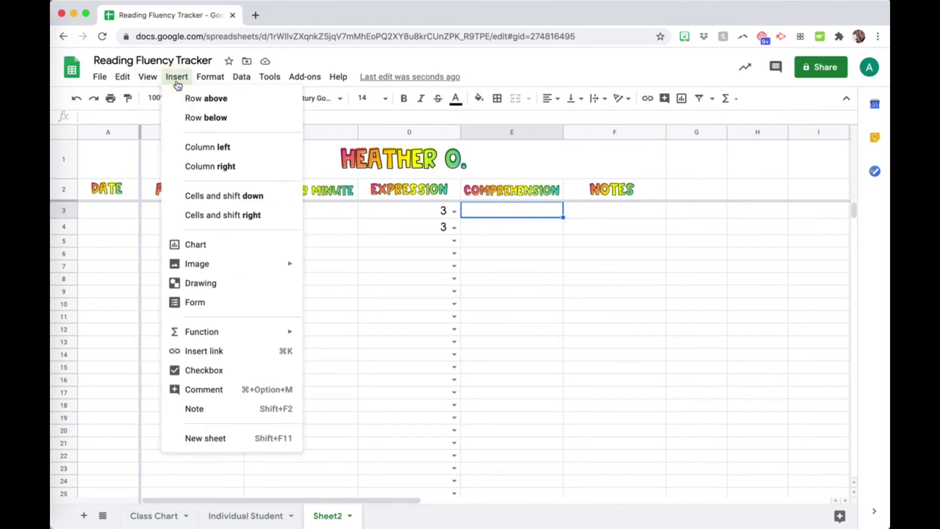
left_click(191, 371)
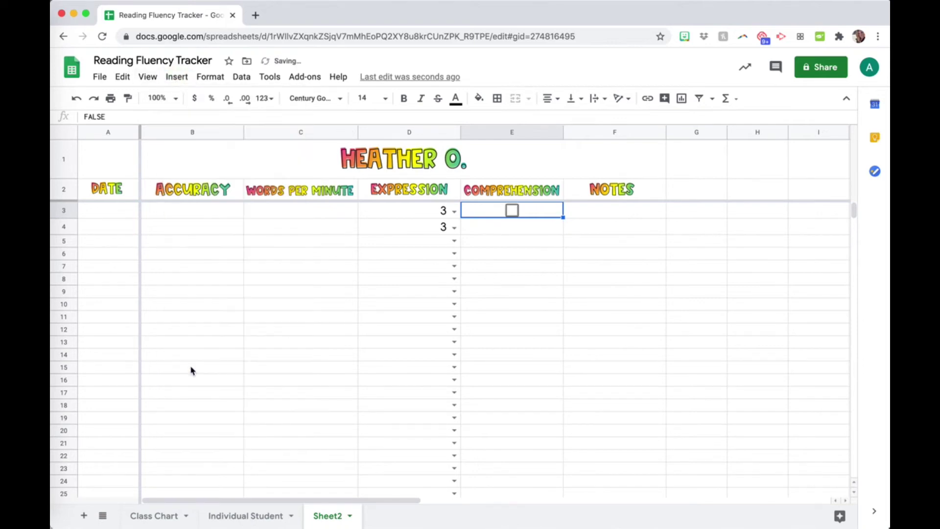
left_click(455, 98)
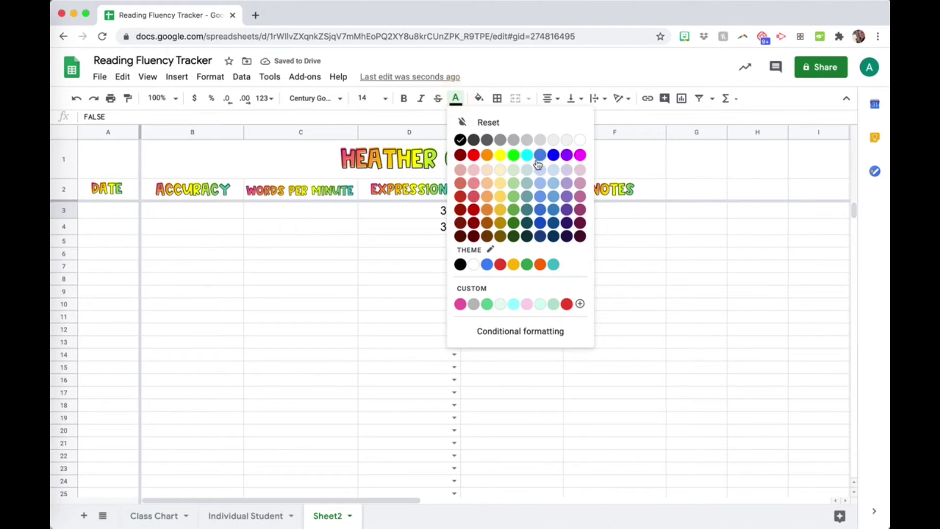
left_click(553, 265)
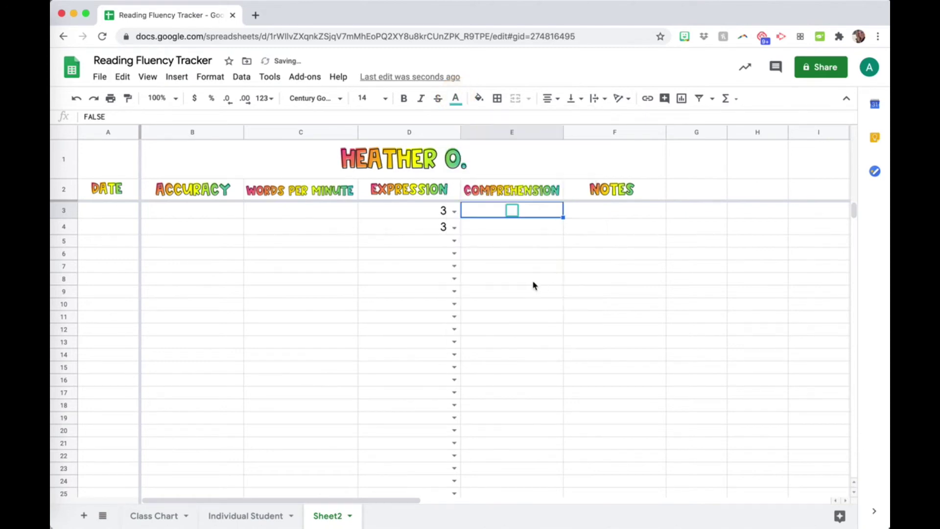
left_click(537, 253)
left_click(524, 213)
left_click_drag(564, 217, 554, 490)
left_click(546, 294)
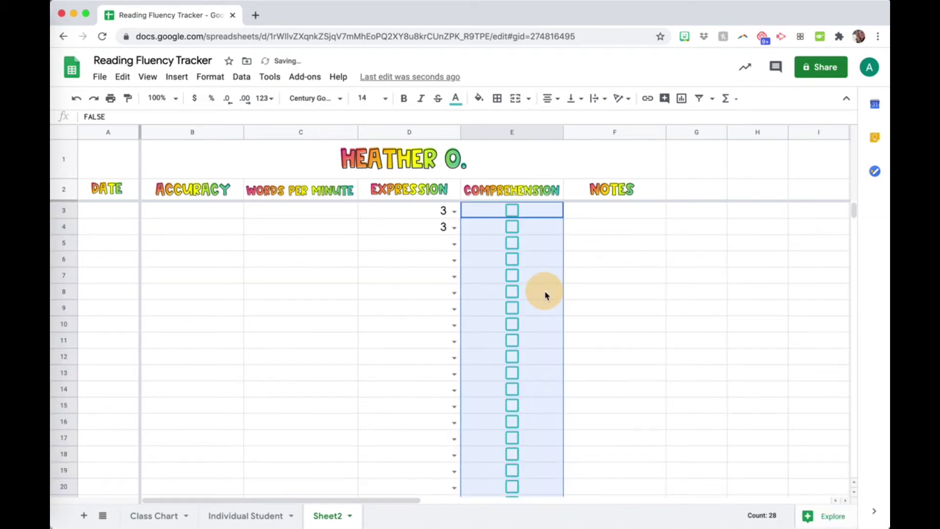
Step: Test the checkboxes in E3, E4, E5 and E7, leaving them all unchecked
left_click(512, 212)
left_click(513, 227)
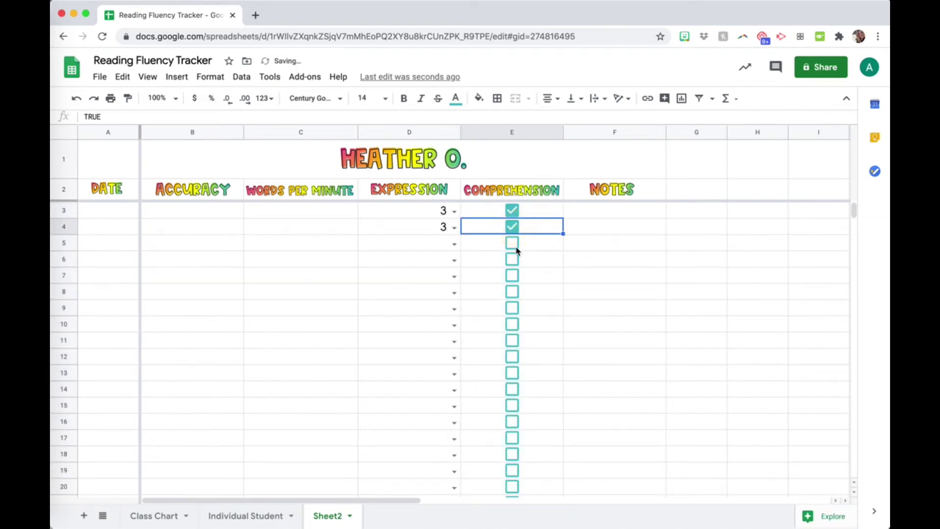
left_click(512, 243)
left_click(513, 272)
left_click(513, 275)
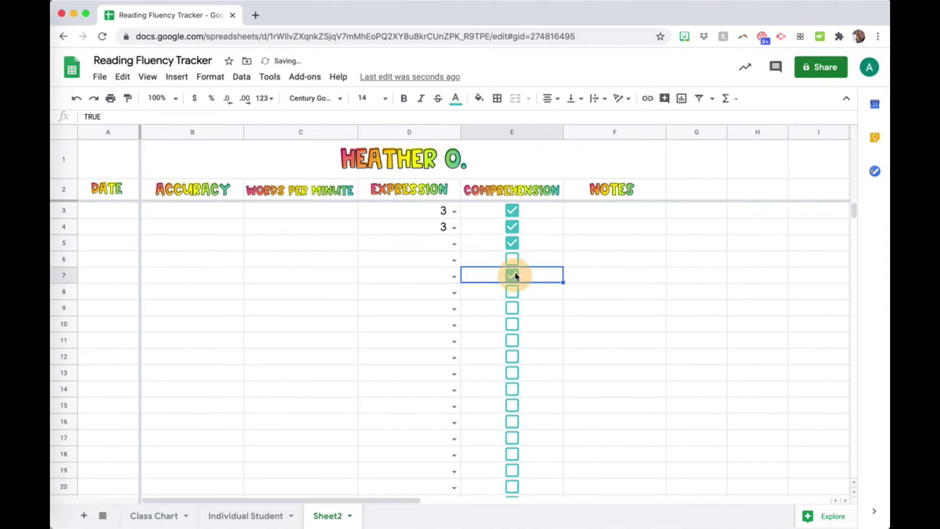
left_click(513, 243)
left_click(513, 228)
left_click(512, 211)
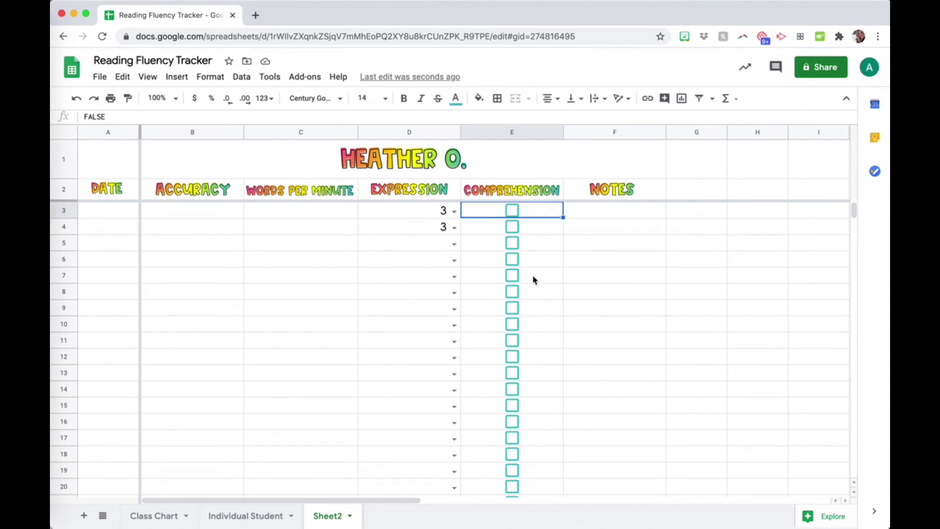
Step: Select the checkbox cells E3 through E30
left_click(535, 230)
left_click(536, 210)
left_click(537, 228)
left_click(546, 212)
left_click_drag(549, 214, 548, 395)
scroll(536, 377, "up", 5)
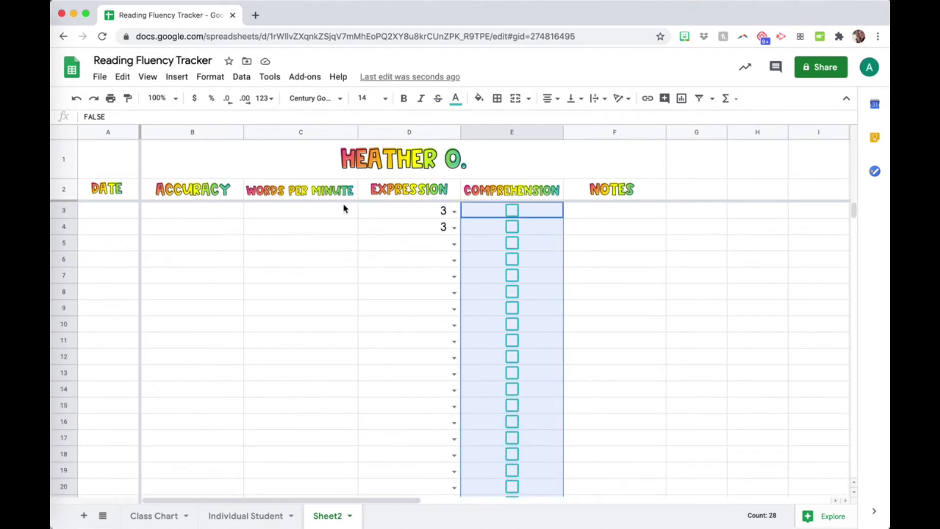
Step: Give the E3:E30 checkbox rule custom values: Checked 1, Unchecked 0, and save
left_click(242, 77)
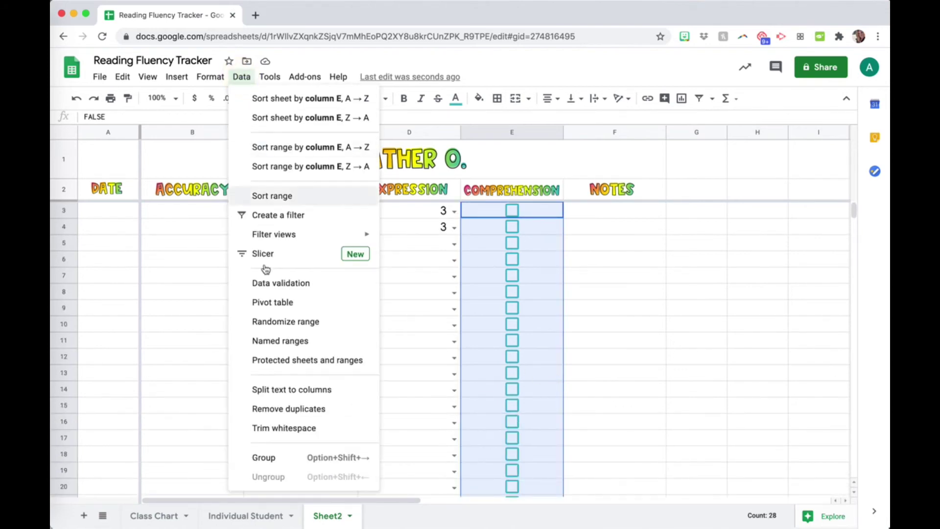
left_click(265, 284)
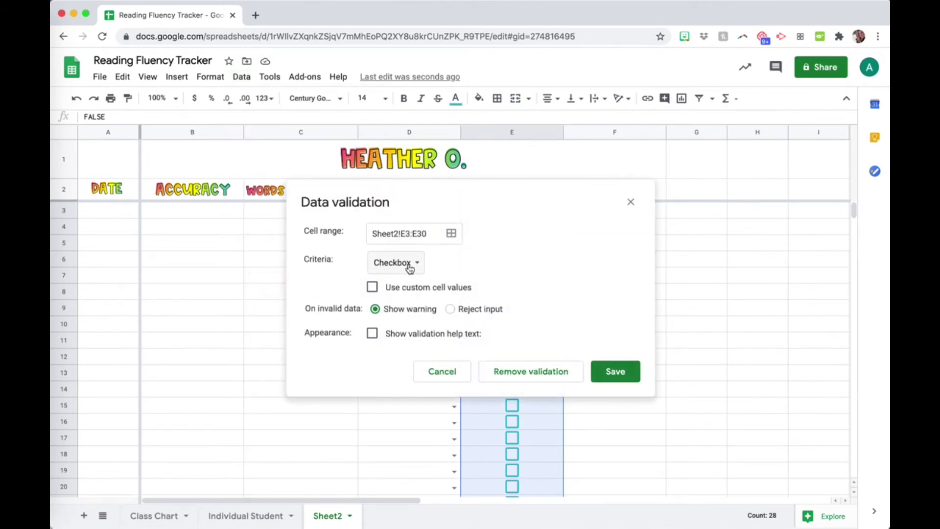
left_click(373, 287)
left_click(429, 311)
key("XF86MonBrightnessUp")
type("1")
left_click(442, 344)
type("0")
key("XF86MonBrightnessUp")
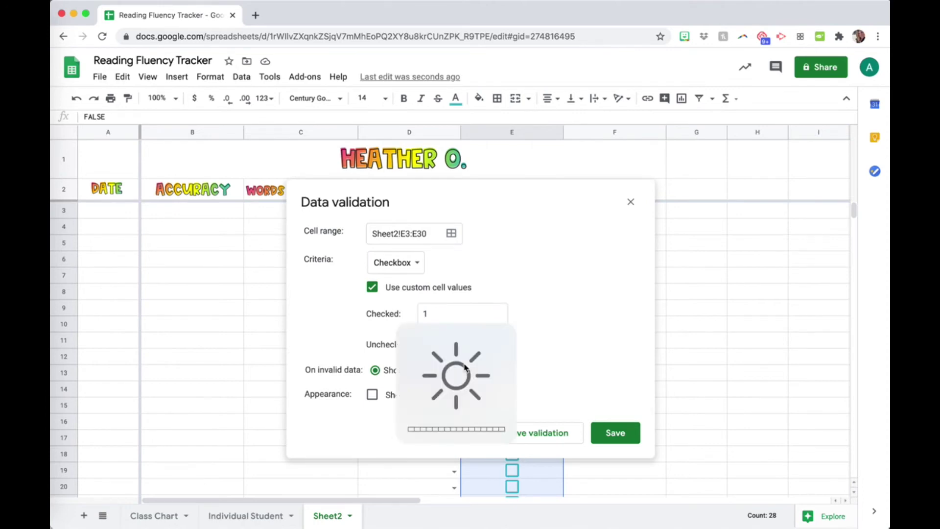
left_click(470, 312)
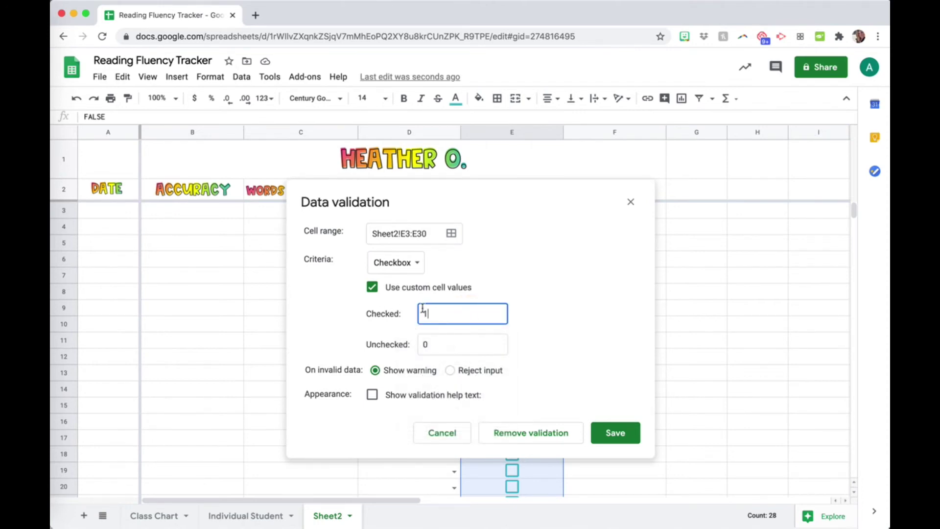
left_click(448, 342)
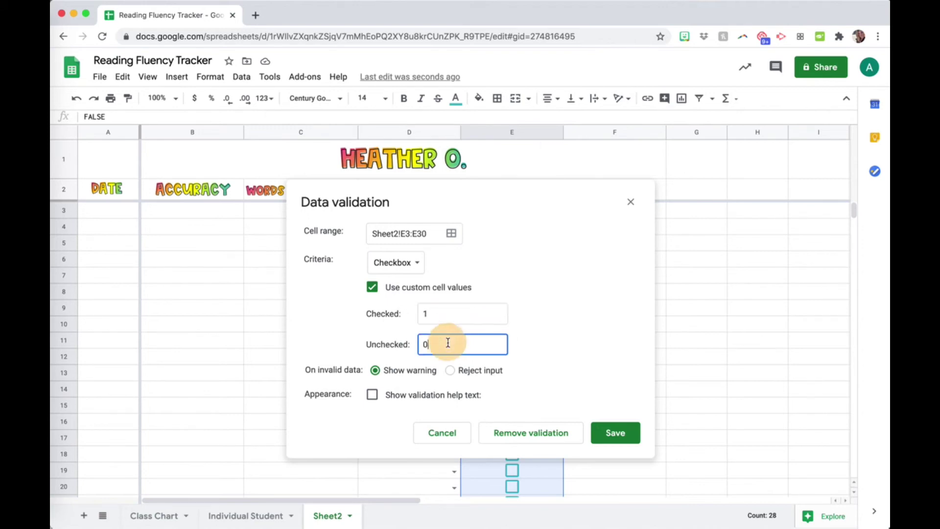
left_click(430, 314)
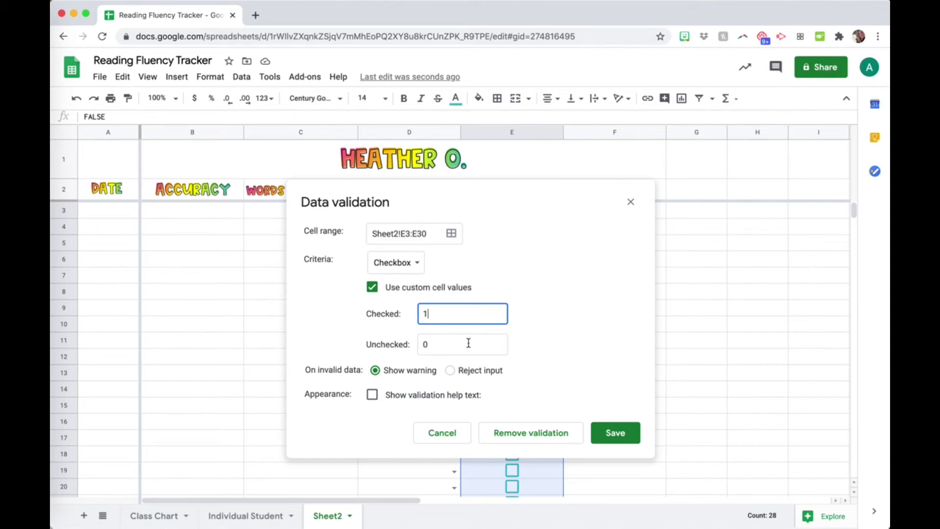
left_click(619, 434)
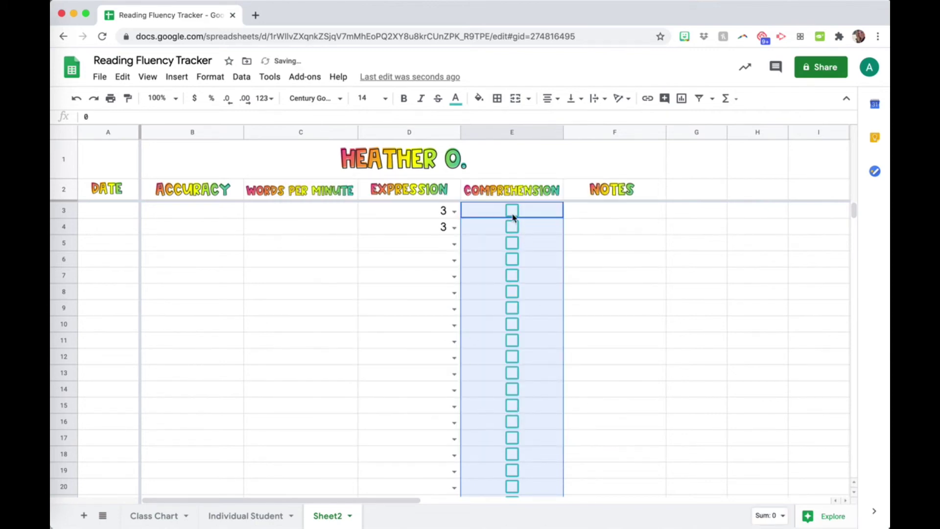
Step: Review the checkbox column, then select the data rows from column A across to F
scroll(500, 436, "down", 2)
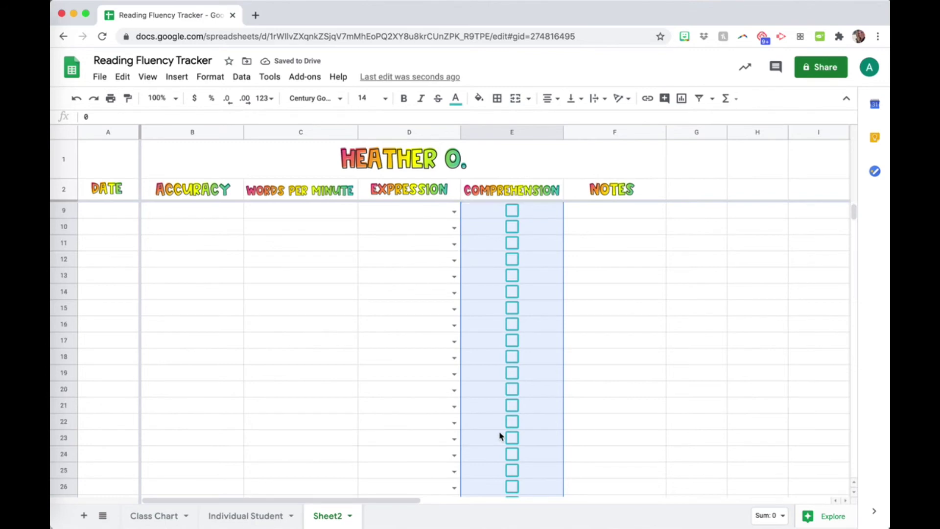
scroll(500, 436, "down", 5)
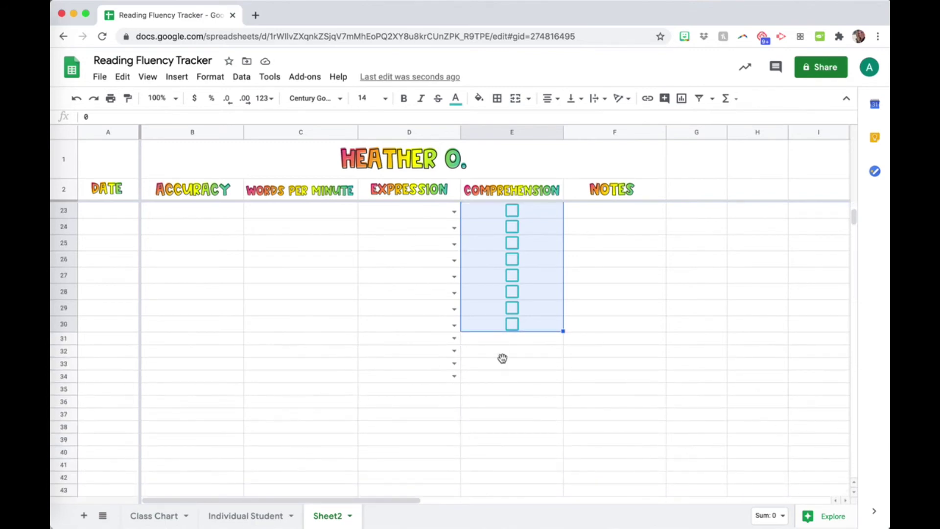
left_click(503, 358)
scroll(505, 361, "up", 5)
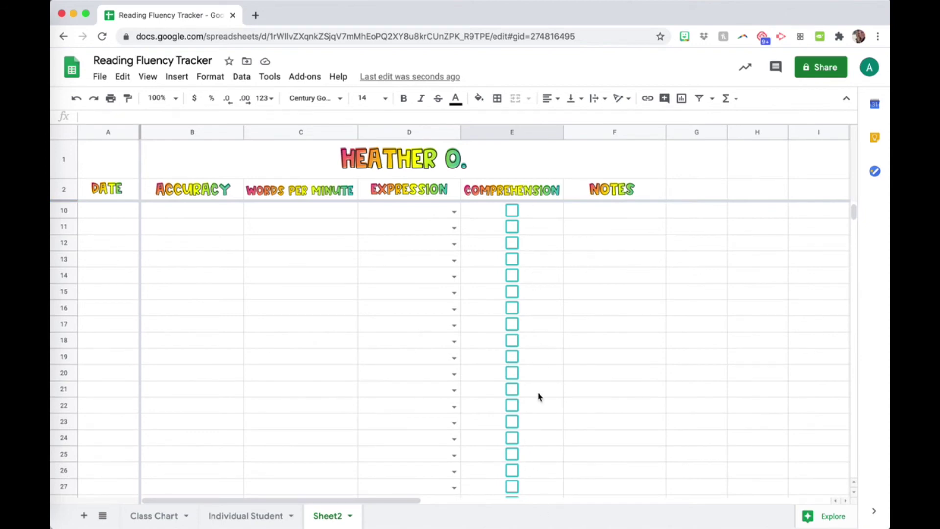
scroll(543, 235, "up", 2)
scroll(539, 414, "up", 1)
left_click(583, 215)
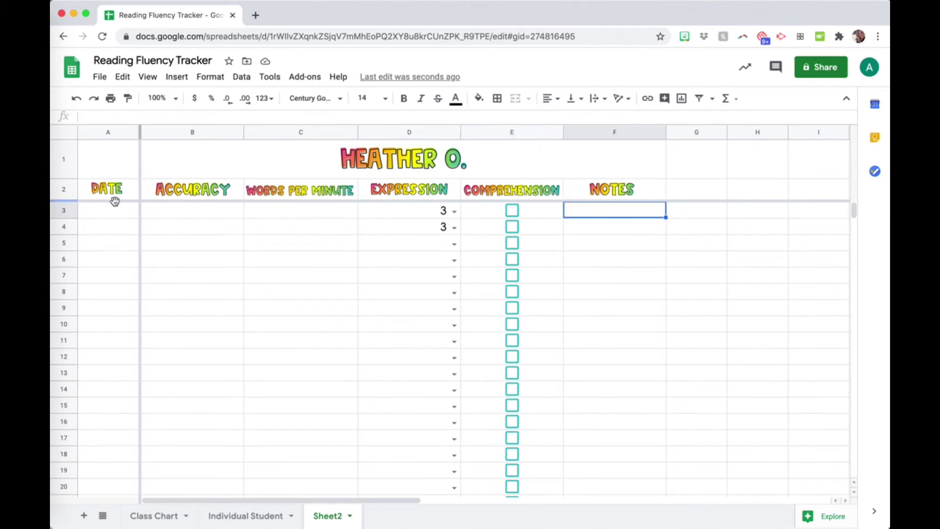
left_click_drag(110, 216, 613, 326)
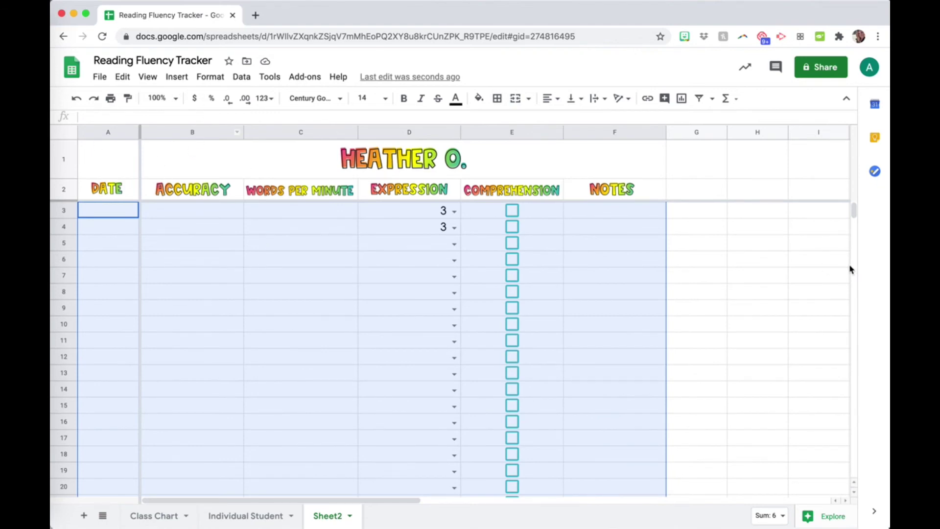
Step: Apply alternating colours to the data range without a header colour, trying magenta for stripe two
left_click(210, 77)
left_click(229, 381)
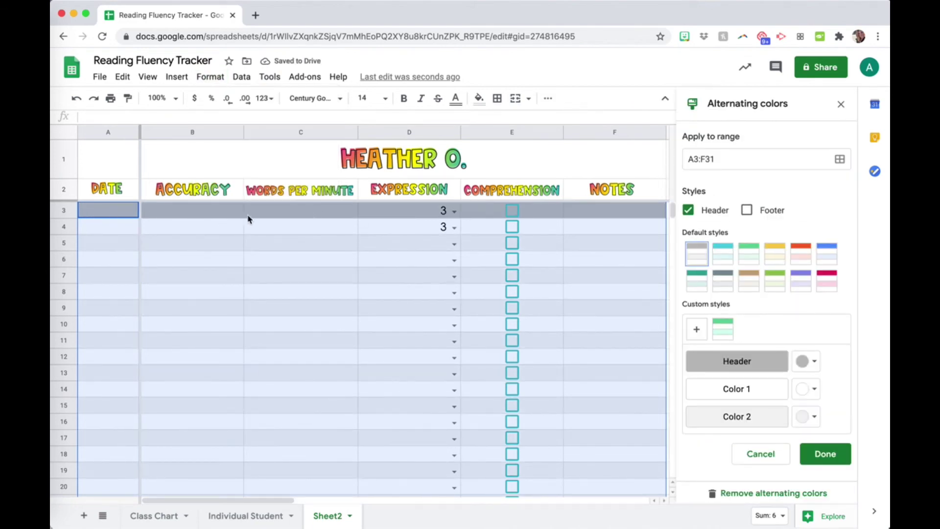
left_click(689, 212)
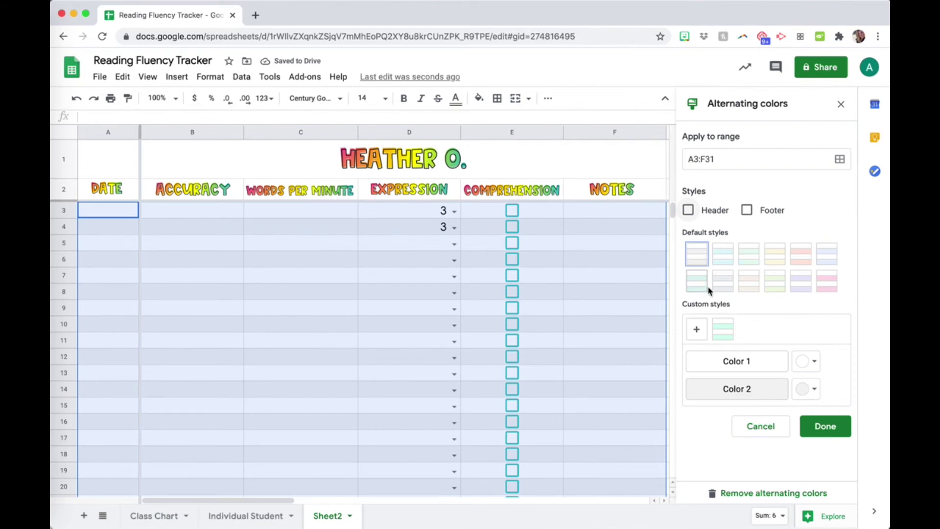
left_click(811, 389)
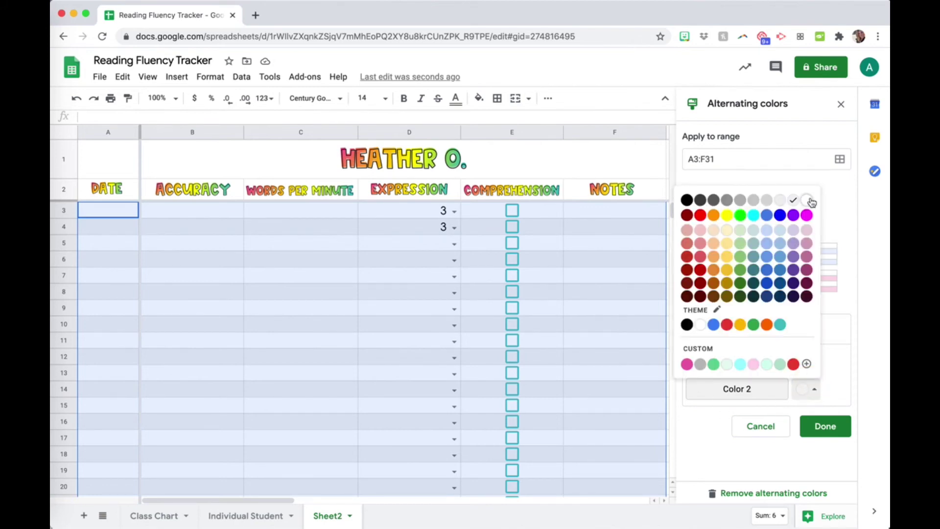
left_click(807, 216)
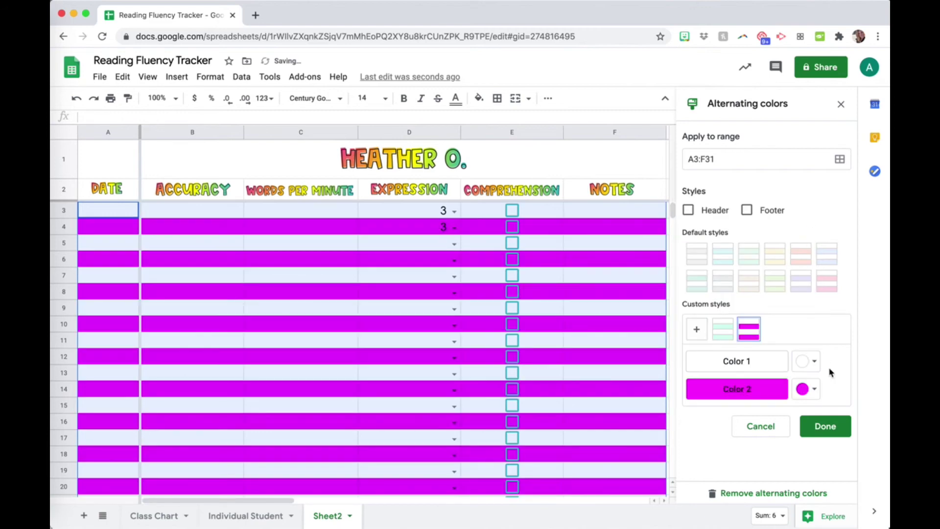
Step: Restore the first stripe's light colour, make the second stripe pale mint, and confirm
left_click(808, 362)
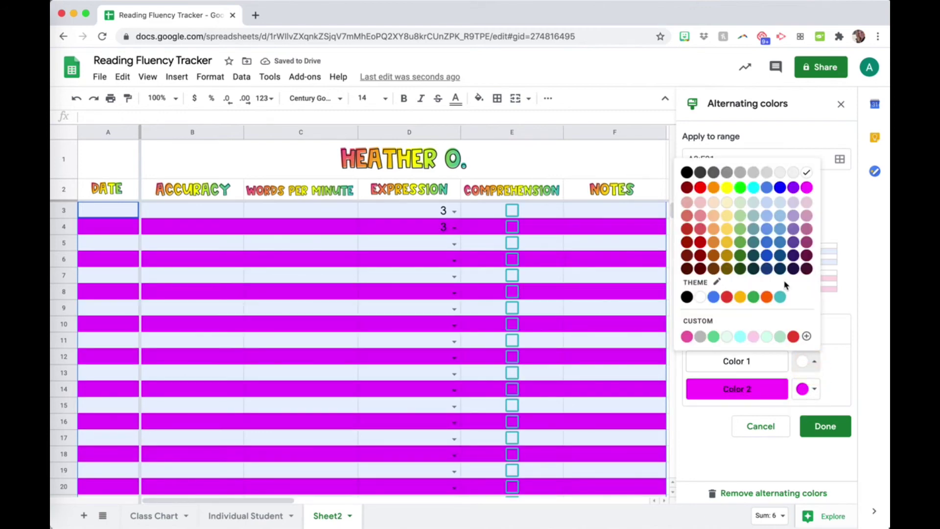
left_click(767, 256)
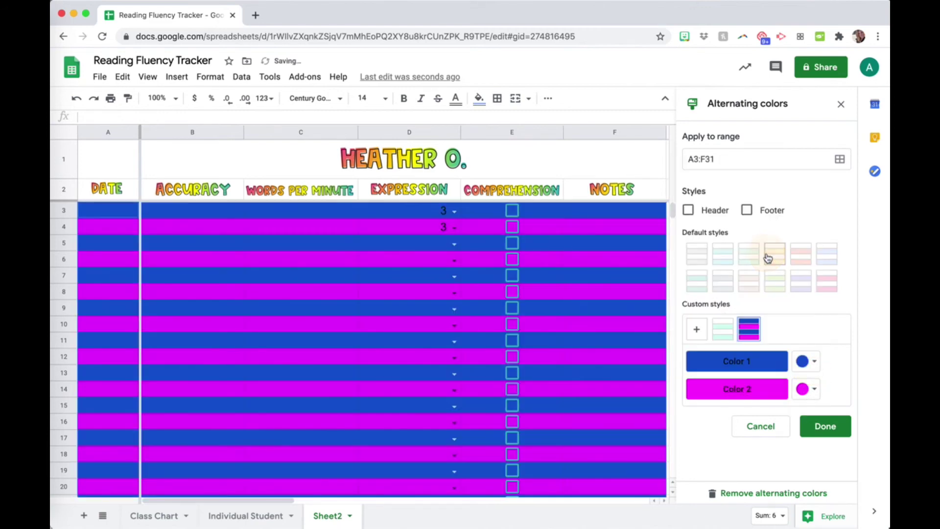
left_click(813, 365)
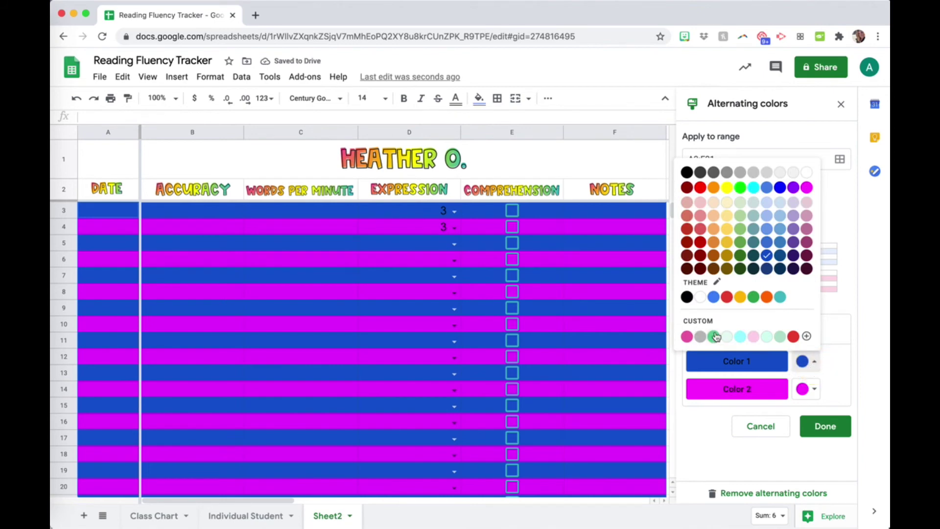
left_click(700, 297)
left_click(814, 390)
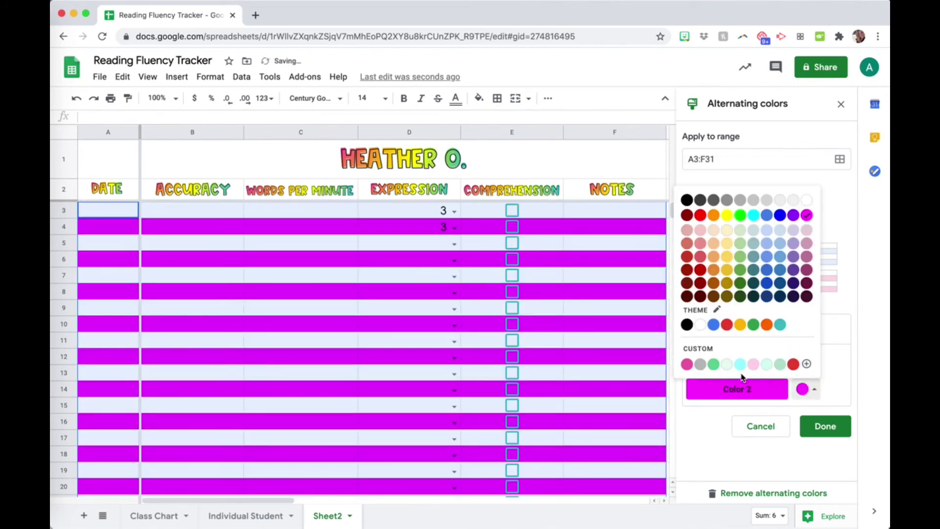
left_click(727, 364)
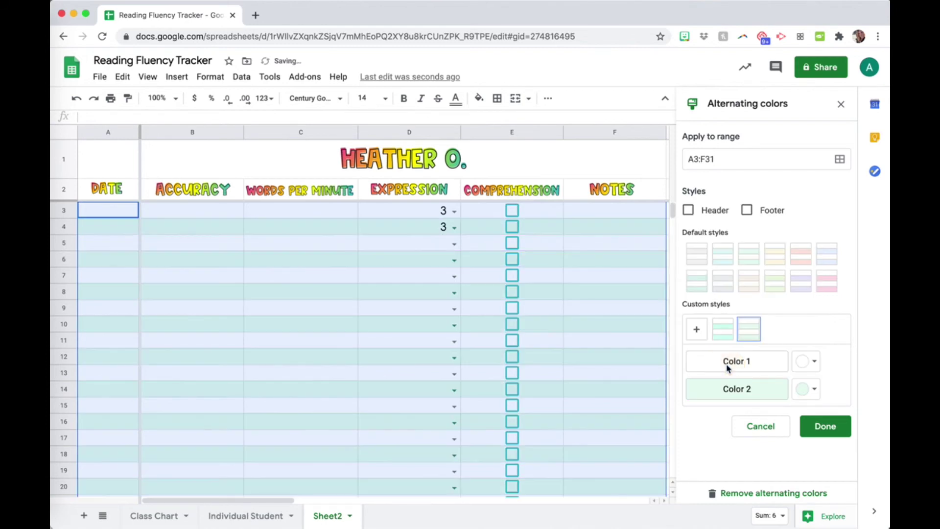
left_click(825, 426)
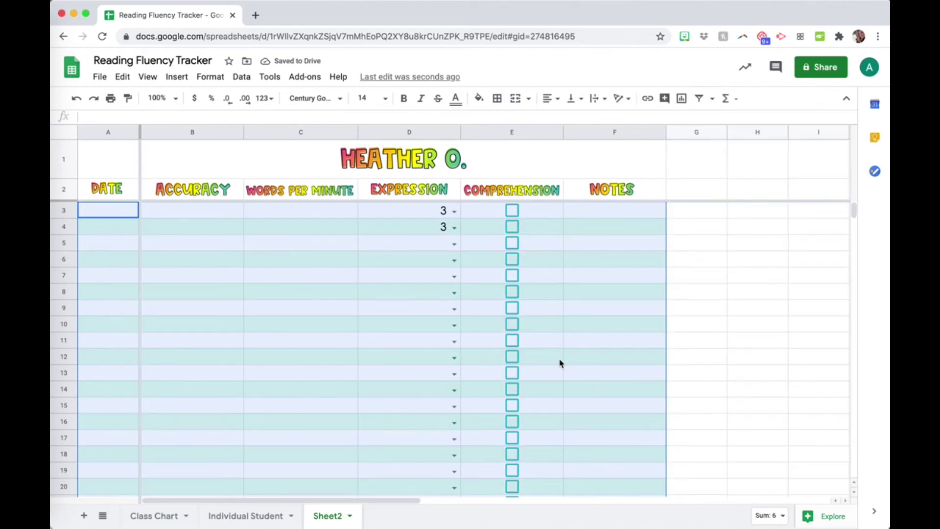
left_click(560, 361)
Step: Apply black All borders to the title and header rows A1:F2
left_click_drag(111, 160, 218, 185)
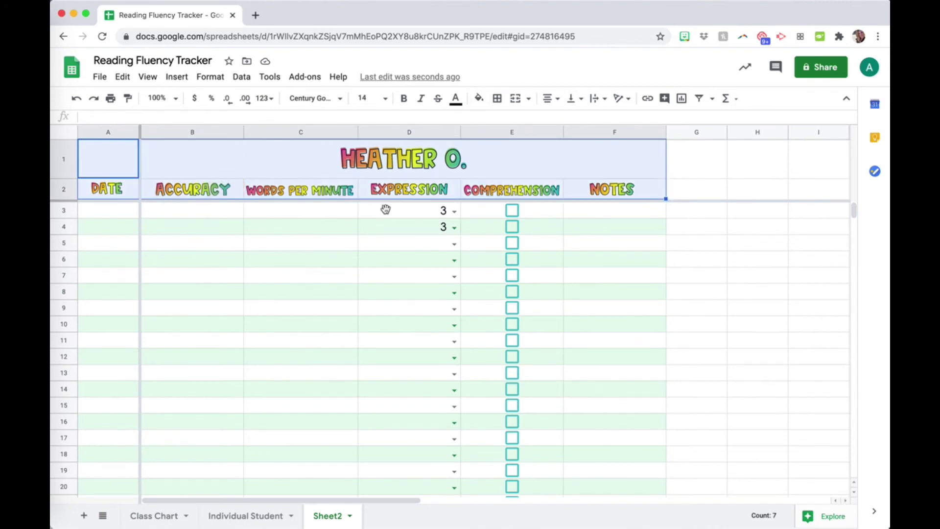
left_click(497, 98)
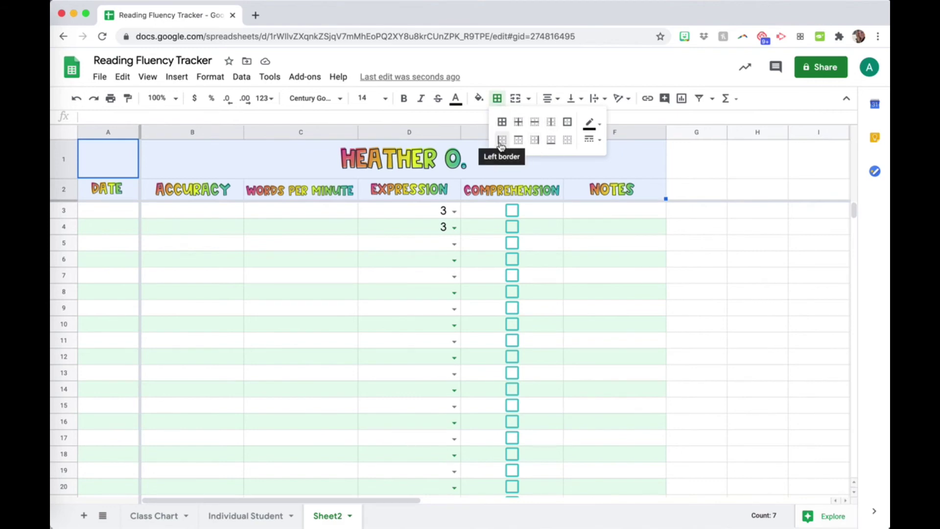
left_click(599, 124)
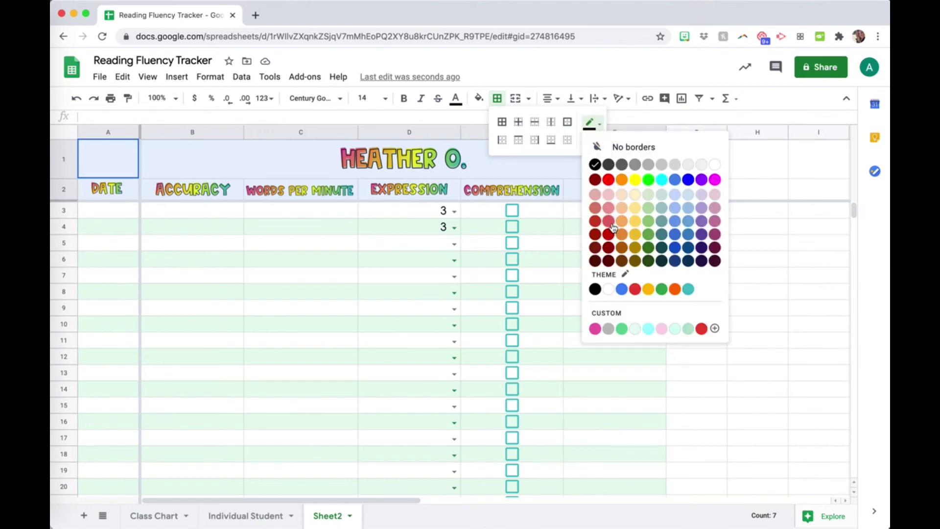
left_click(595, 164)
left_click(502, 121)
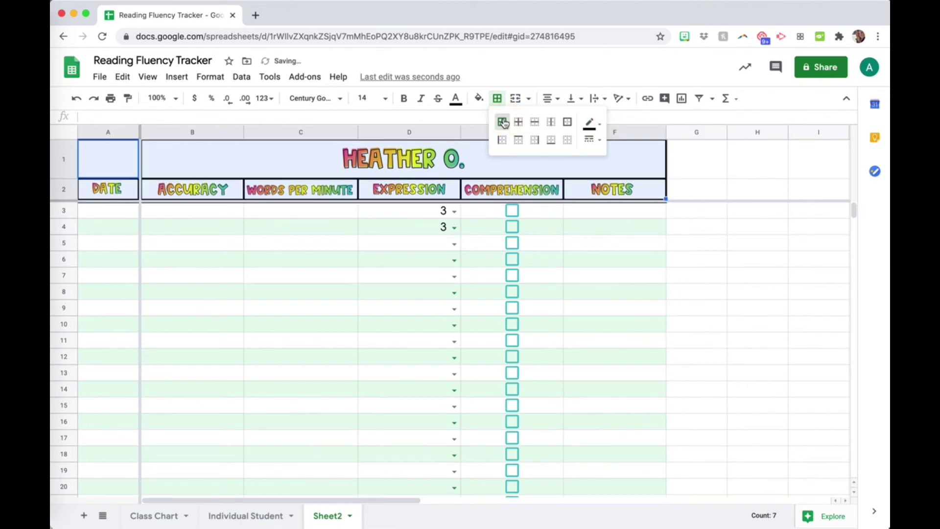
Step: Select the data range A3:F30
left_click(590, 141)
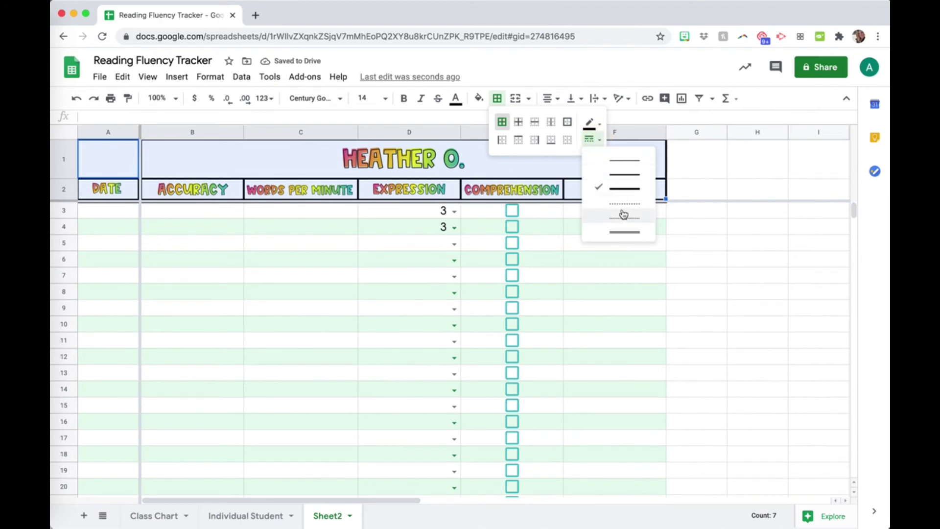
left_click(448, 274)
left_click(322, 285)
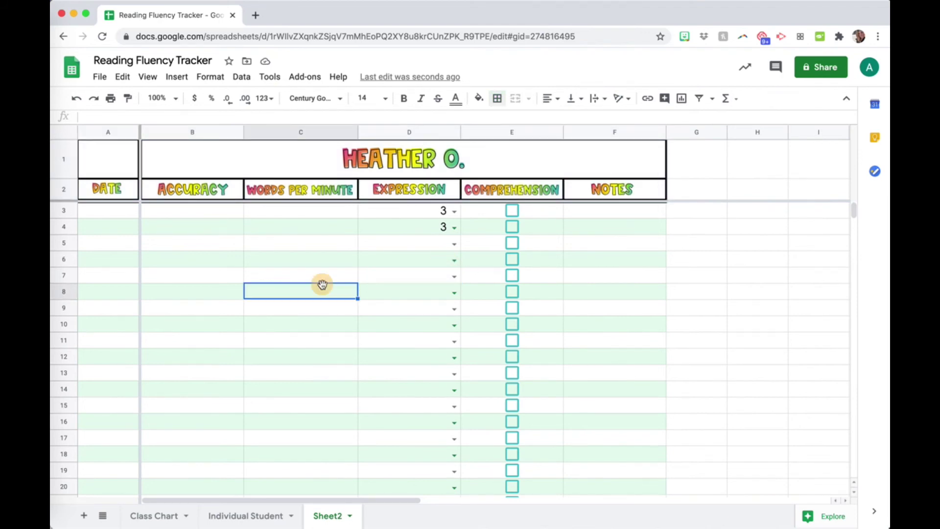
left_click(115, 211)
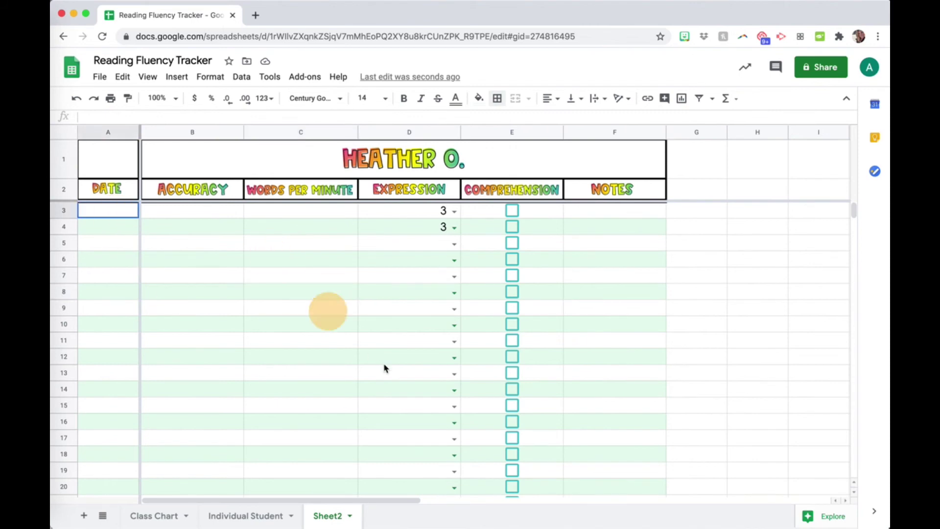
left_click_drag(493, 426, 602, 389)
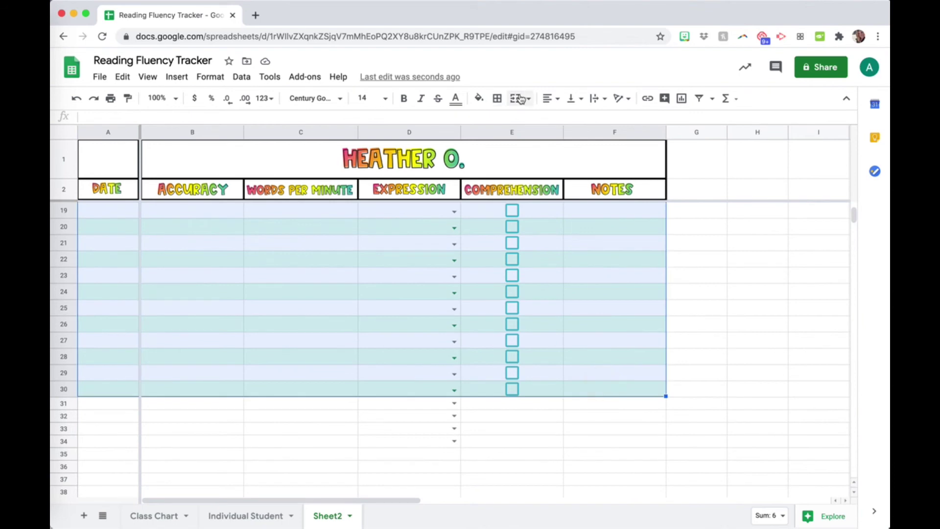
Step: Give every cell in the data rows A3:F30 dashed borders
left_click(497, 98)
left_click(594, 140)
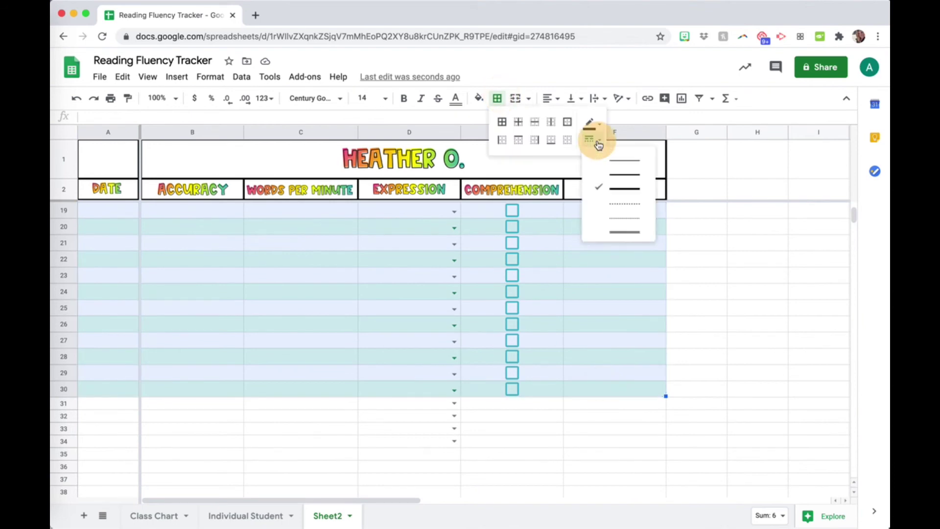
left_click(622, 219)
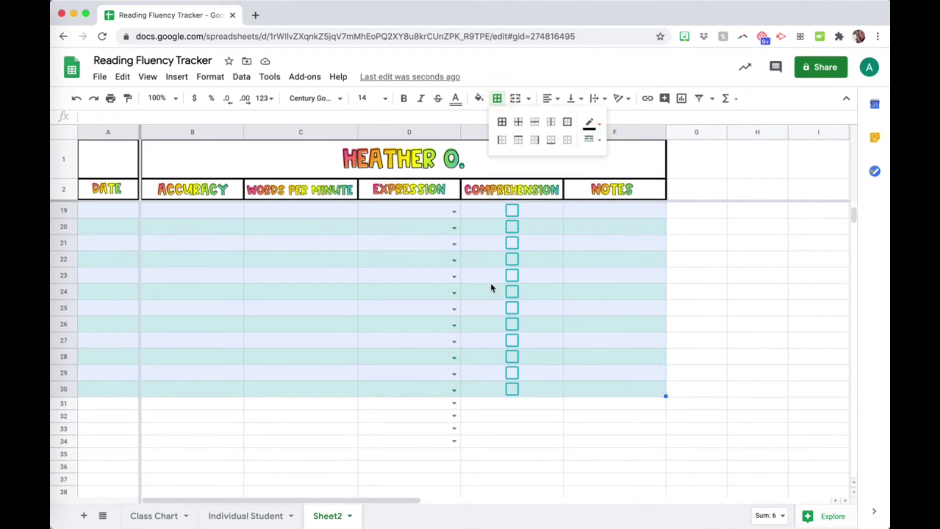
left_click(502, 121)
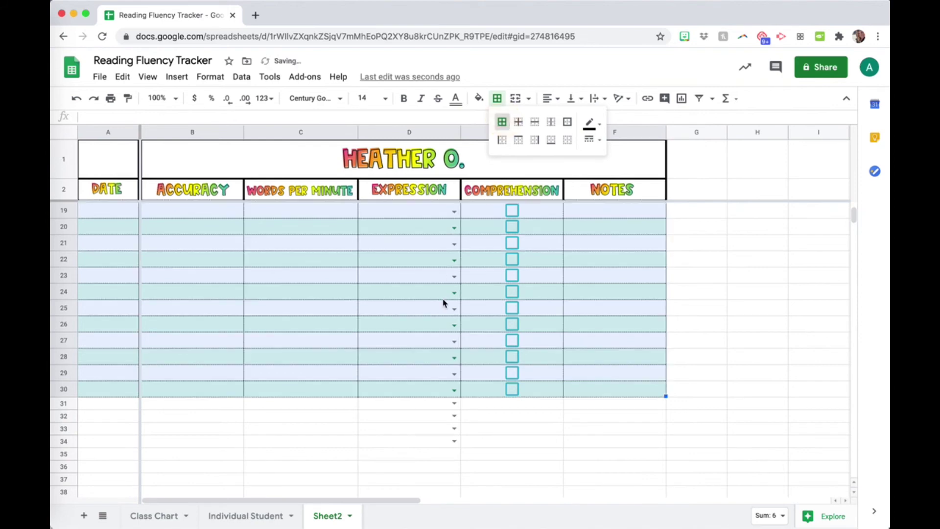
scroll(443, 300, "up", 2)
scroll(443, 301, "up", 5)
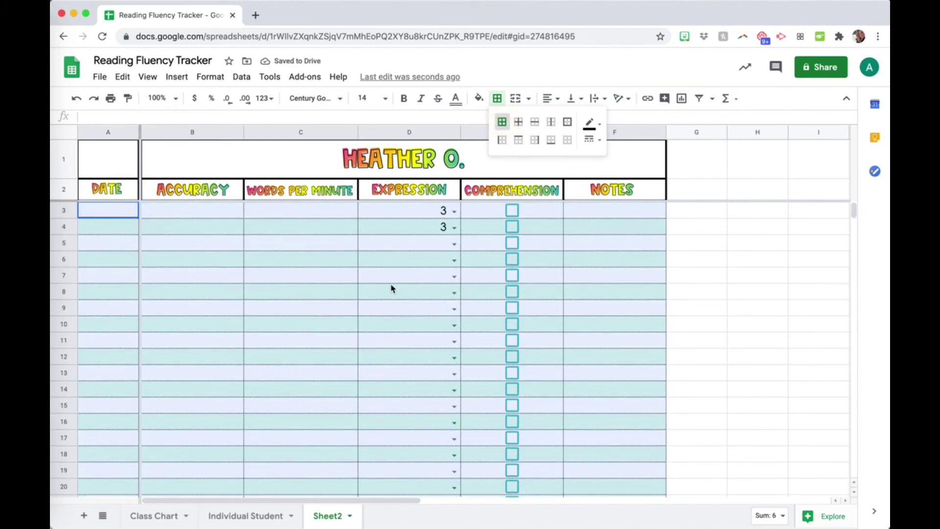
left_click(391, 282)
Step: Add a bottom border under the header row A2:F2, from DATE to COMPREHENSION
left_click_drag(113, 190, 567, 195)
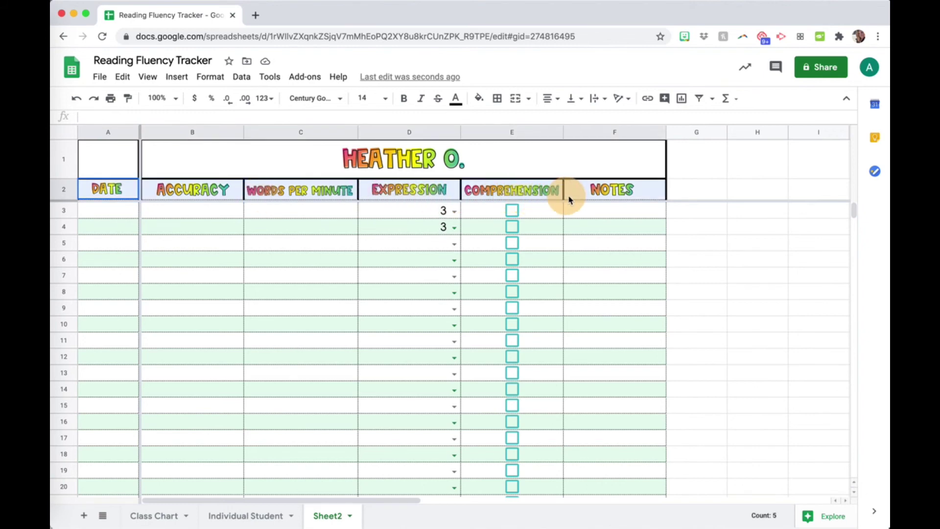
left_click(498, 99)
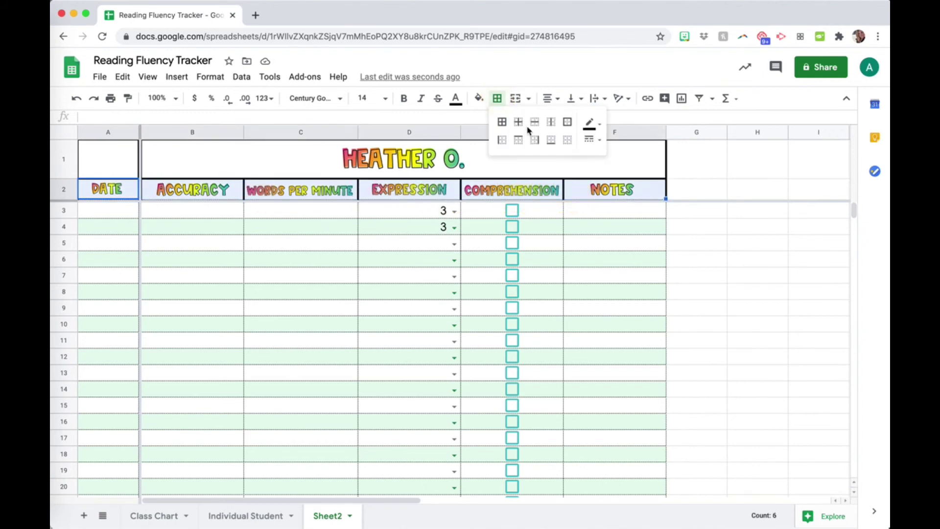
left_click(551, 140)
left_click(592, 139)
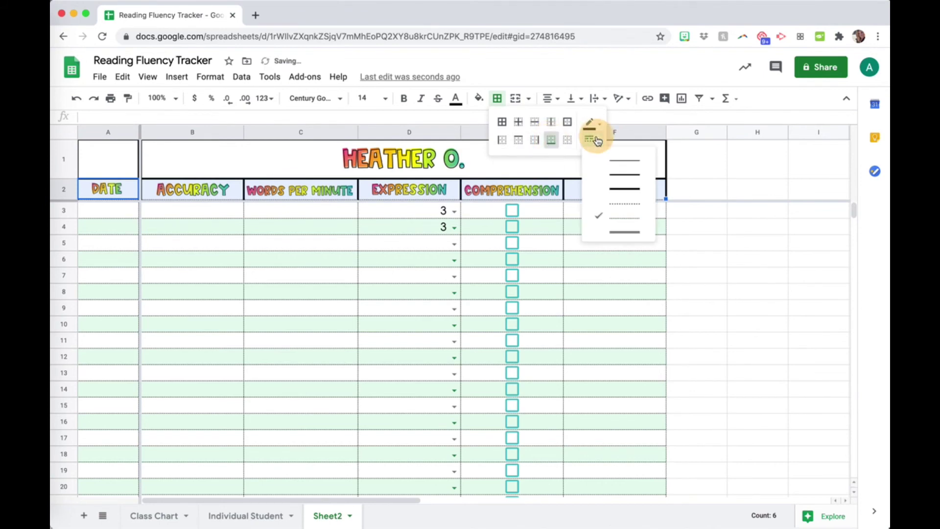
left_click(610, 192)
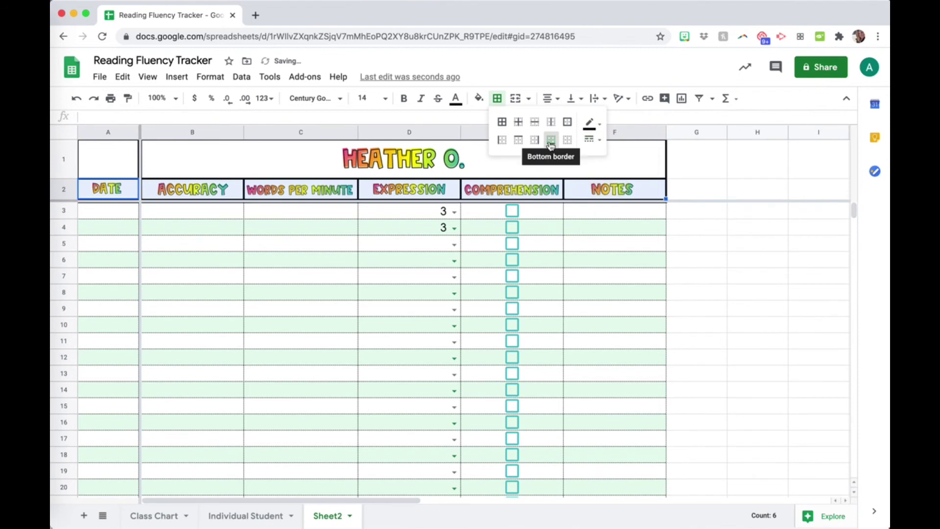
left_click(563, 225)
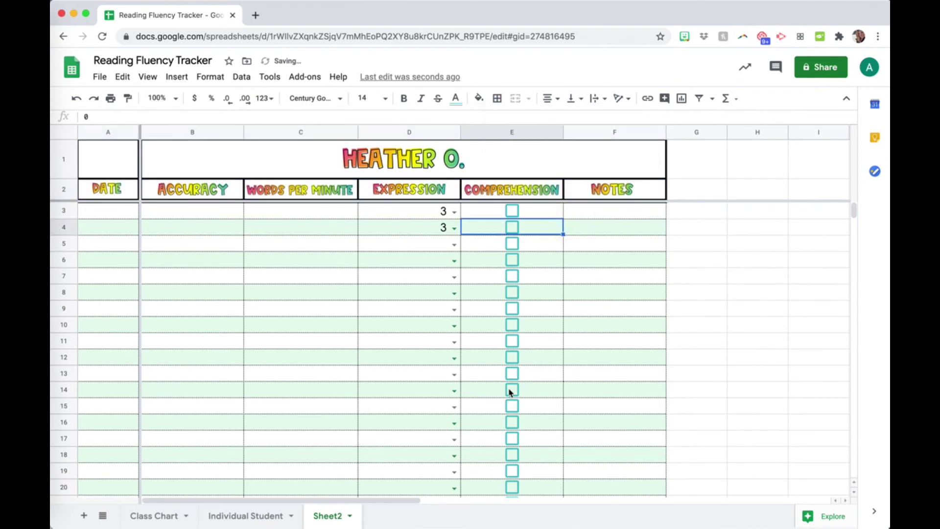
Step: Switch to the Individual Student sheet
scroll(341, 395, "down", 3)
scroll(341, 396, "up", 5)
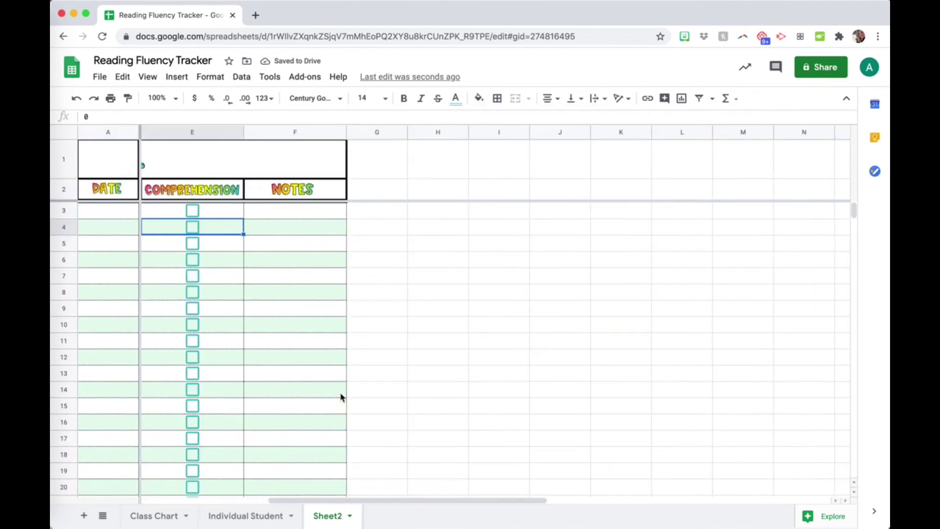
left_click(242, 516)
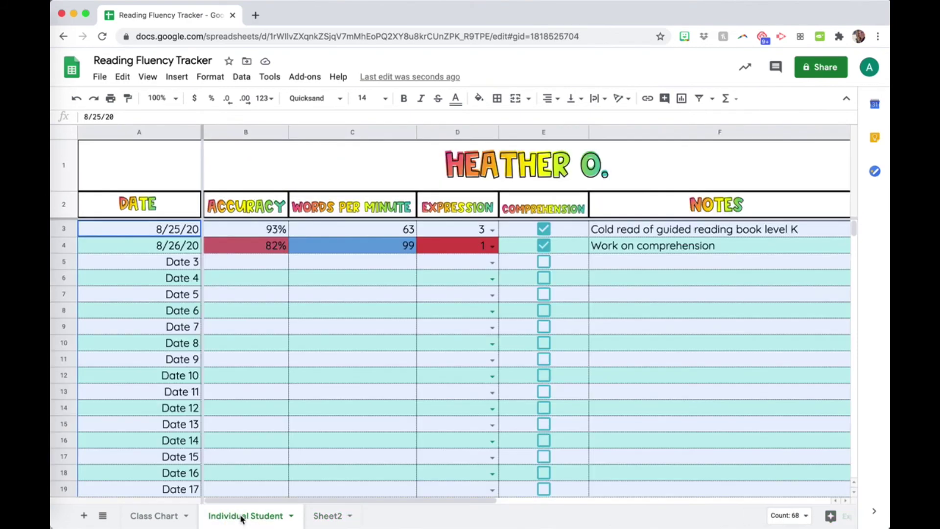
Step: Inspect the red 82% accuracy, blue 99 words per minute and red expression 1, then return to Sheet2
left_click(376, 407)
left_click(253, 253)
left_click(317, 246)
left_click(443, 247)
left_click(327, 246)
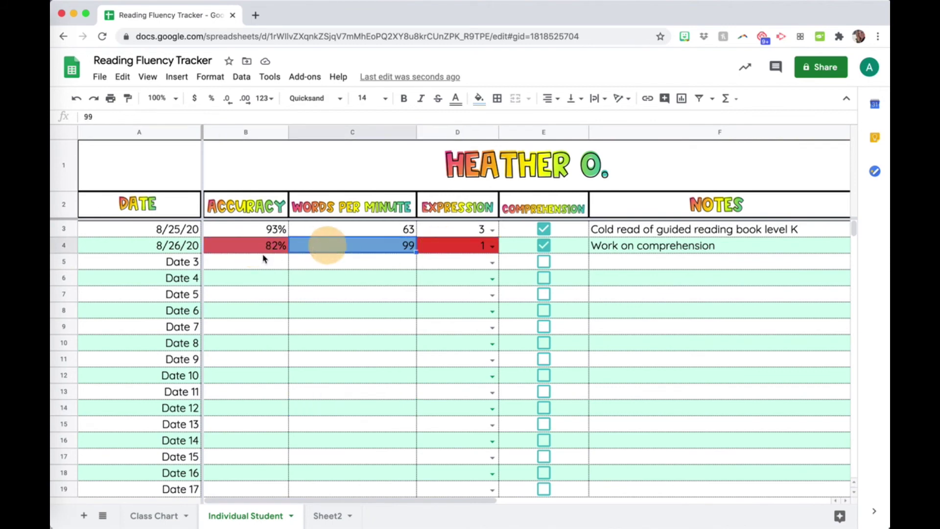
left_click(243, 246)
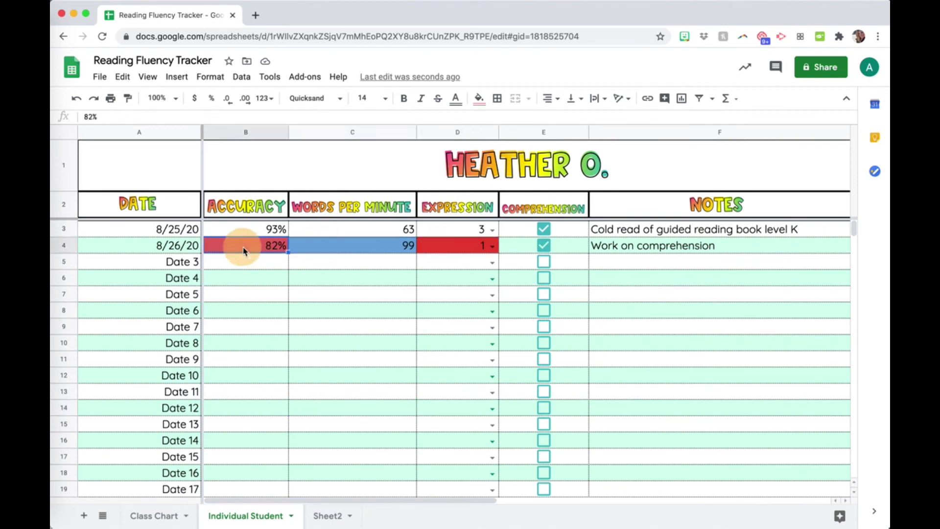
left_click(412, 245)
left_click(435, 243)
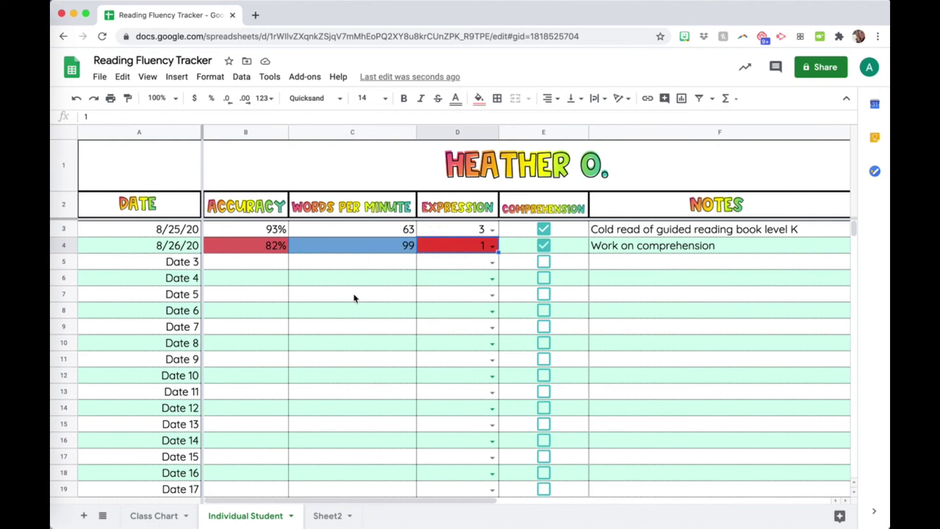
left_click(285, 230)
left_click(267, 246)
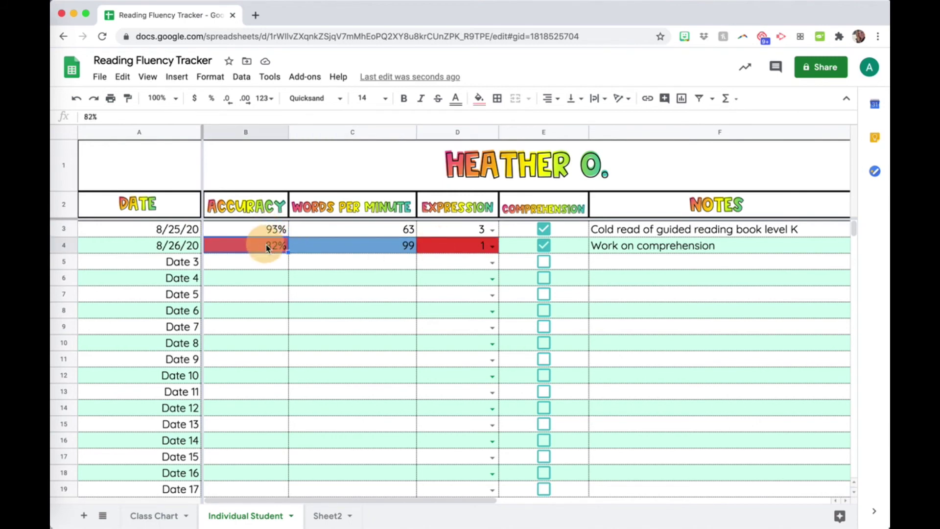
left_click(328, 523)
Step: Open conditional formatting for the whole Accuracy column B
left_click(201, 219)
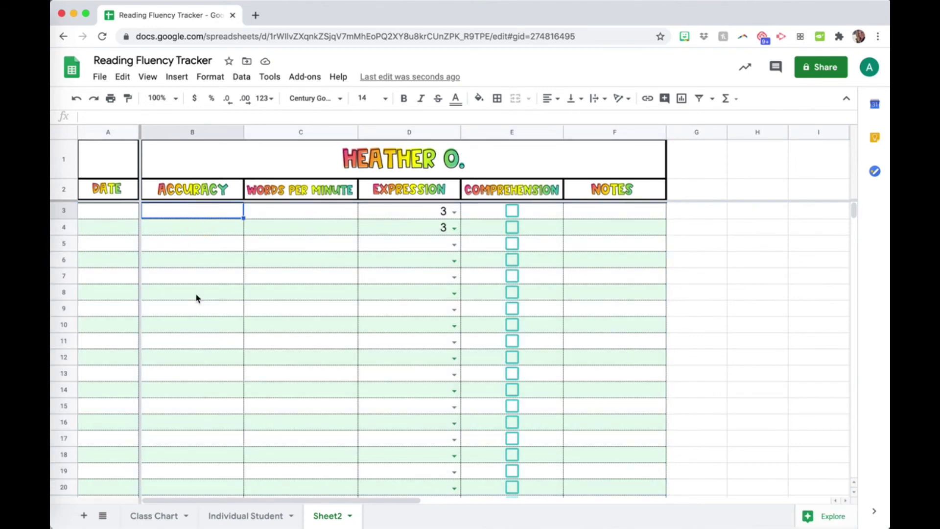
left_click(185, 132)
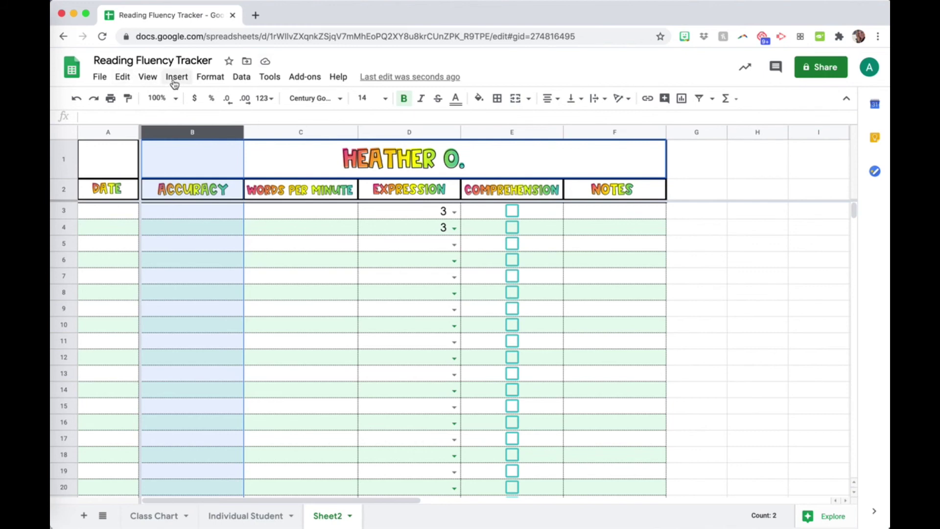
left_click(218, 80)
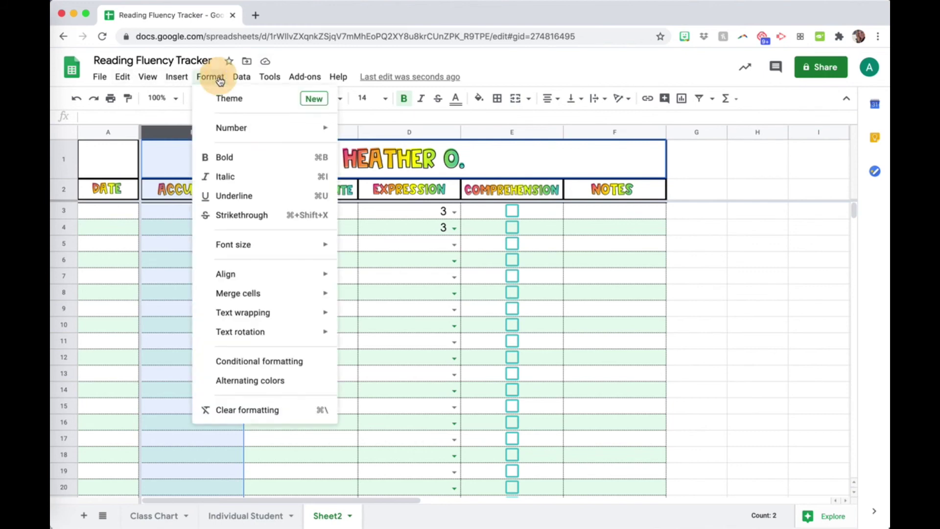
left_click(224, 362)
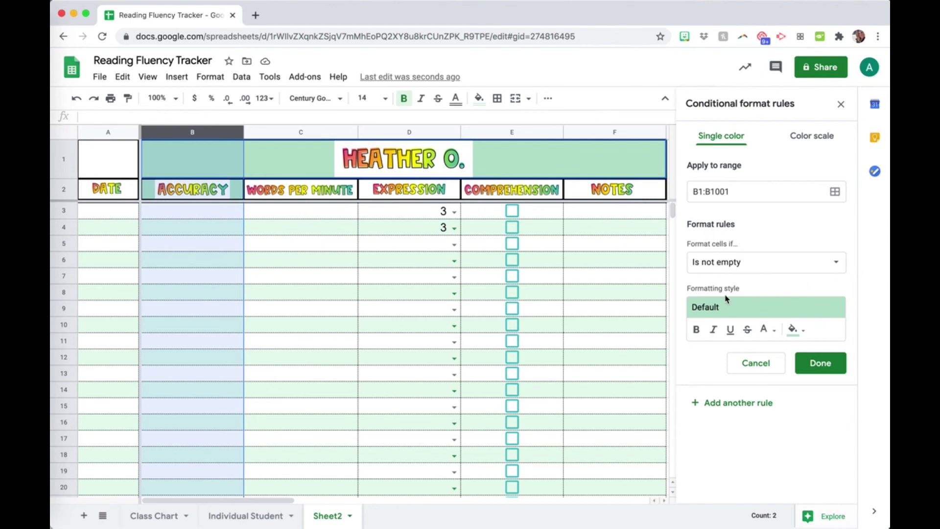
Step: Add a rule: Less than or equal to 90 gets a red fill
left_click(739, 266)
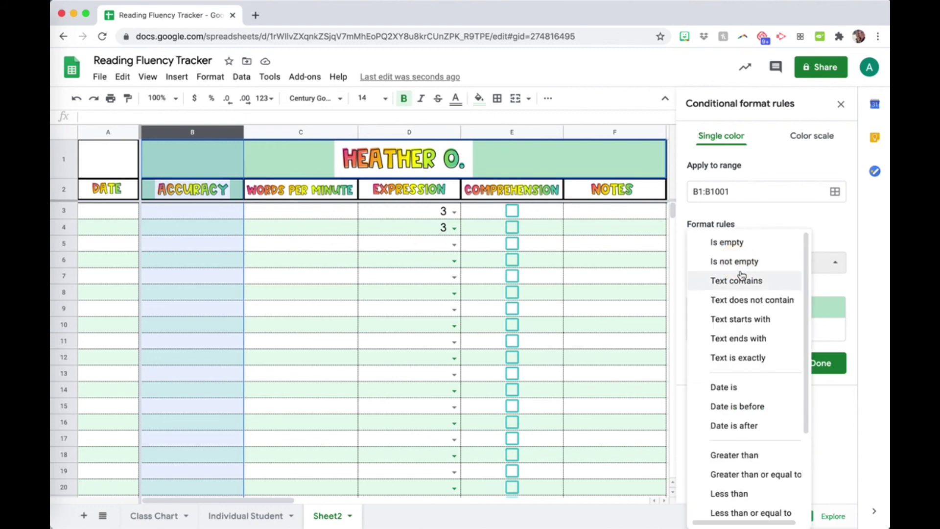
scroll(747, 367, "down", 2)
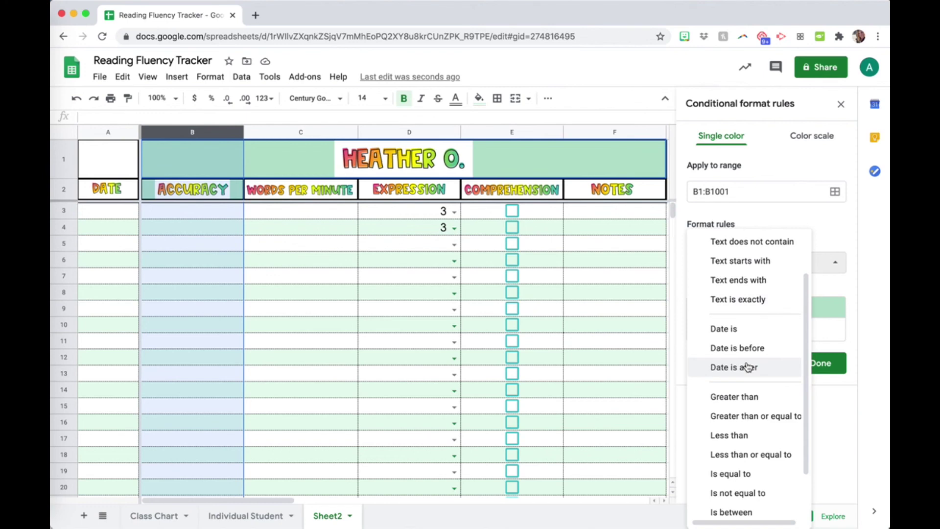
scroll(748, 367, "down", 2)
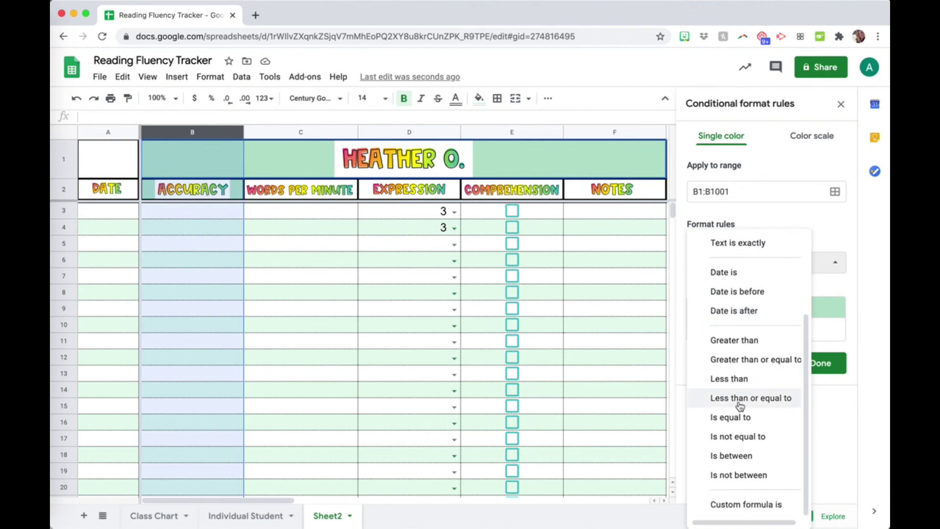
left_click(740, 398)
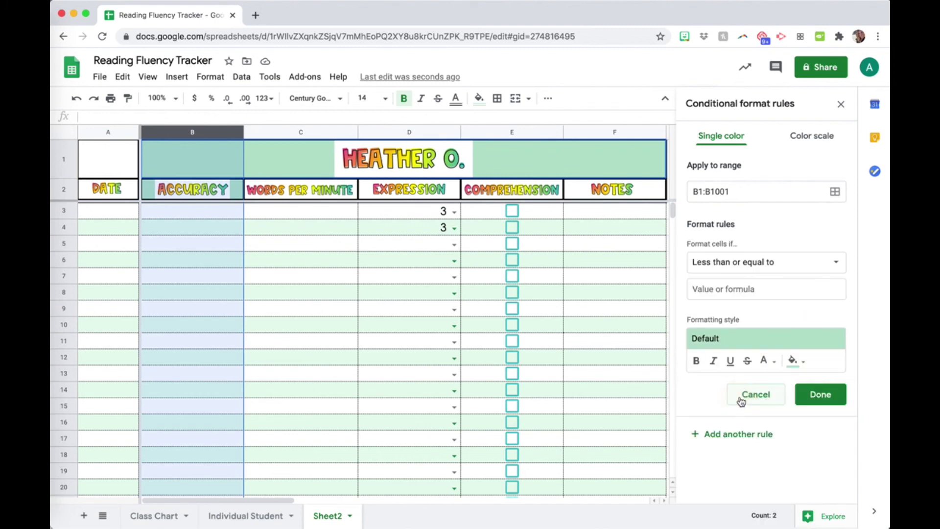
left_click(731, 293)
type("90")
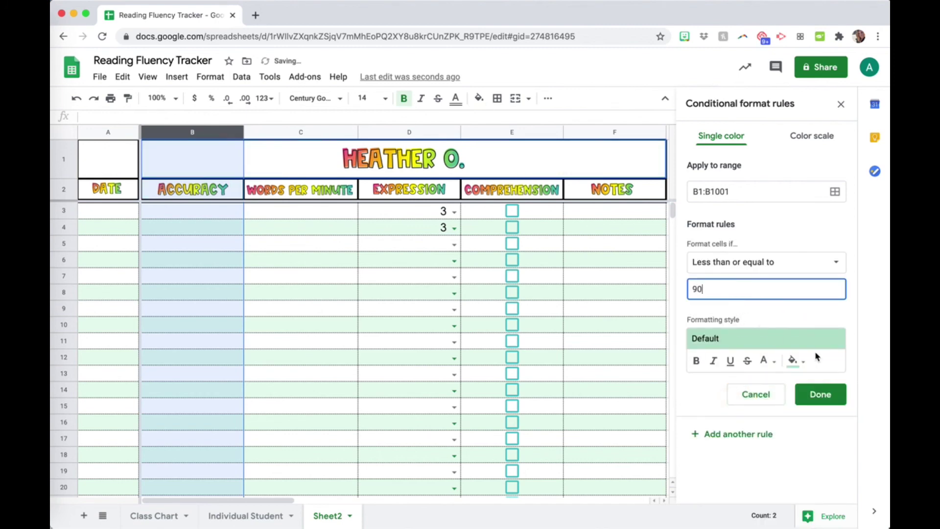
left_click(798, 365)
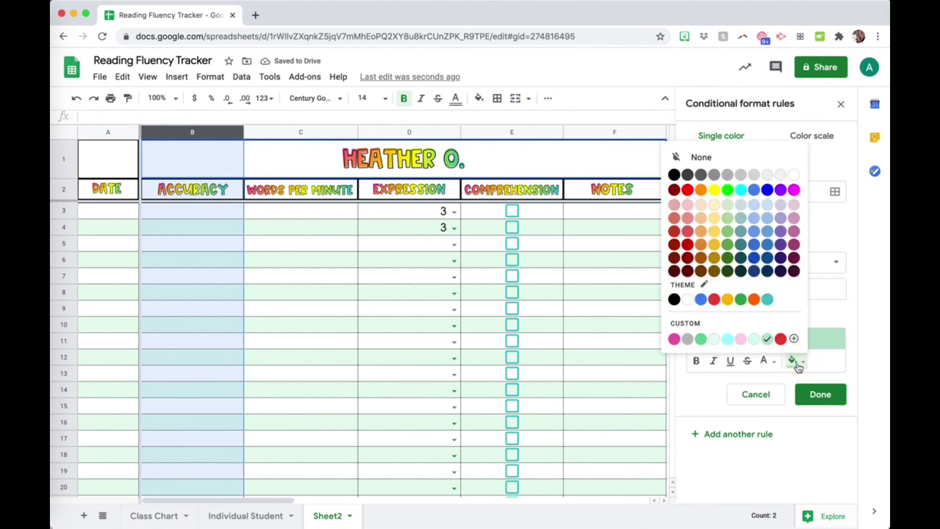
left_click(688, 190)
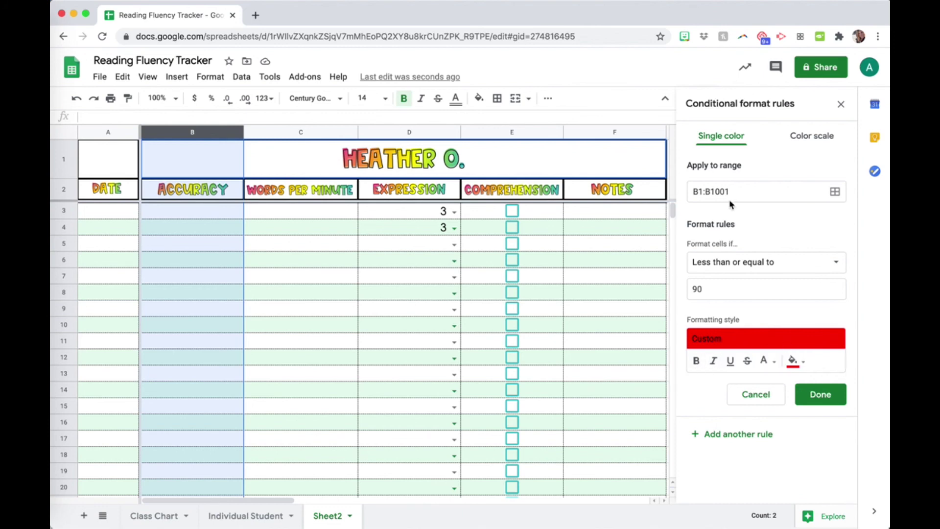
left_click(831, 395)
Step: Enter 82% in B3 to test the rule
left_click(212, 210)
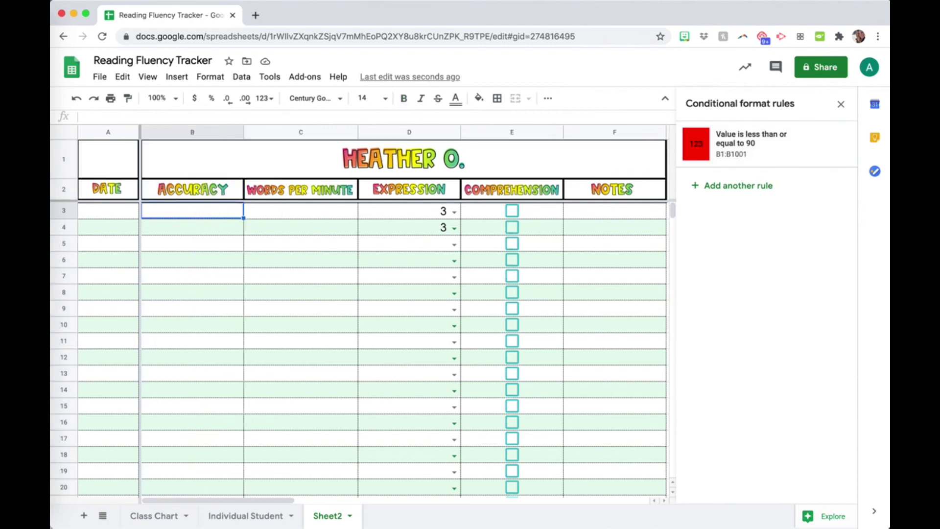
type("82%")
key("Return")
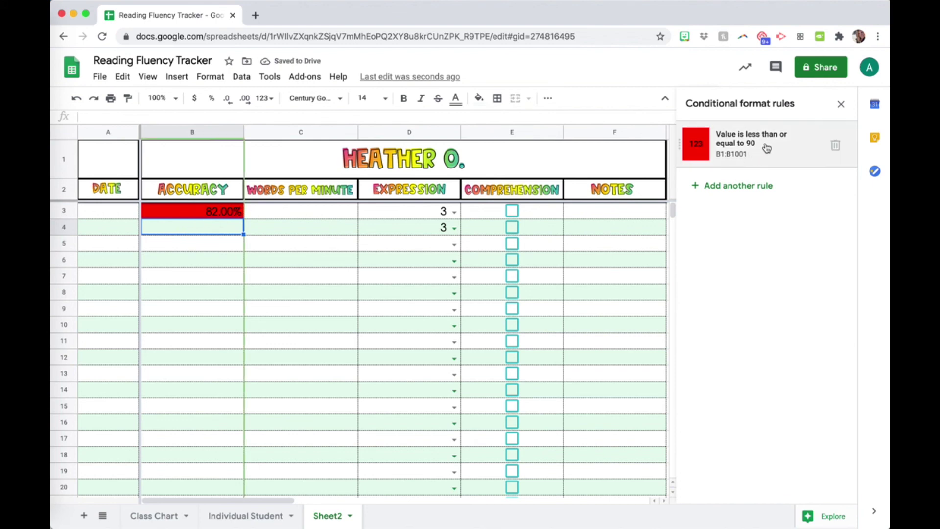
Step: Add a column C rule: Greater than or equal to 80 gets a teal fill
left_click(287, 133)
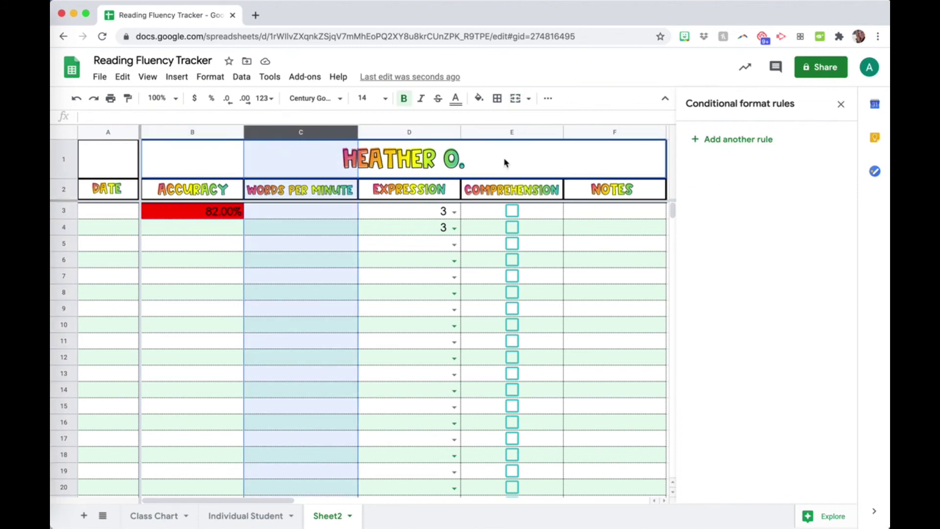
left_click(737, 142)
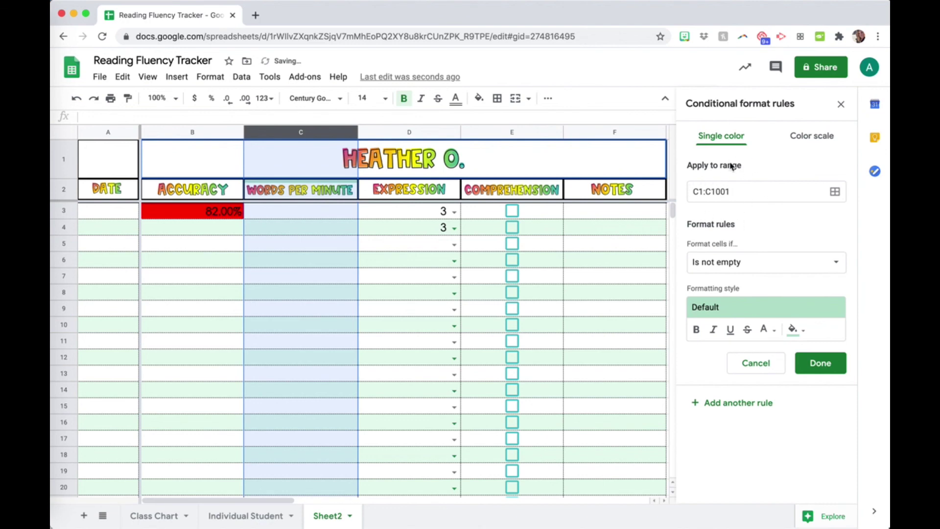
left_click(749, 263)
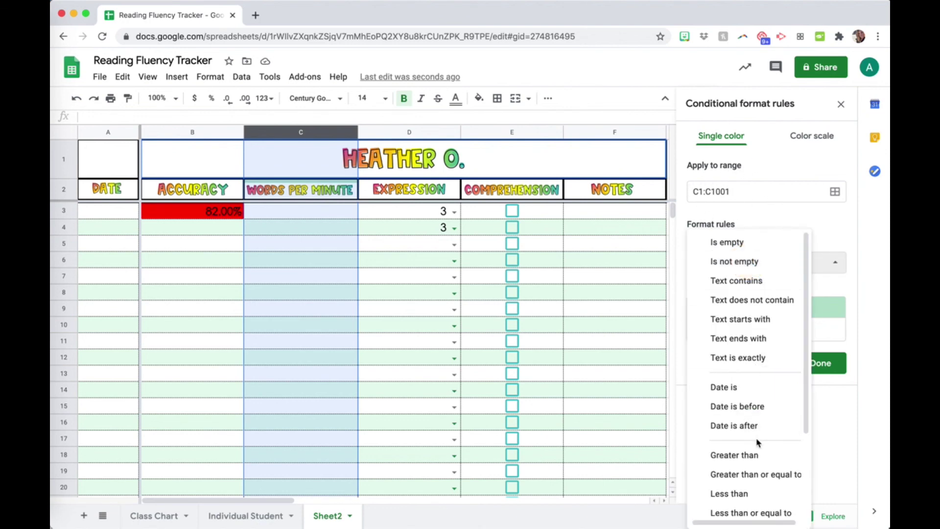
scroll(760, 475, "down", 3)
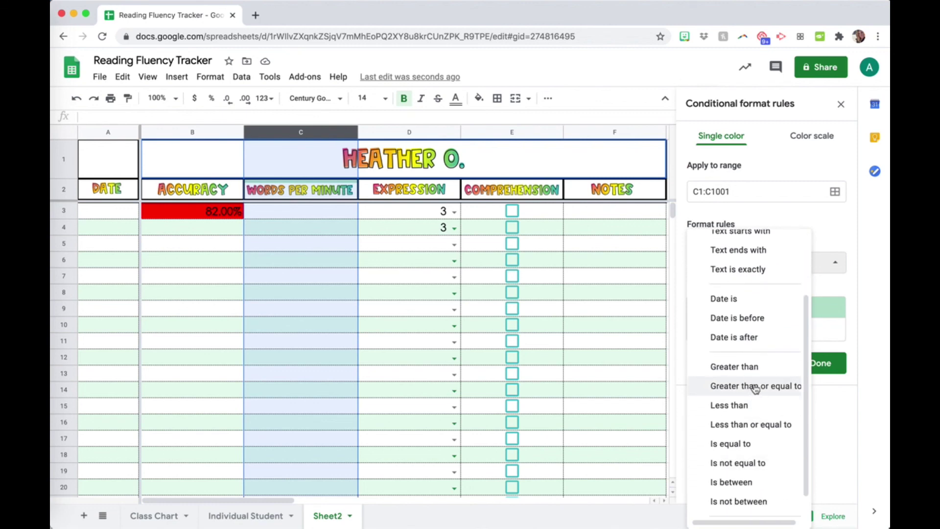
left_click(756, 387)
left_click(733, 291)
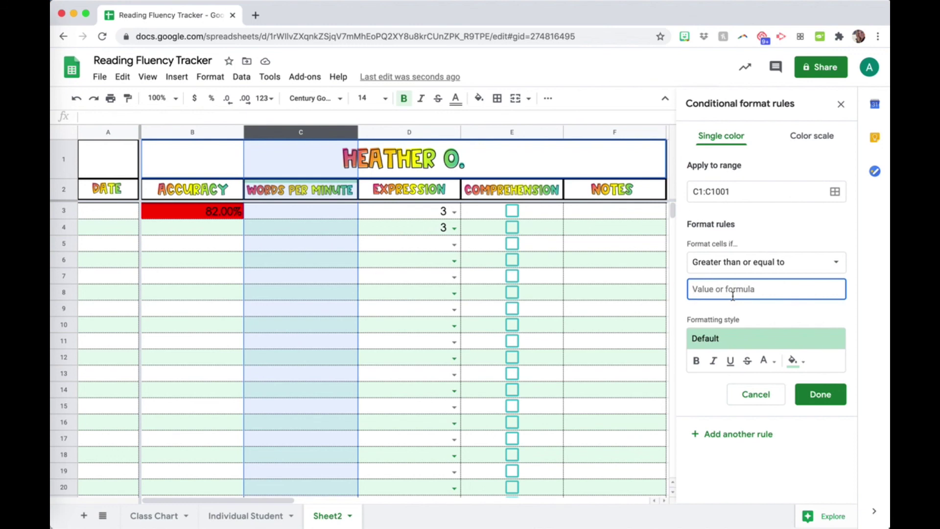
type("80")
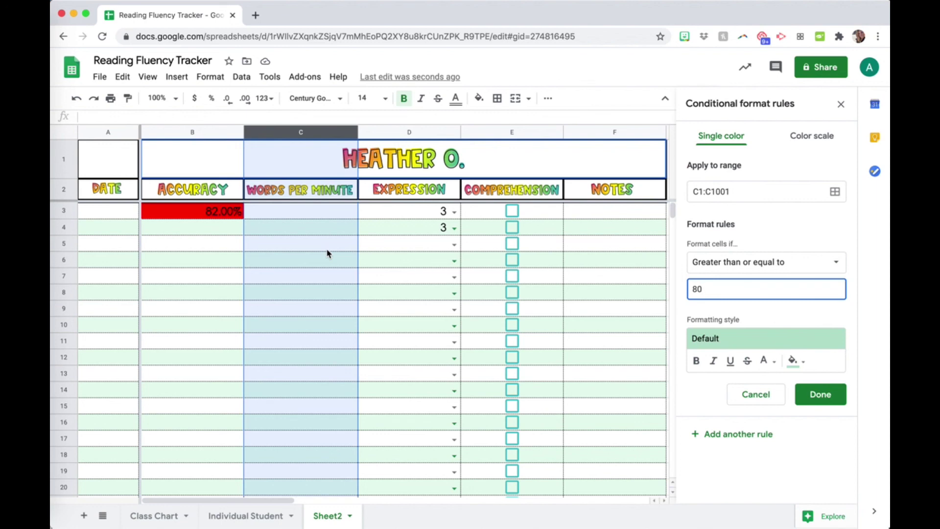
left_click(795, 364)
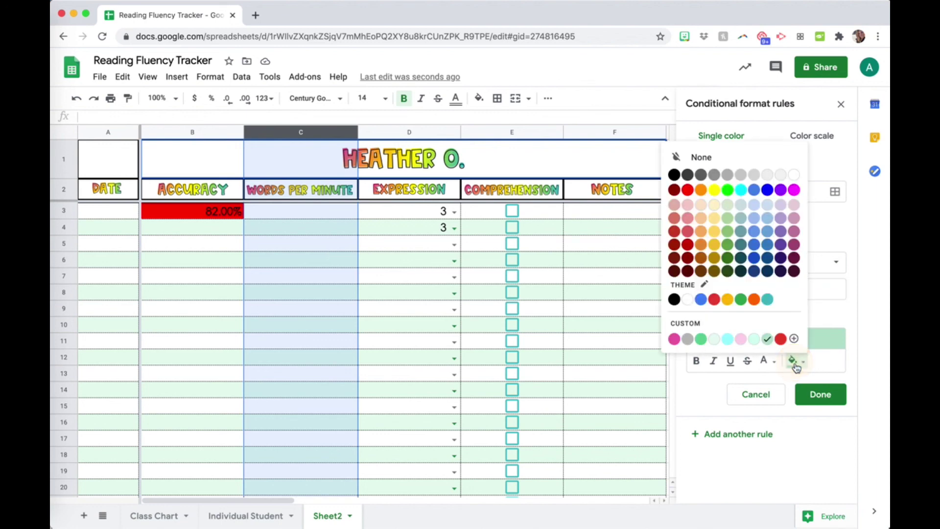
left_click(768, 299)
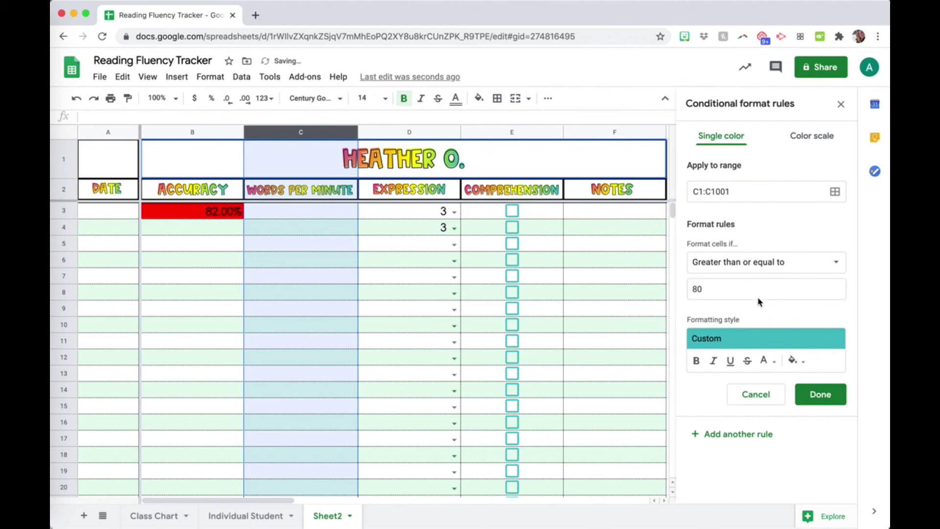
Step: Enter 99 in C3 to check the teal fill
left_click(344, 213)
type("99")
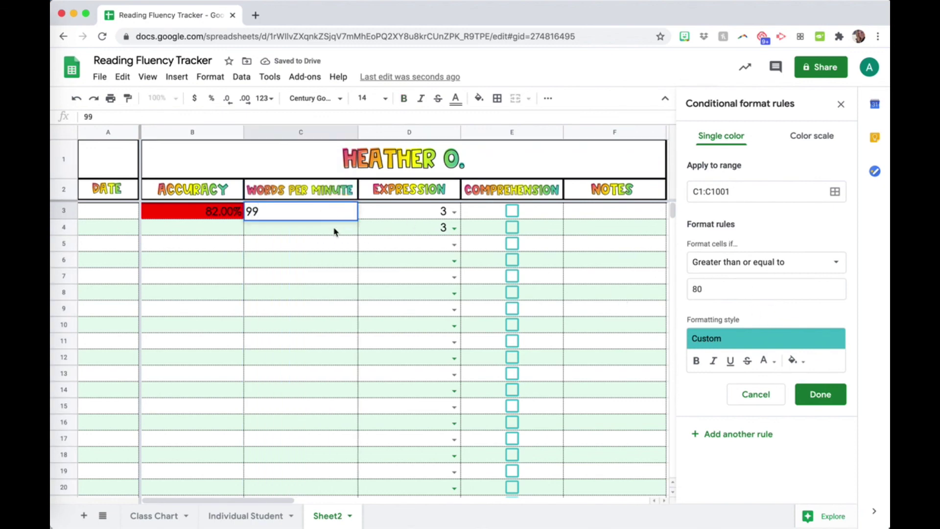
key("Return")
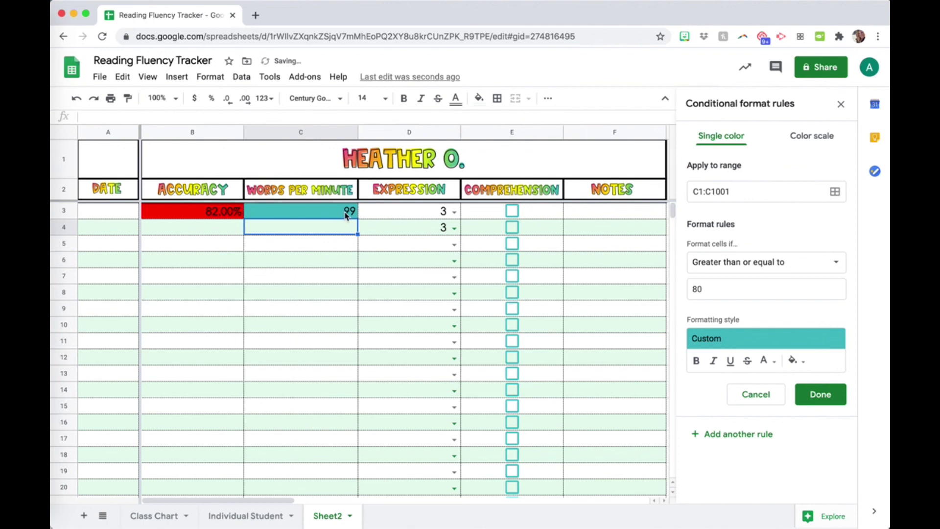
left_click(346, 215)
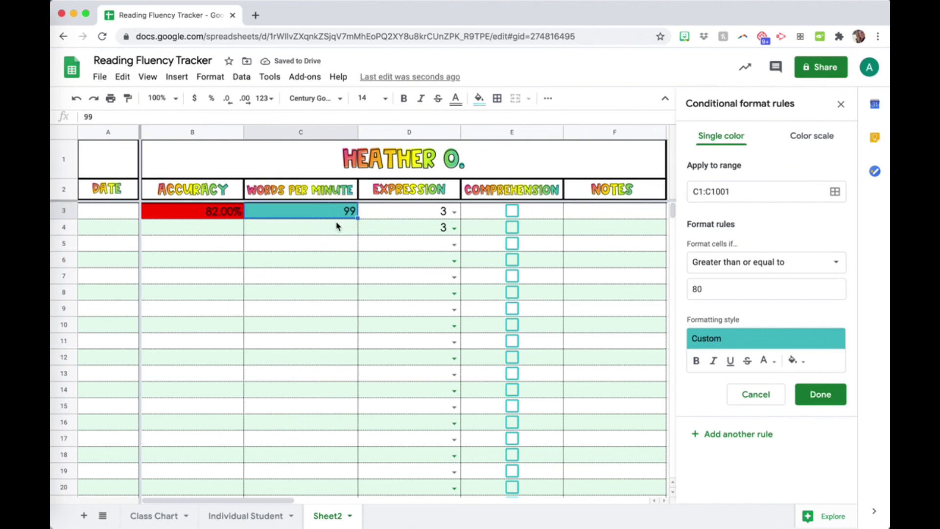
Step: Add another column C rule: Less than or equal to 40 gets an orange fill
left_click(735, 438)
left_click(739, 269)
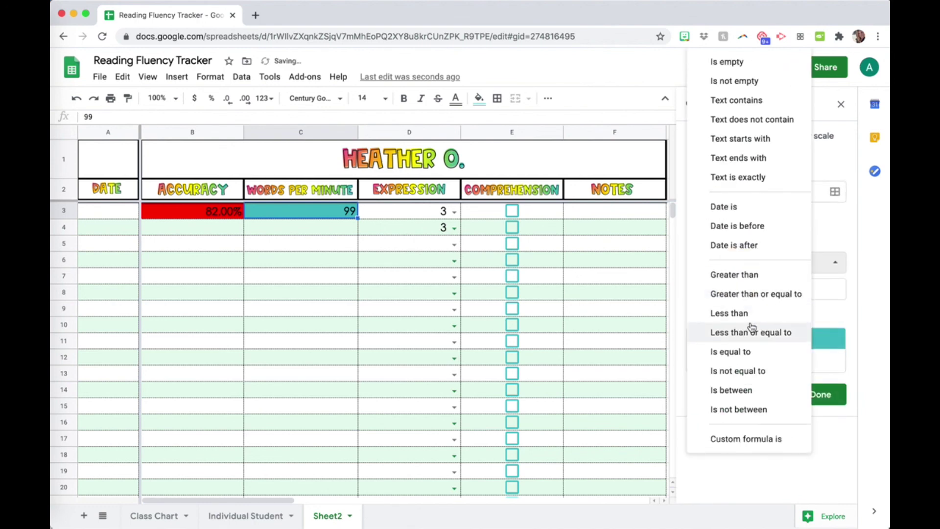
left_click(753, 327)
double_click(730, 287)
type("40")
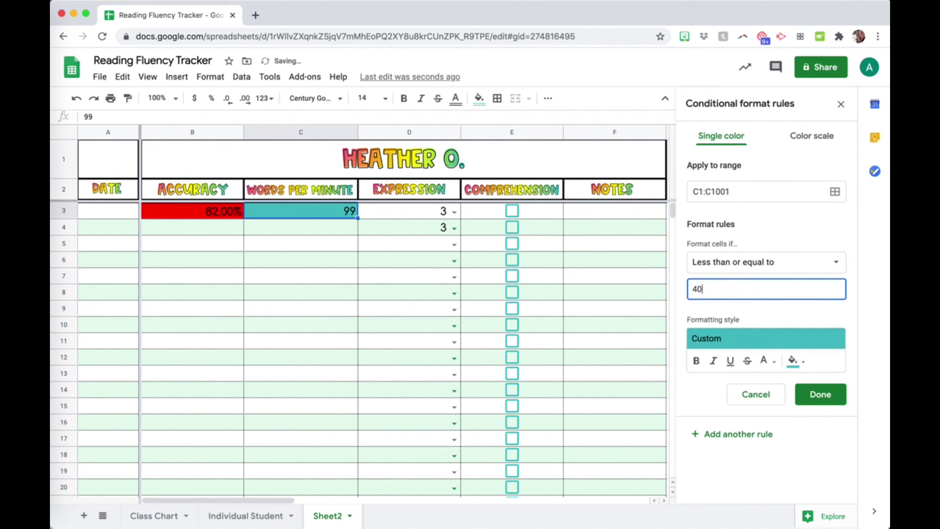
left_click(797, 364)
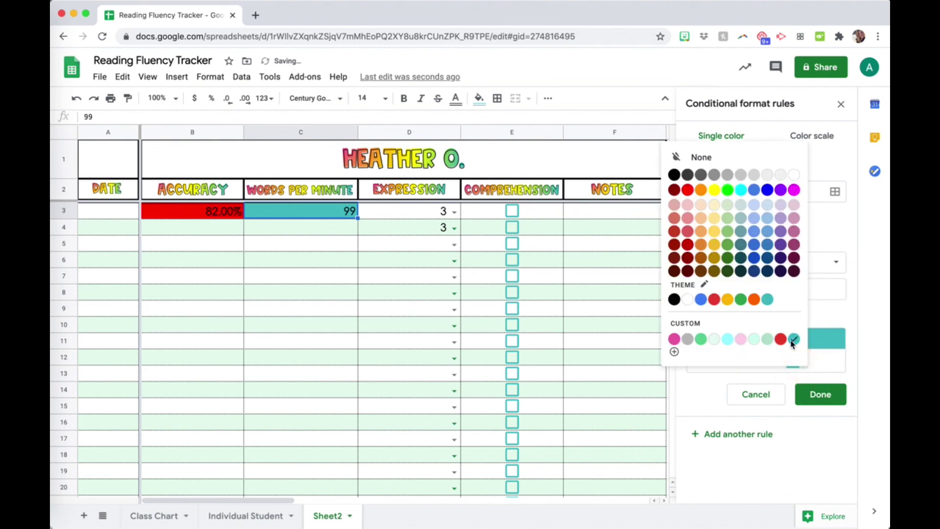
left_click(701, 190)
left_click(815, 394)
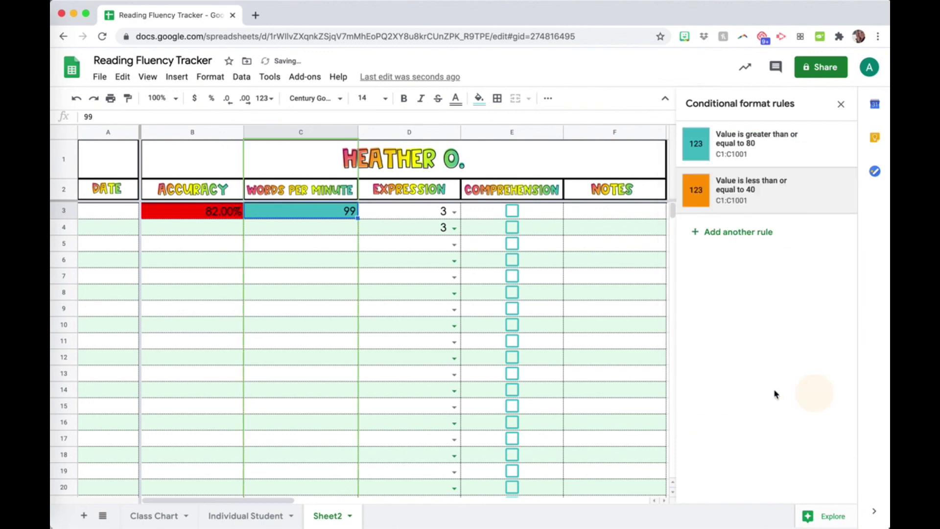
Step: Enter 32 in C4 to check the orange fill, then select D3
left_click(346, 231)
type("32")
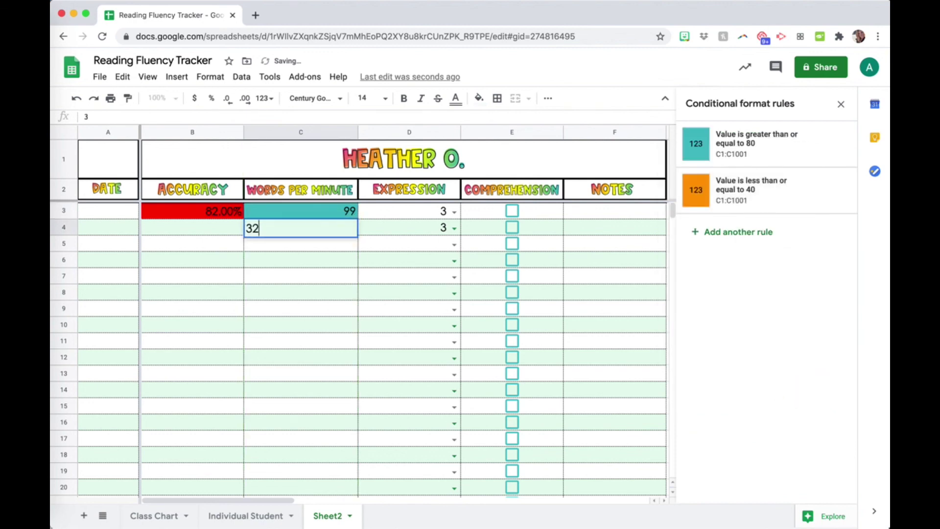
left_click(350, 248)
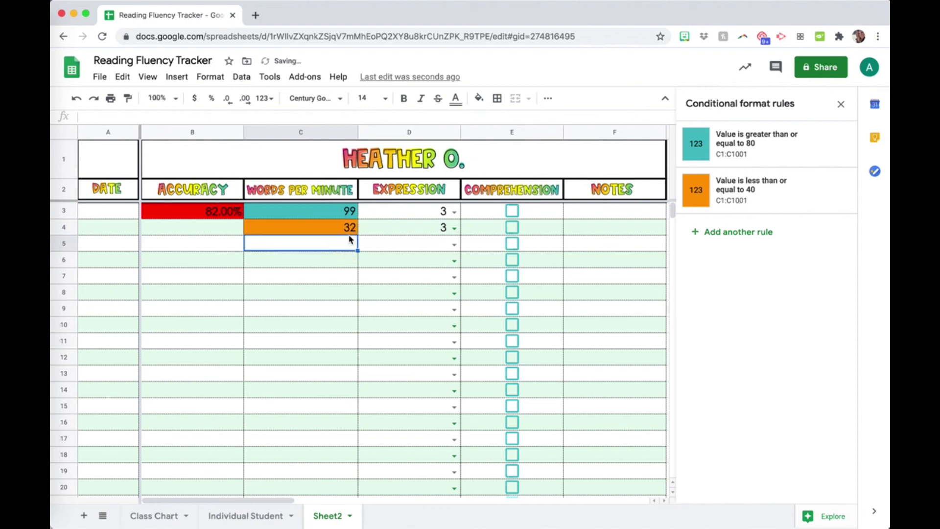
left_click(343, 230)
left_click(344, 245)
left_click(326, 226)
left_click(431, 212)
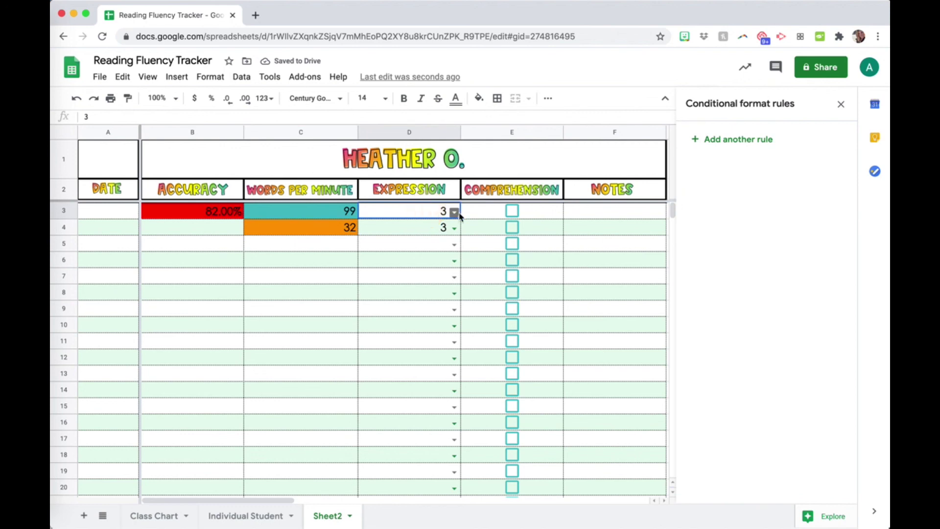
Step: Keep 3 as the Expression rating in D3
left_click(454, 212)
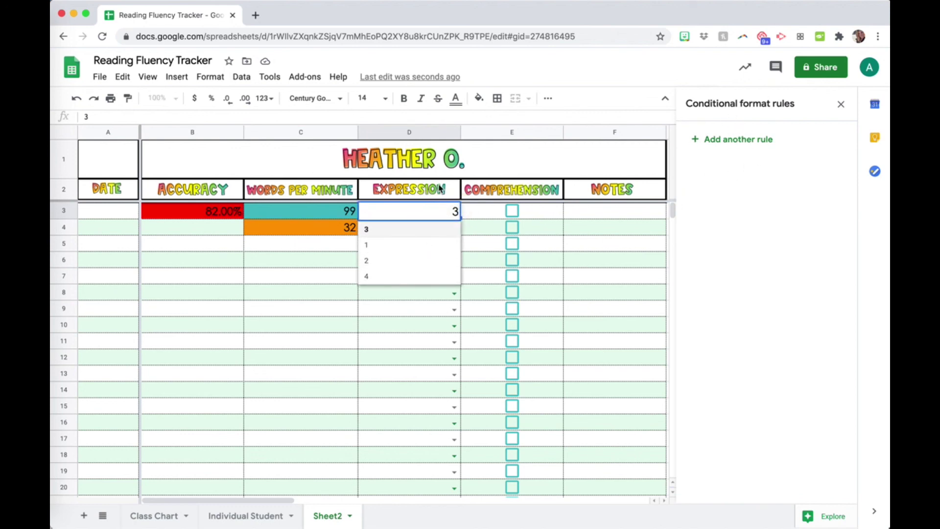
left_click(424, 185)
left_click(539, 211)
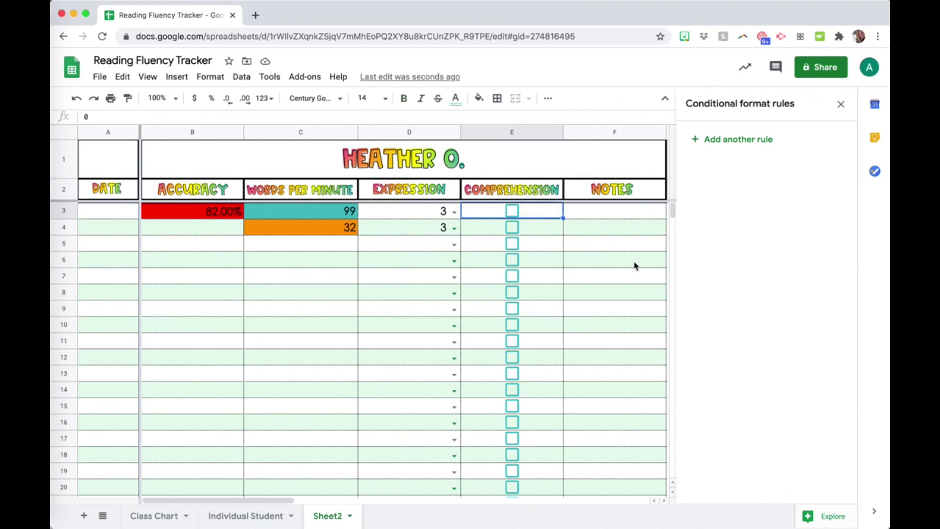
Step: Close the Conditional format rules panel and switch to the Individual Student sheet
left_click(626, 215)
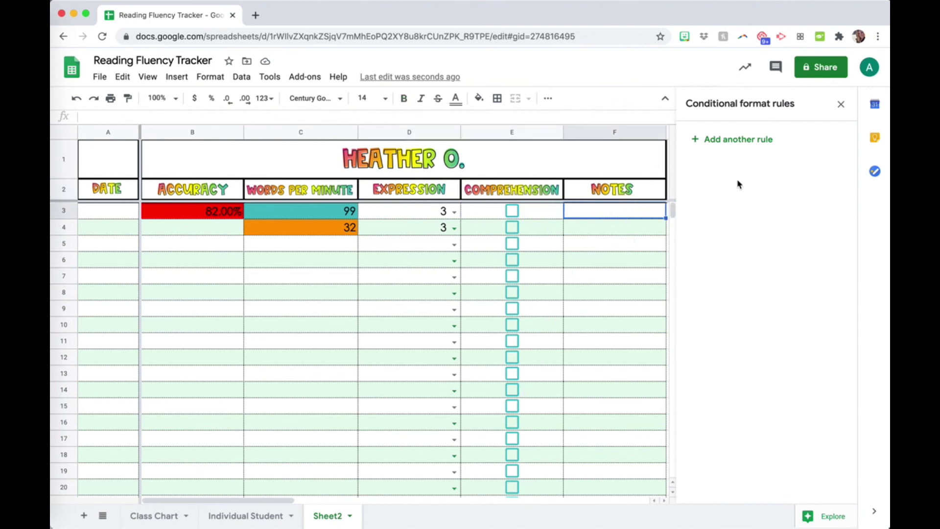
left_click(841, 103)
left_click(239, 515)
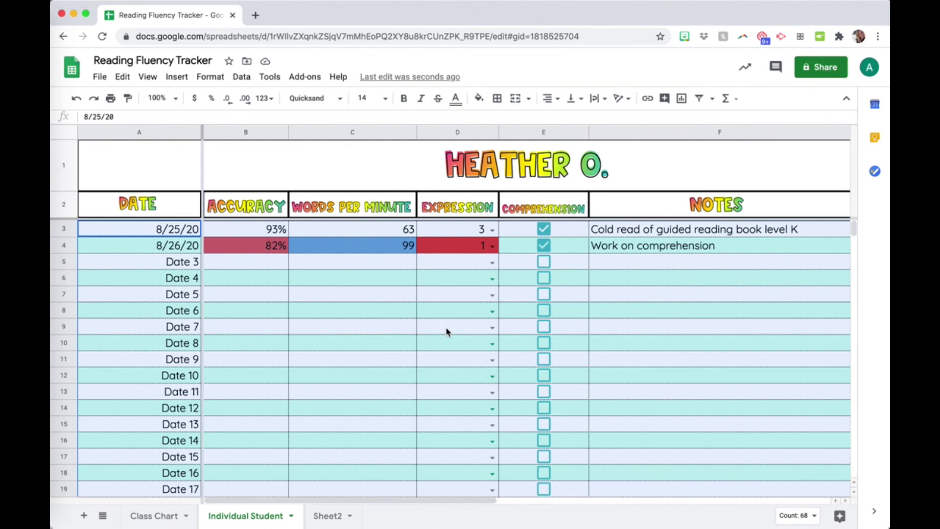
left_click(446, 332)
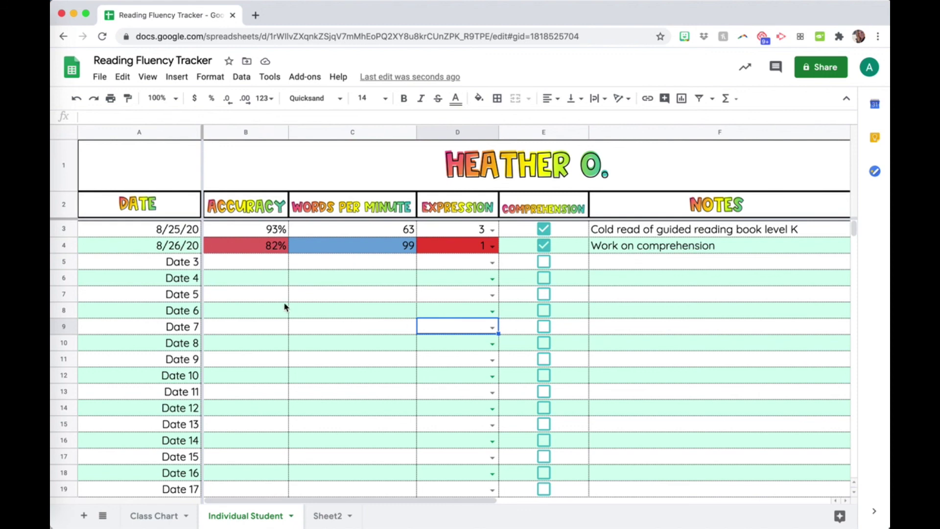
mouse_move(52, 208)
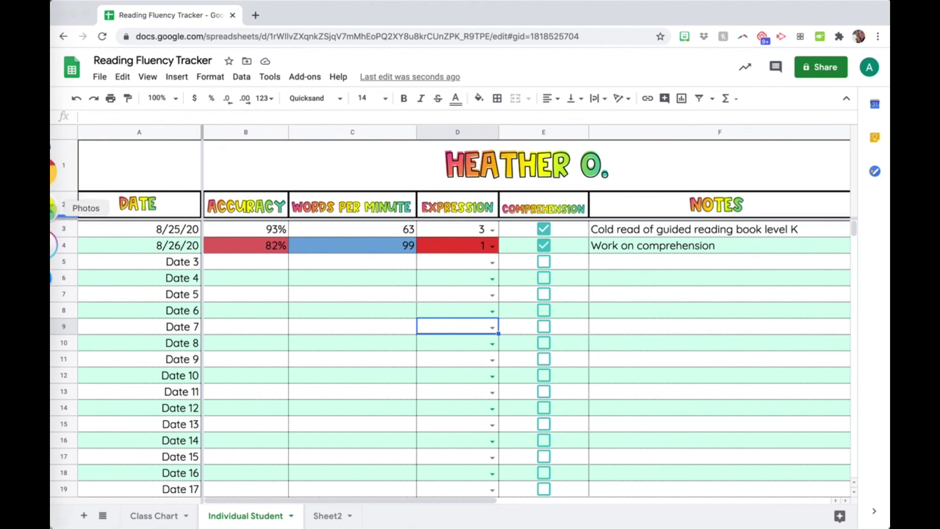